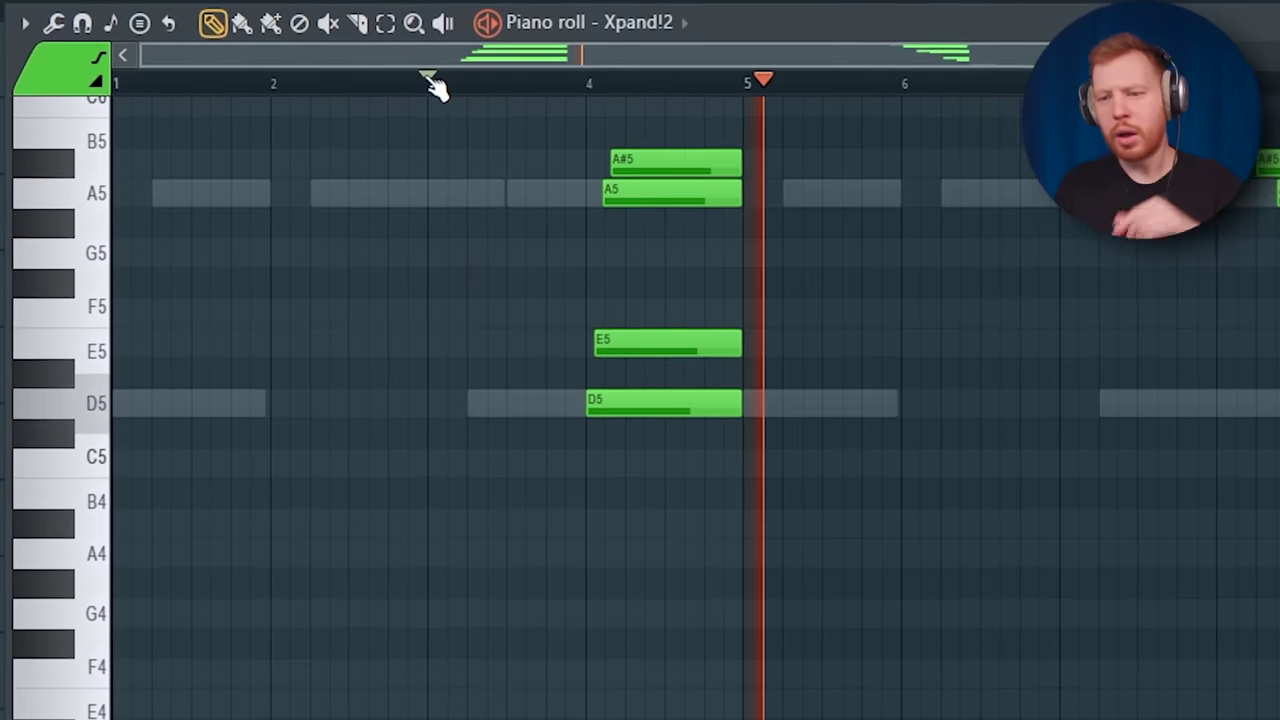
- Play back the Xpand!2 part and the Nexus #2 D7 note to hear them against the ghost notes
{"action": "key", "text": "space"}
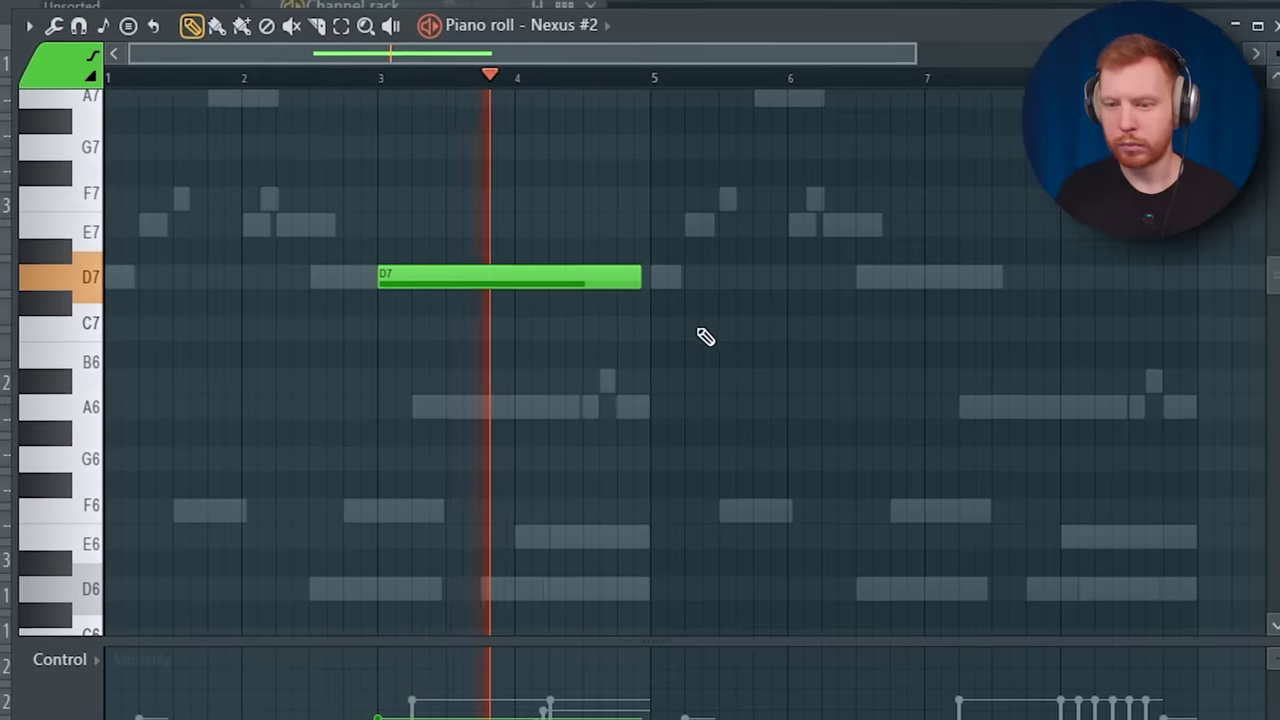
{"action": "scroll", "coordinate": [699, 330], "scroll_direction": "down", "scroll_amount": 1}
{"action": "left_click_drag", "start_coordinate": [606, 198], "coordinate": [359, 378]}
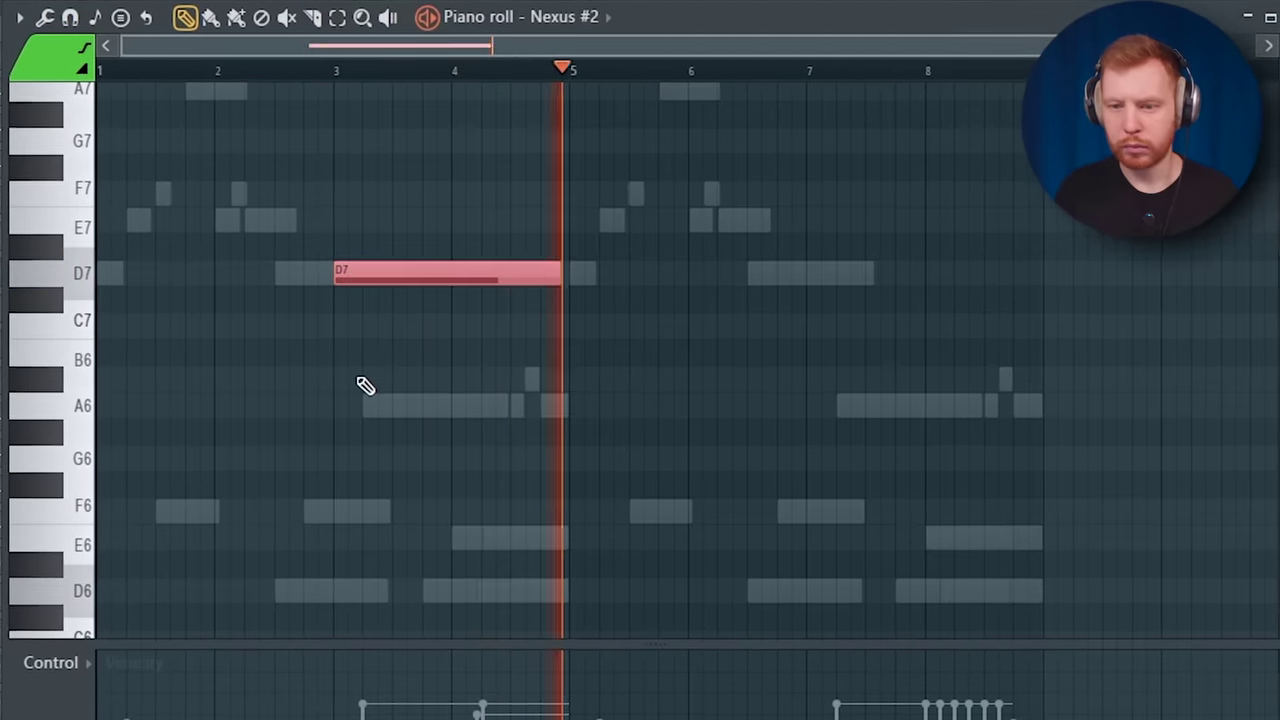
{"action": "key", "text": "space"}
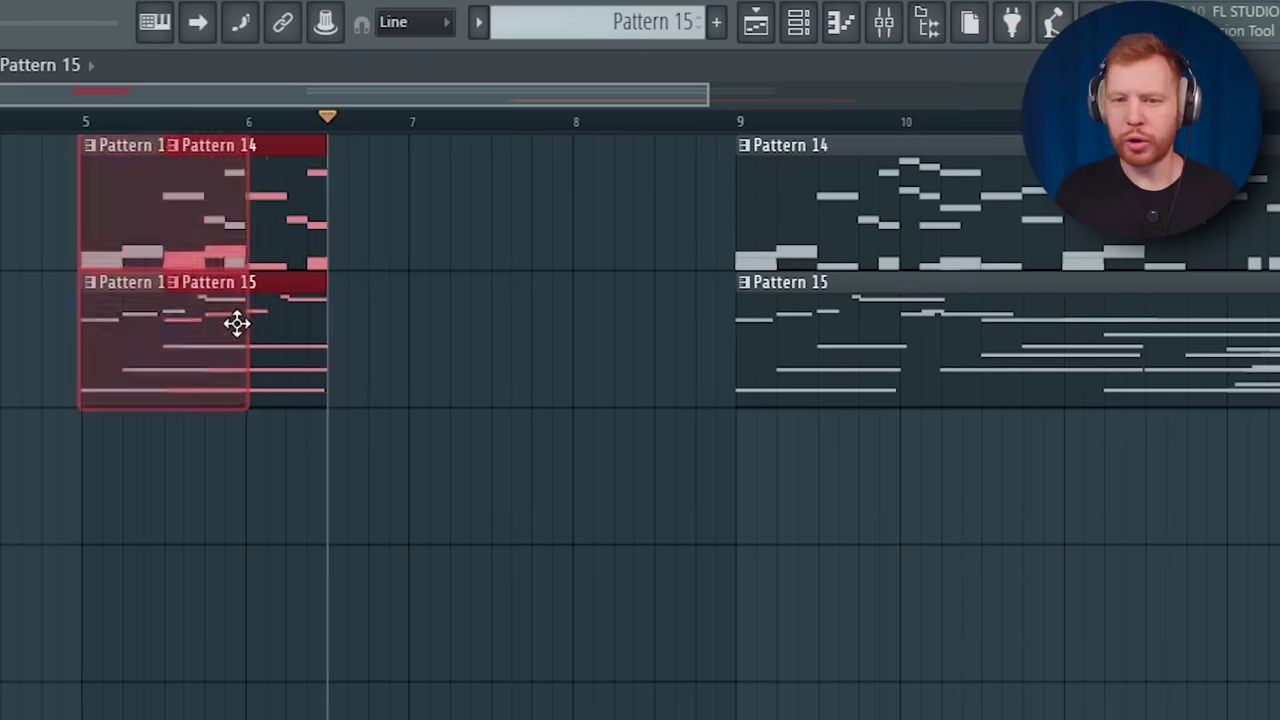
- Repeat the one-bar Pattern 14 and Pattern 15 clips back to back from bar 5 through bar 7
{"action": "left_click_drag", "start_coordinate": [237, 320], "coordinate": [310, 323]}
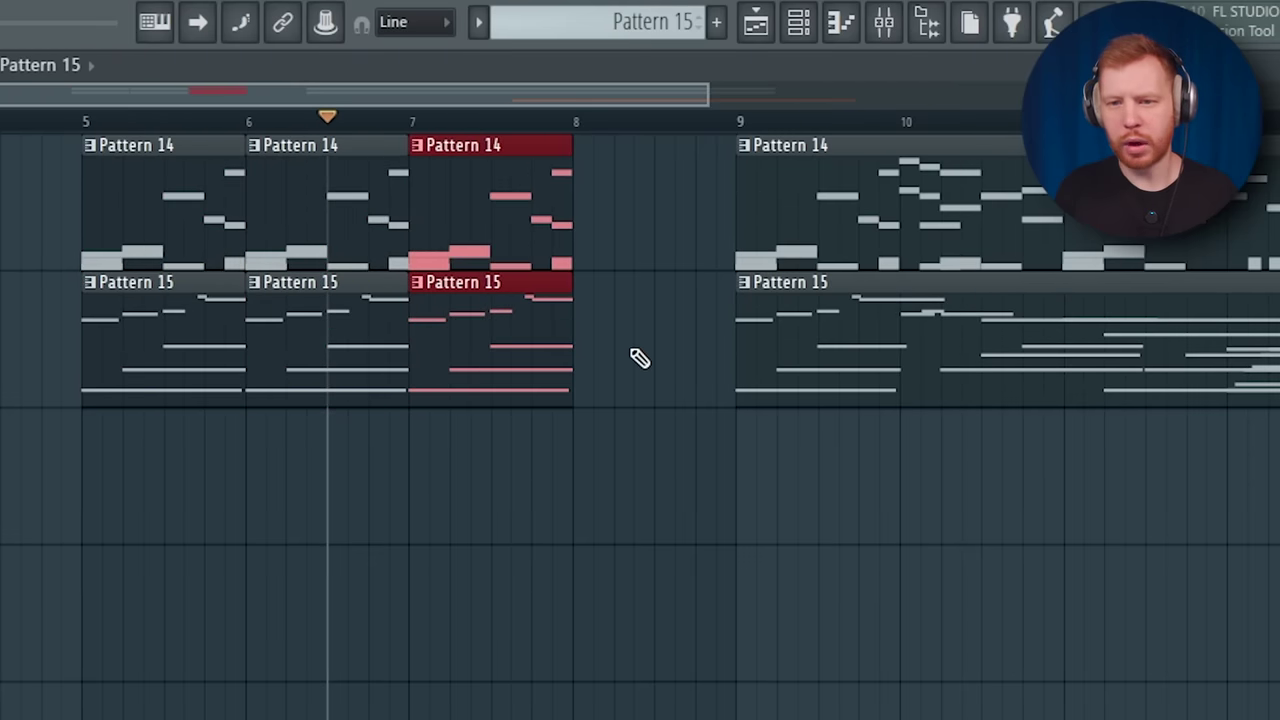
{"action": "left_click_drag", "start_coordinate": [648, 438], "coordinate": [136, 362]}
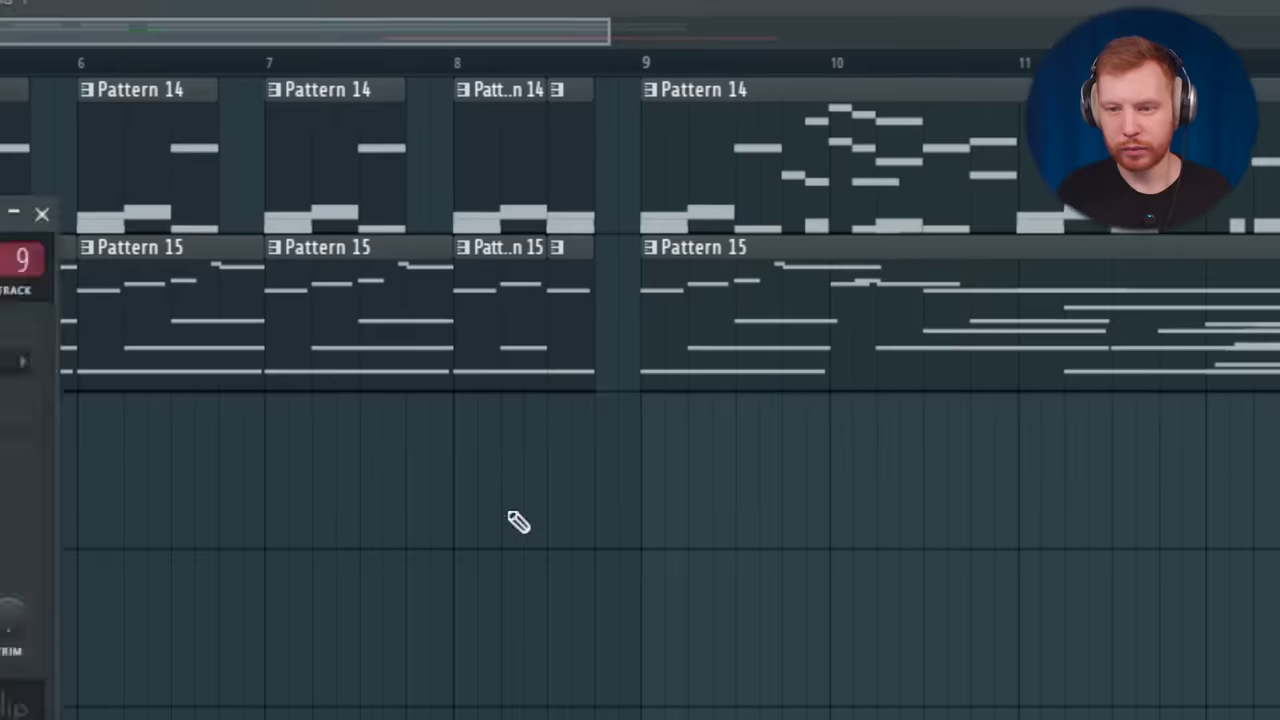
- Place the X10_GBB_150_fx_psycho sample at bar 9 and keep only a short slice of its copy just before it
{"action": "left_click", "coordinate": [526, 510]}
{"action": "left_click_drag", "start_coordinate": [657, 502], "coordinate": [603, 502]}
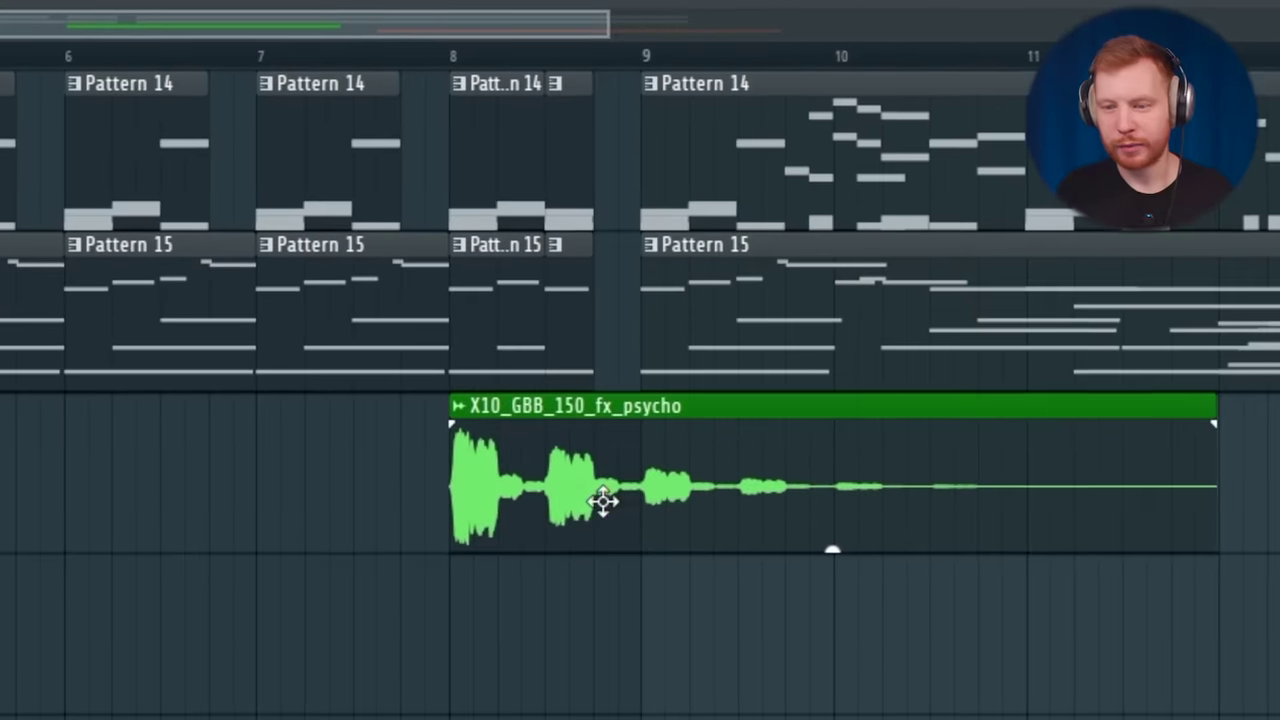
{"action": "left_click_drag", "start_coordinate": [600, 452], "coordinate": [817, 446]}
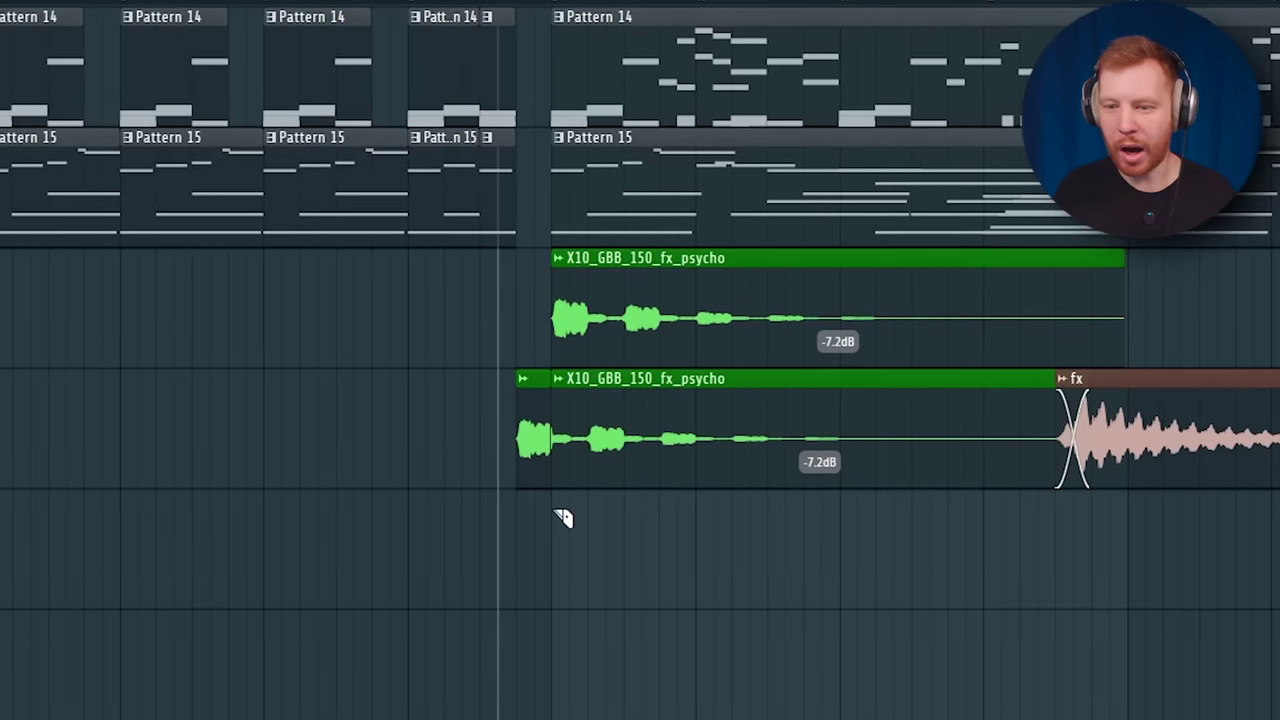
{"action": "right_click", "coordinate": [572, 568]}
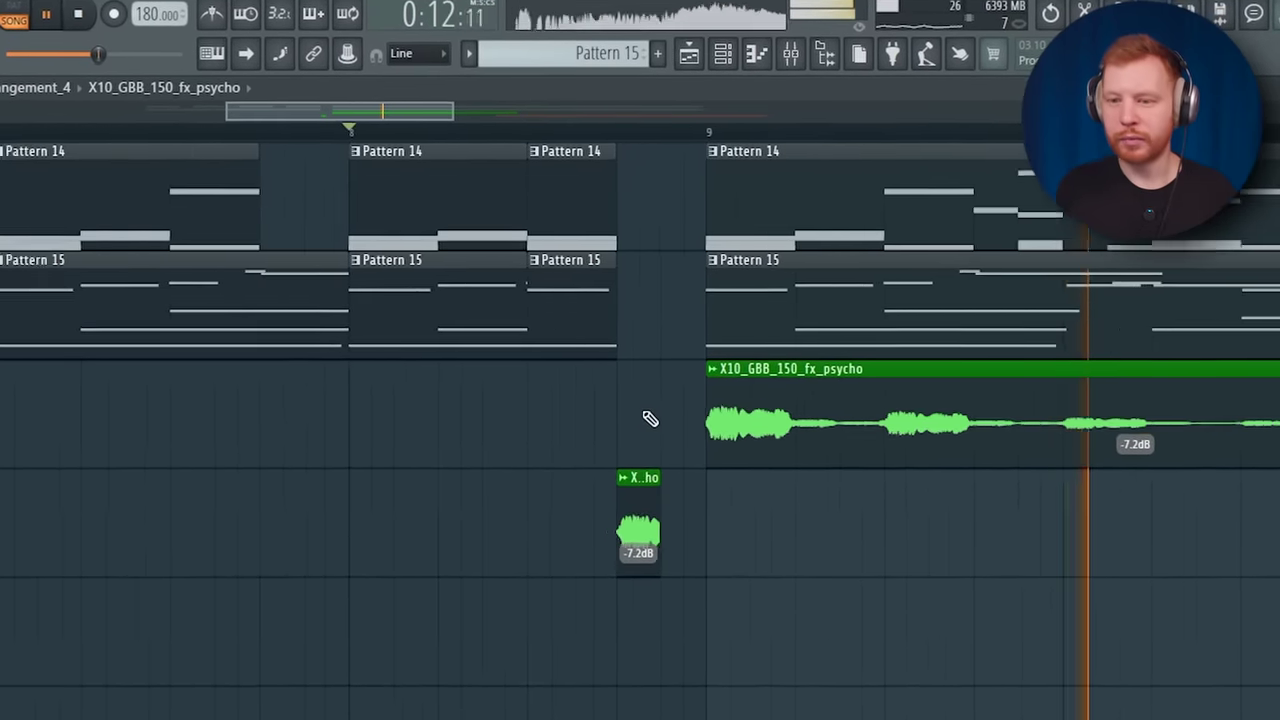
{"action": "scroll", "coordinate": [887, 381], "scroll_direction": "down", "scroll_amount": 3}
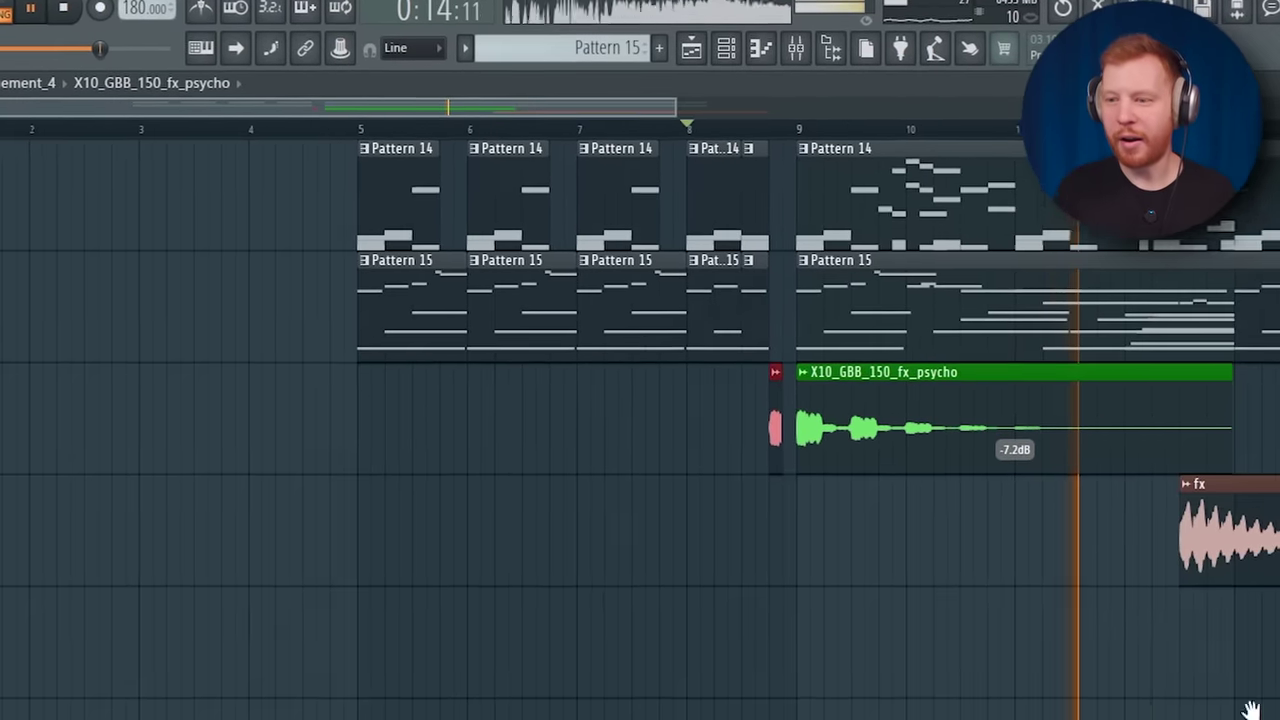
- Repeat the fx clip every four bars along its track, with the last copy starting in bar 20
{"action": "left_click_drag", "start_coordinate": [1249, 706], "coordinate": [980, 680]}
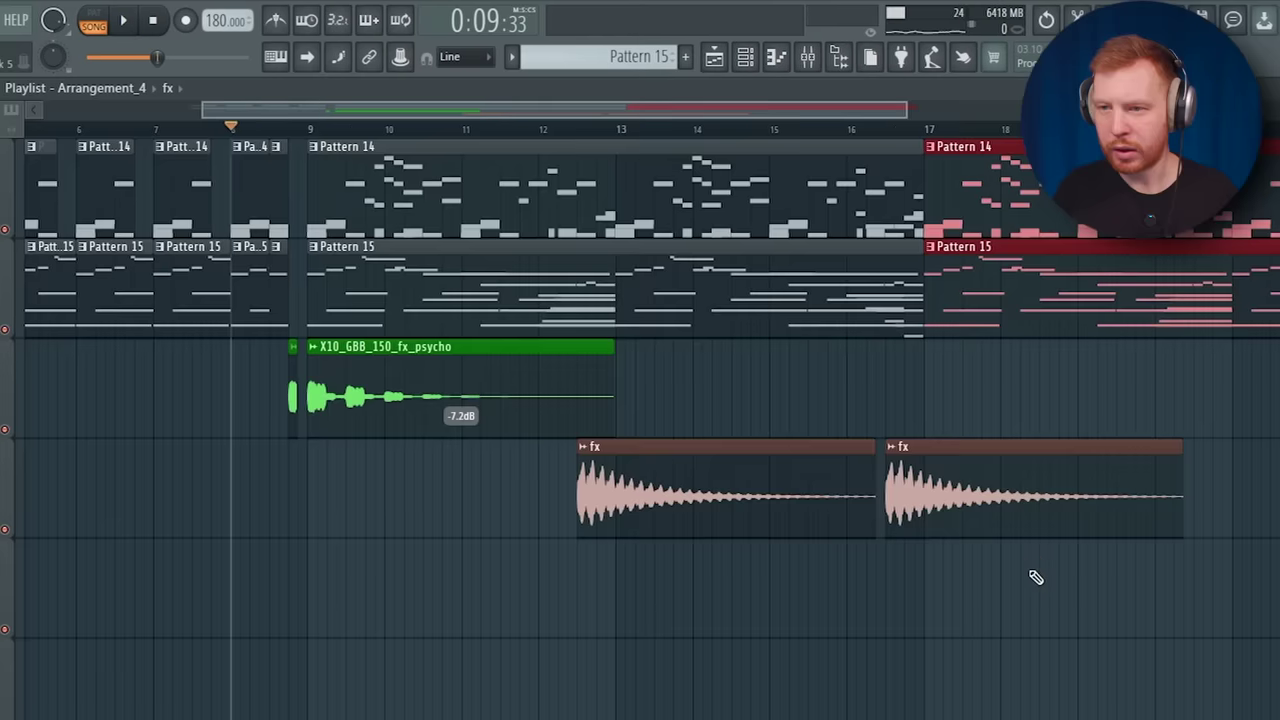
{"action": "scroll", "coordinate": [1034, 577], "scroll_direction": "down", "scroll_amount": 2}
{"action": "left_click_drag", "start_coordinate": [1034, 577], "coordinate": [820, 677]}
{"action": "left_click_drag", "start_coordinate": [603, 463], "coordinate": [821, 476]}
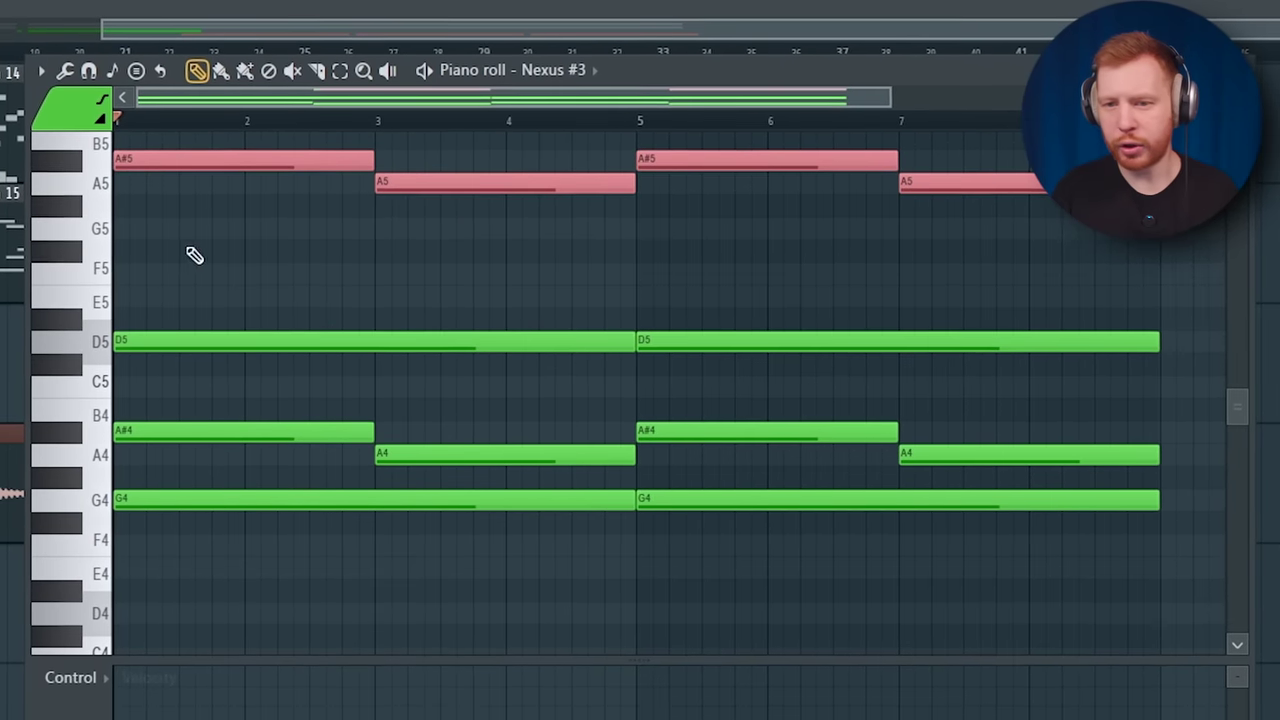
- Draw a G4 note across all eight bars in Nexus #5 and close the score flipper on the Nexus #4 chords
{"action": "key", "text": "space"}
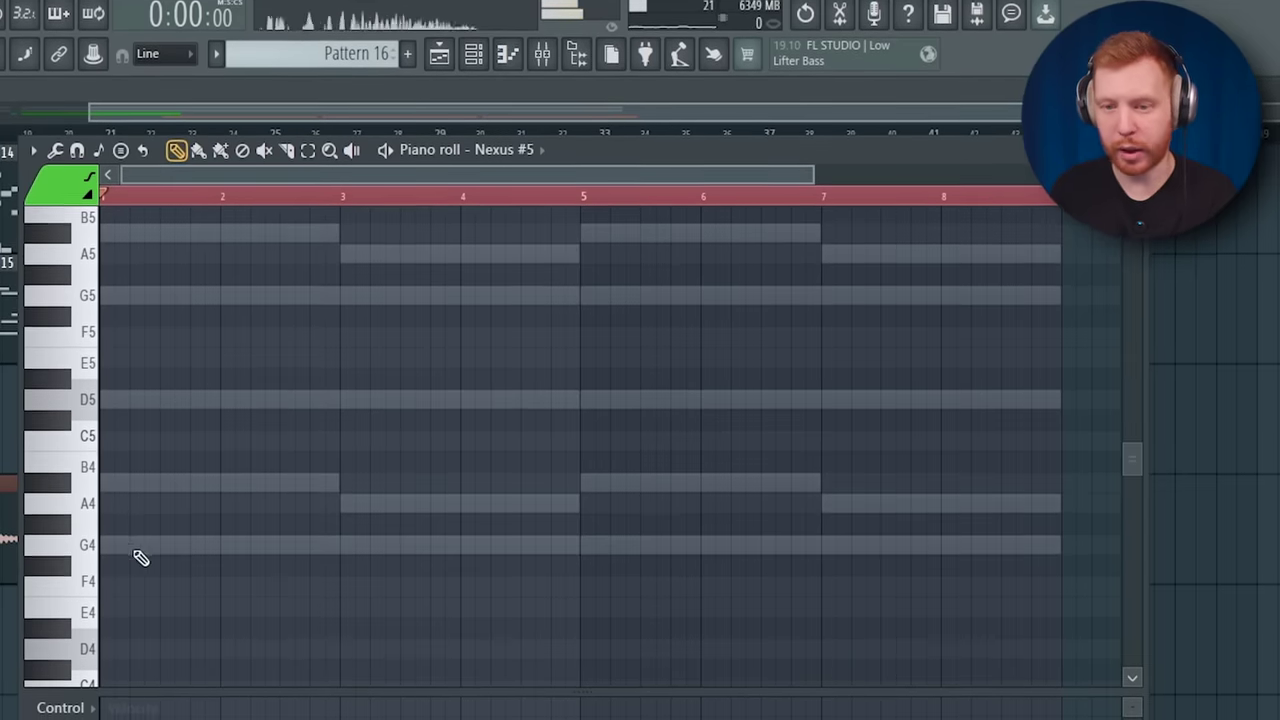
{"action": "left_click", "coordinate": [141, 548]}
{"action": "mouse_move", "coordinate": [340, 547]}
{"action": "left_mouse_down"}
{"action": "mouse_move", "coordinate": [1100, 590]}
{"action": "mouse_move", "coordinate": [1062, 582]}
{"action": "left_mouse_up"}
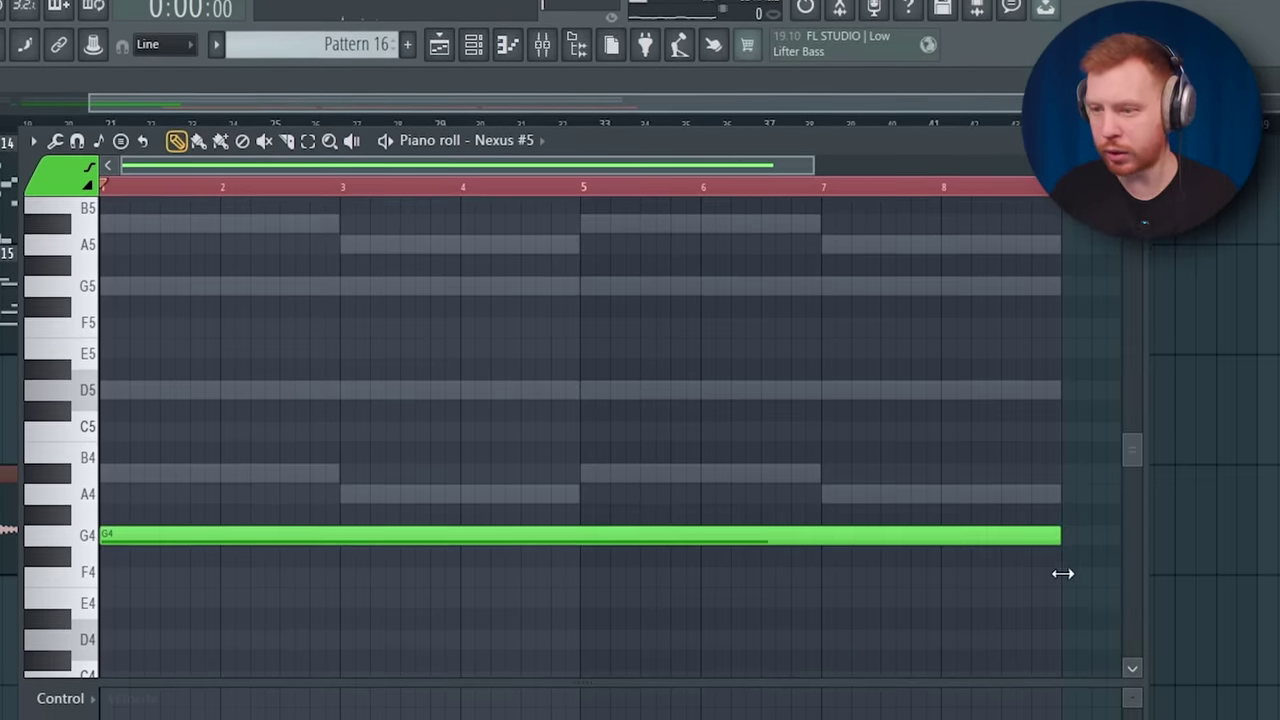
{"action": "scroll", "coordinate": [143, 412], "scroll_direction": "up", "scroll_amount": 3}
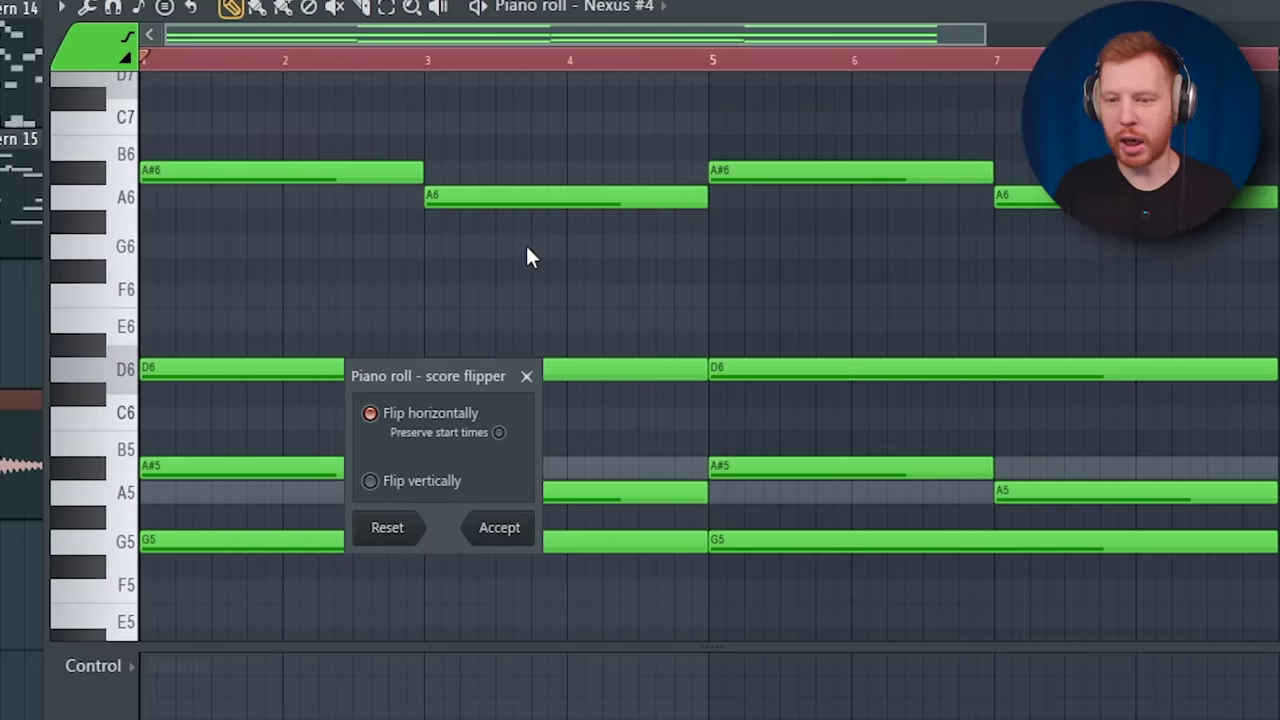
{"action": "key", "text": "Escape"}
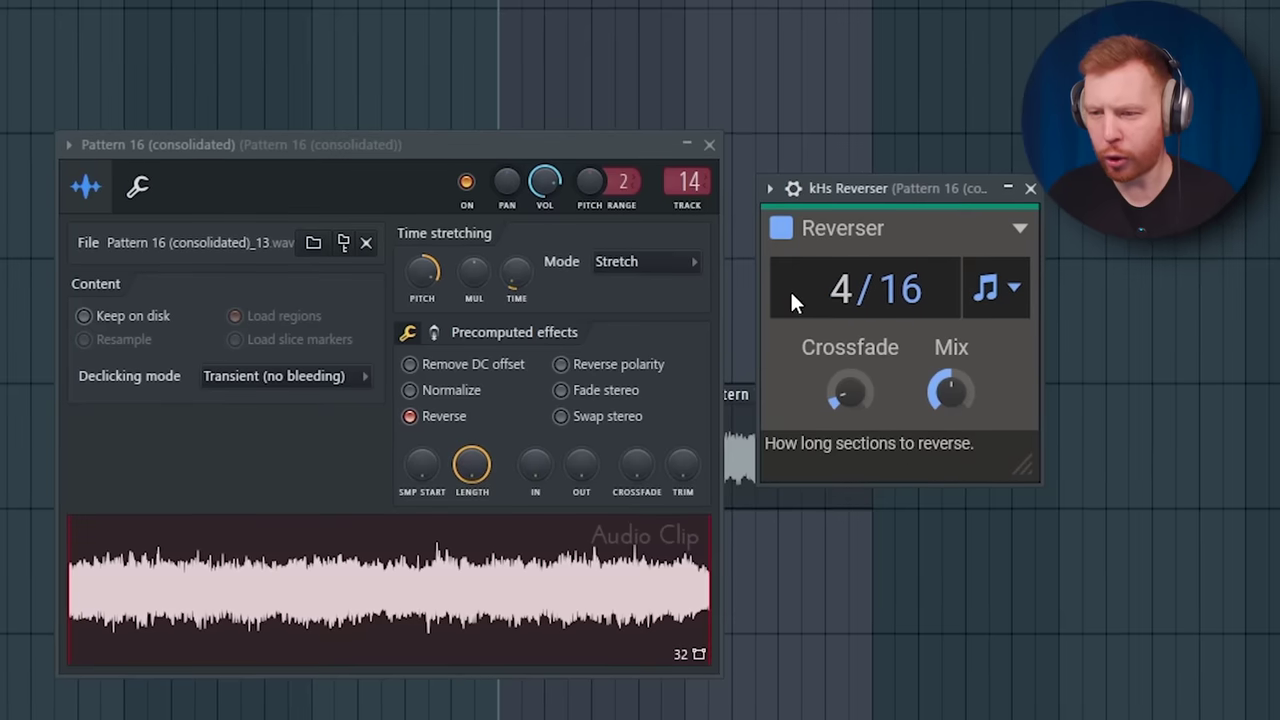
- Set kHs Reverser's section length to 8/16 and raise its Mix to full
{"action": "left_click_drag", "start_coordinate": [792, 292], "coordinate": [792, 250]}
{"action": "left_click_drag", "start_coordinate": [960, 393], "coordinate": [998, 368]}
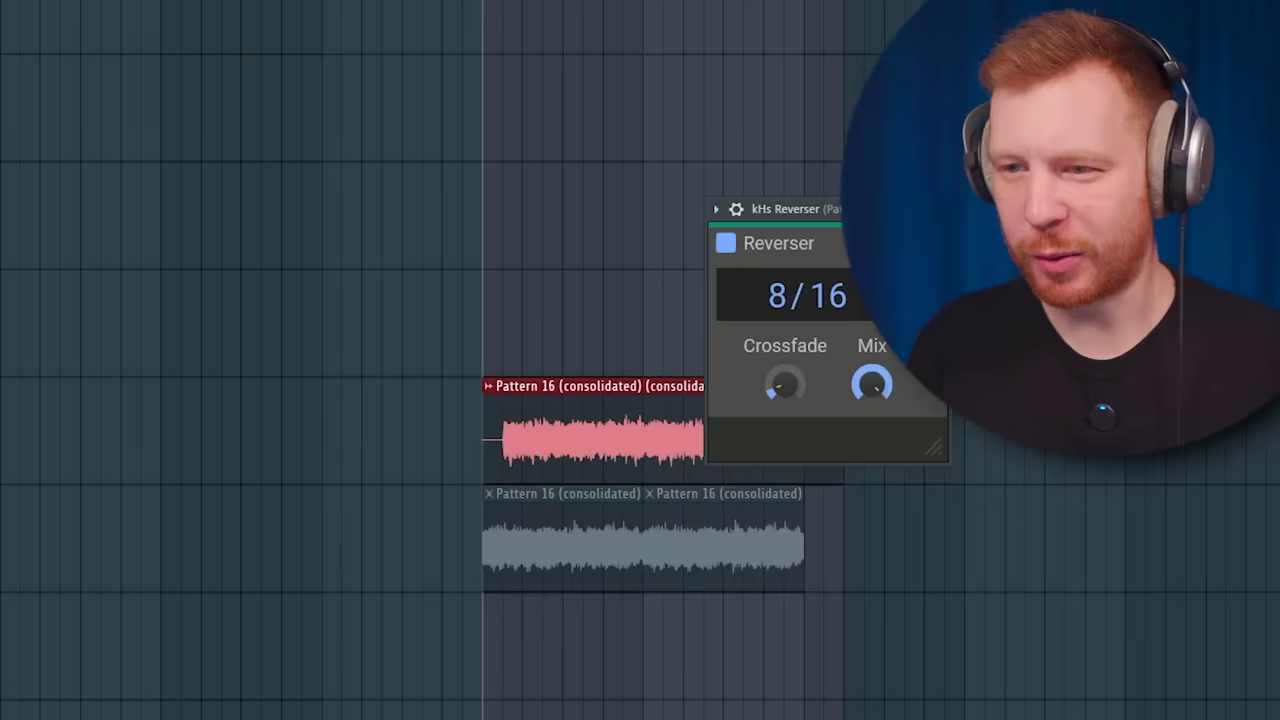
{"action": "scroll", "coordinate": [644, 543], "scroll_direction": "up", "scroll_amount": 4}
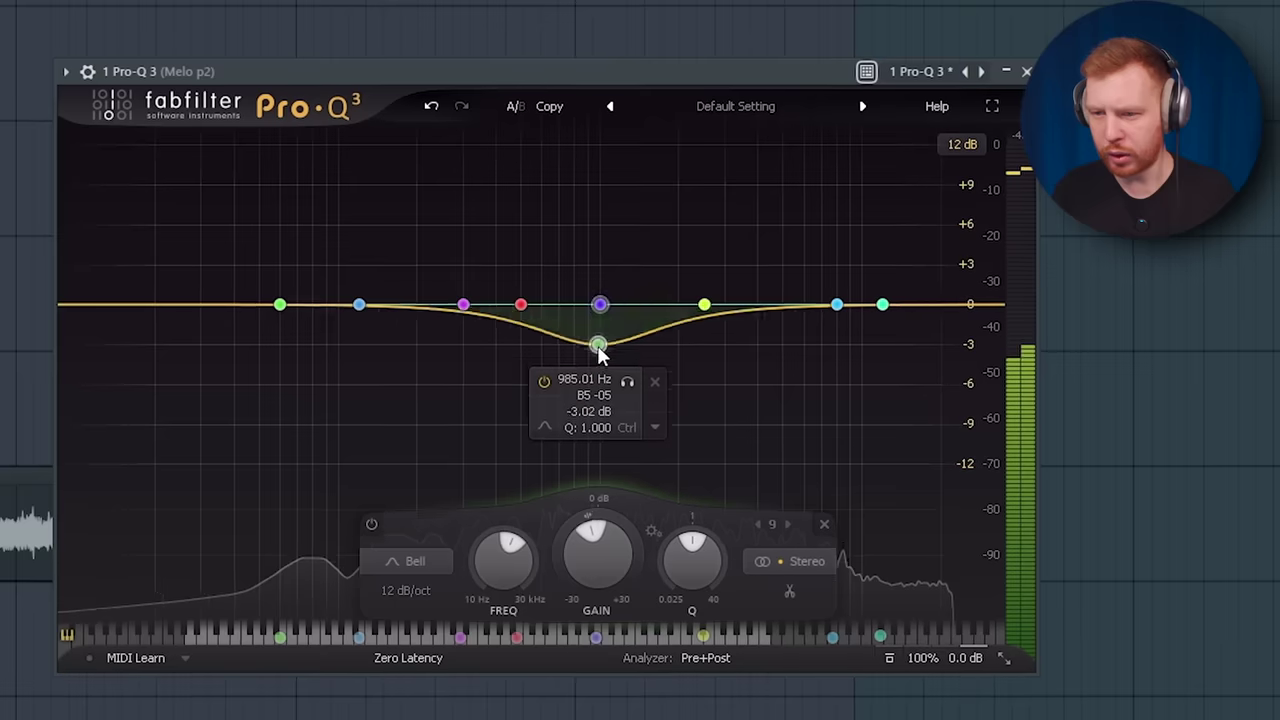
- Shape Melo p2 in Pro-Q 3 with a dynamic bell cut of about -4.24 dB near 1043 Hz, Q 0.629, and lower the lowest band
{"action": "left_click_drag", "start_coordinate": [600, 343], "coordinate": [597, 357]}
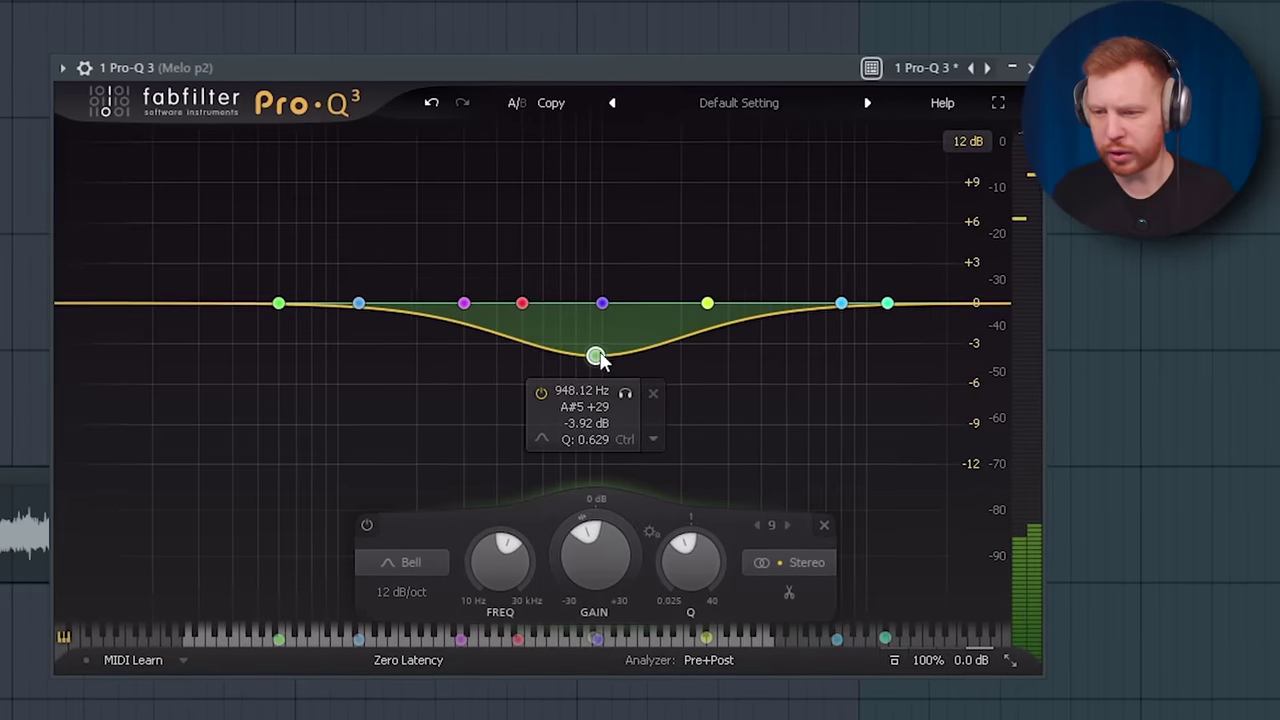
{"action": "right_click", "coordinate": [605, 356]}
{"action": "left_click", "coordinate": [655, 418]}
{"action": "key", "text": "space"}
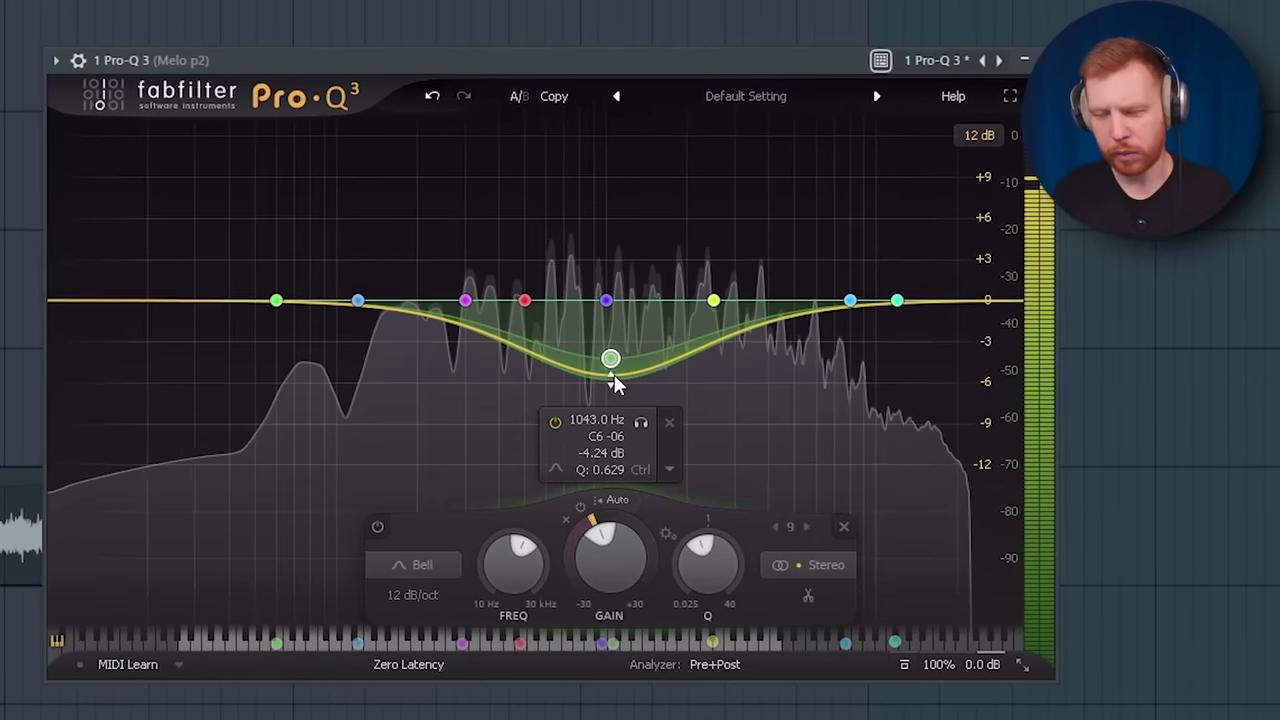
{"action": "left_click_drag", "start_coordinate": [275, 301], "coordinate": [313, 398]}
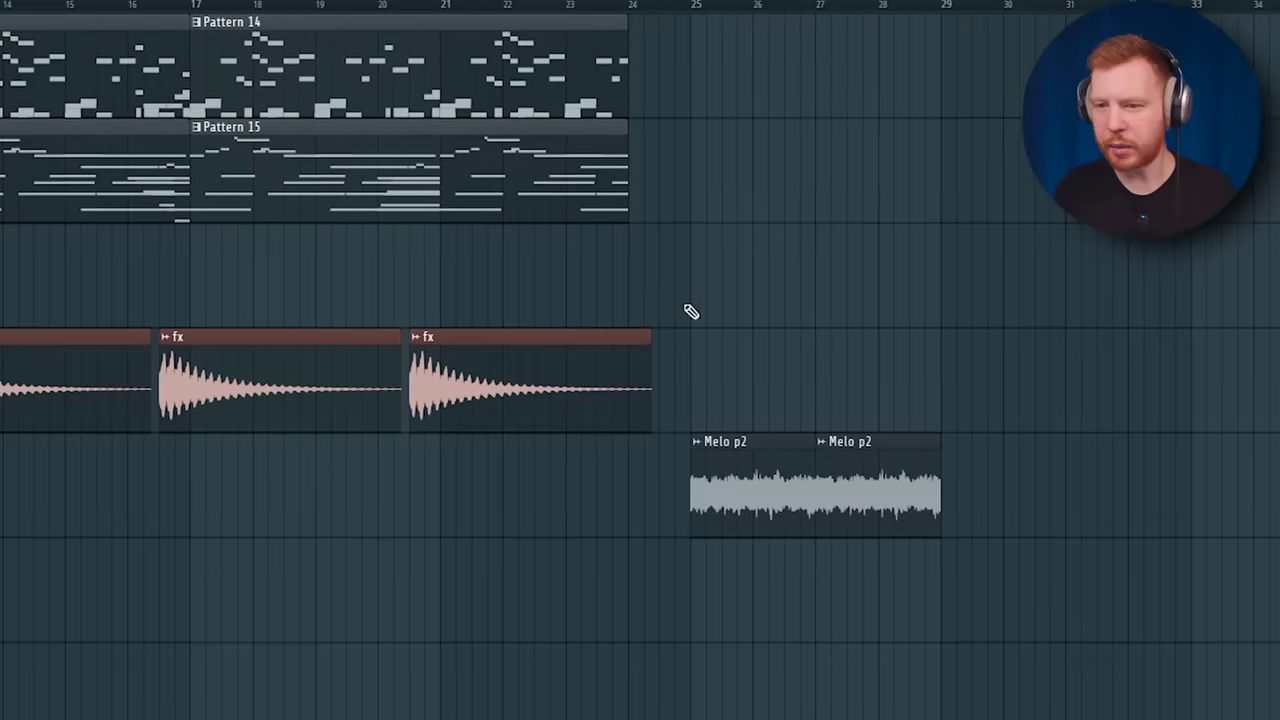
- Place the X10_GBB_150_fx_psycho sample at bar 25 above the Melo p2 clips and make the clip unique
{"action": "left_click", "coordinate": [686, 306]}
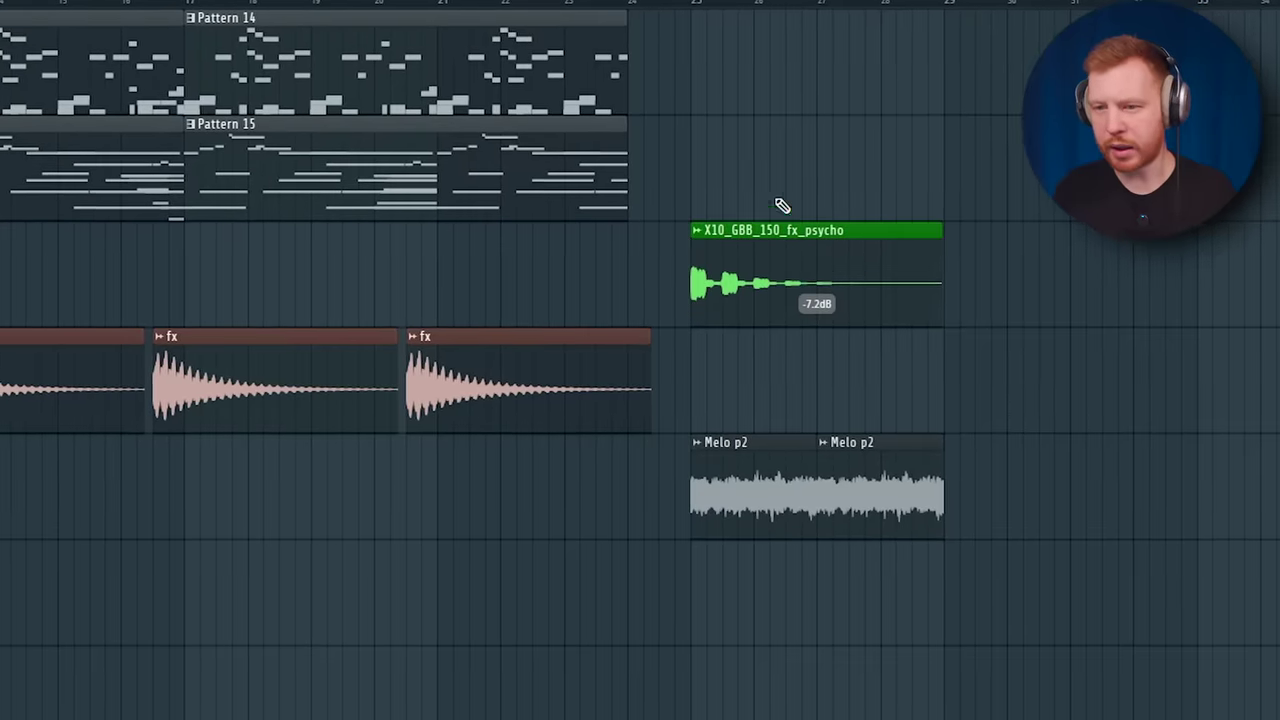
{"action": "right_click", "coordinate": [699, 242]}
{"action": "left_click", "coordinate": [754, 425]}
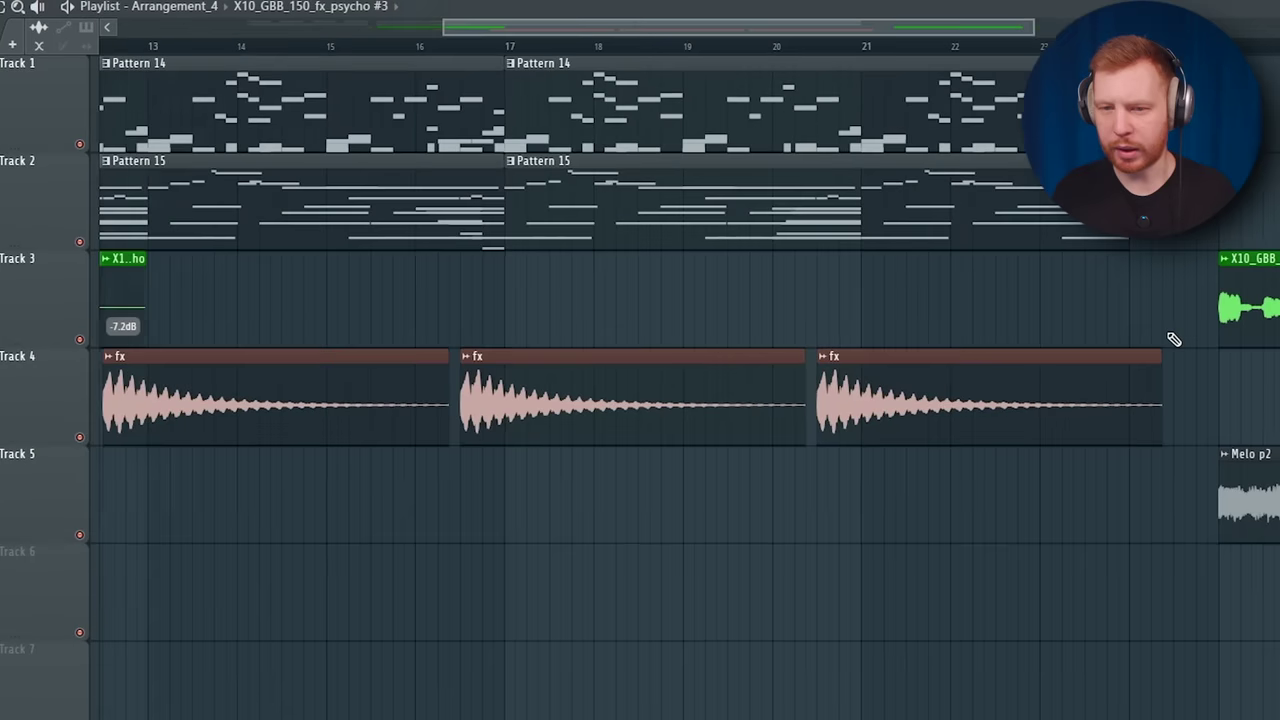
- Add four short chops of the psycho sample through bar 24 and reduce the first chop's volume
{"action": "scroll", "coordinate": [1171, 340], "scroll_direction": "down", "scroll_amount": 2}
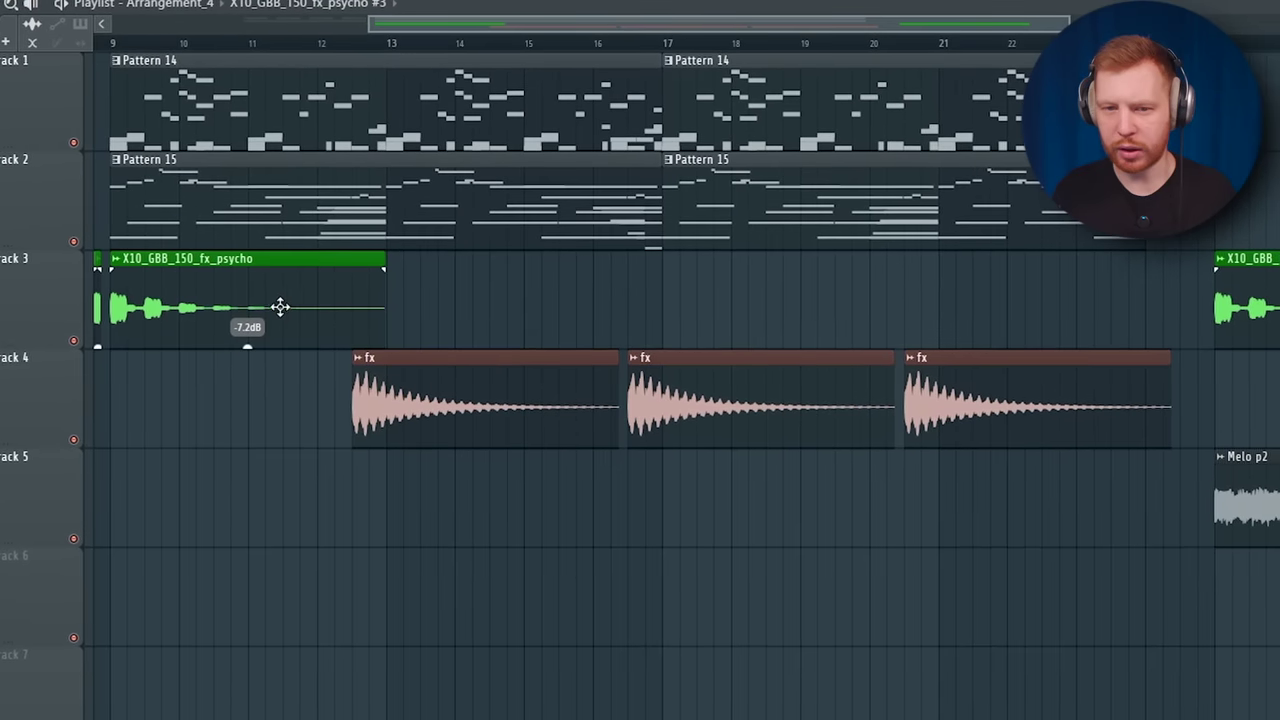
{"action": "left_click", "coordinate": [280, 306]}
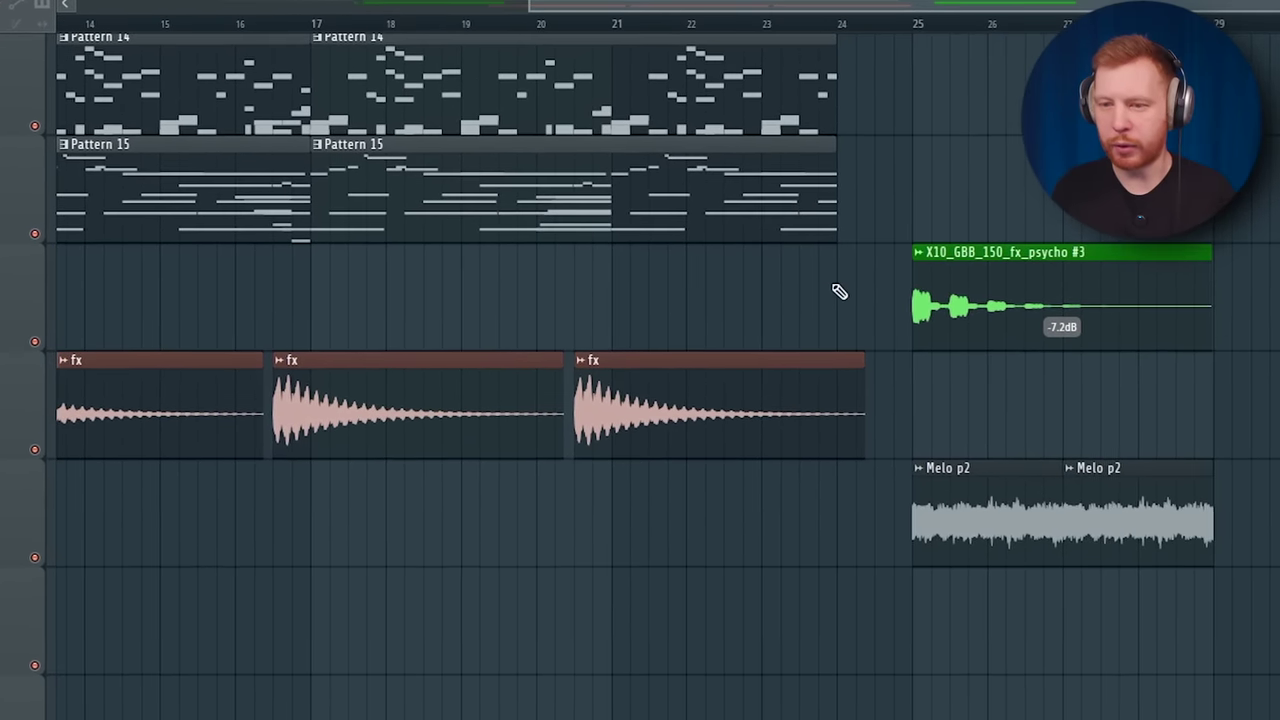
{"action": "left_click_drag", "start_coordinate": [935, 315], "coordinate": [900, 194]}
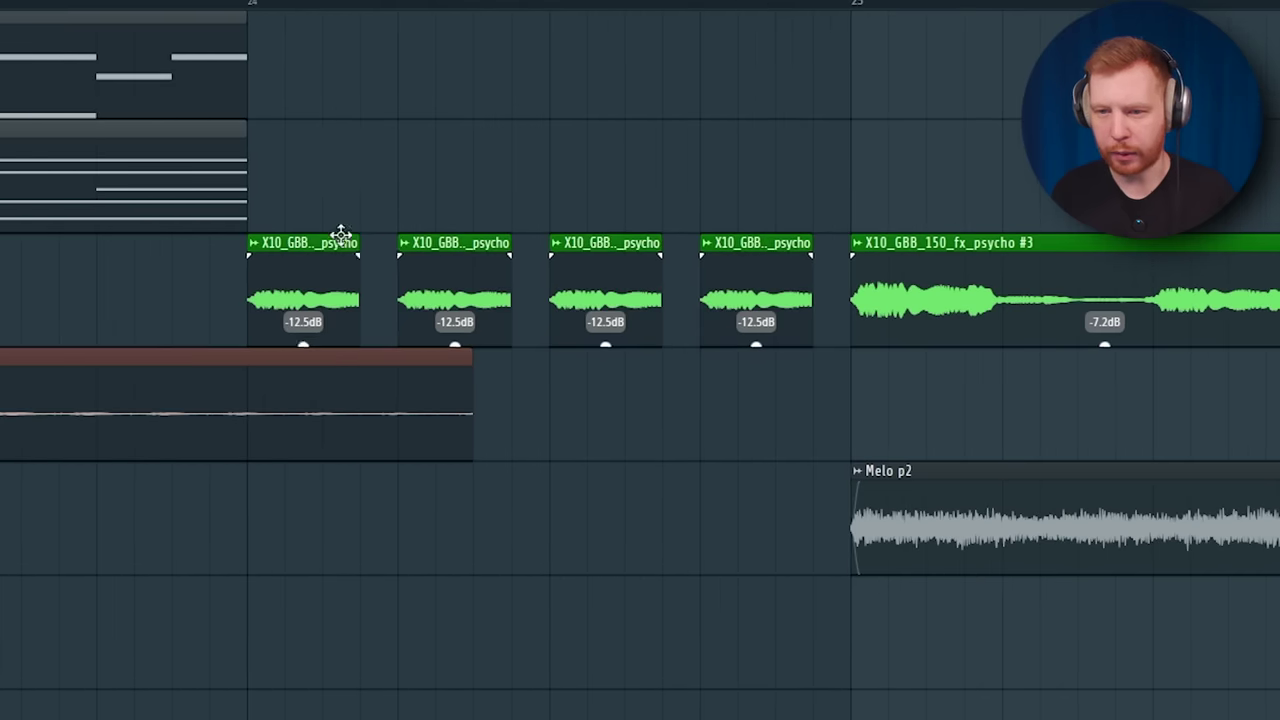
{"action": "left_click_drag", "start_coordinate": [303, 344], "coordinate": [303, 366]}
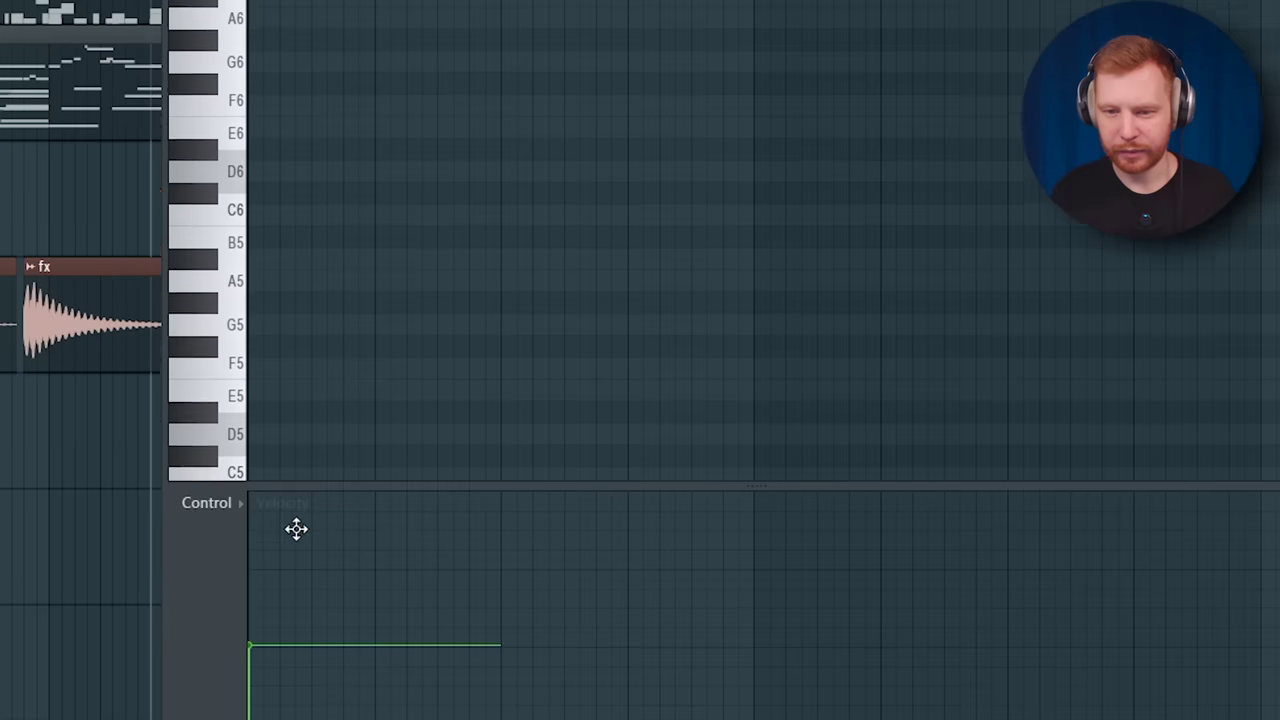
- In the MZ 808 part, shorten the D#5 note before bar 3 and extend the D#6 note to fill the gap up to bar 3
{"action": "left_click_drag", "start_coordinate": [291, 417], "coordinate": [291, 371]}
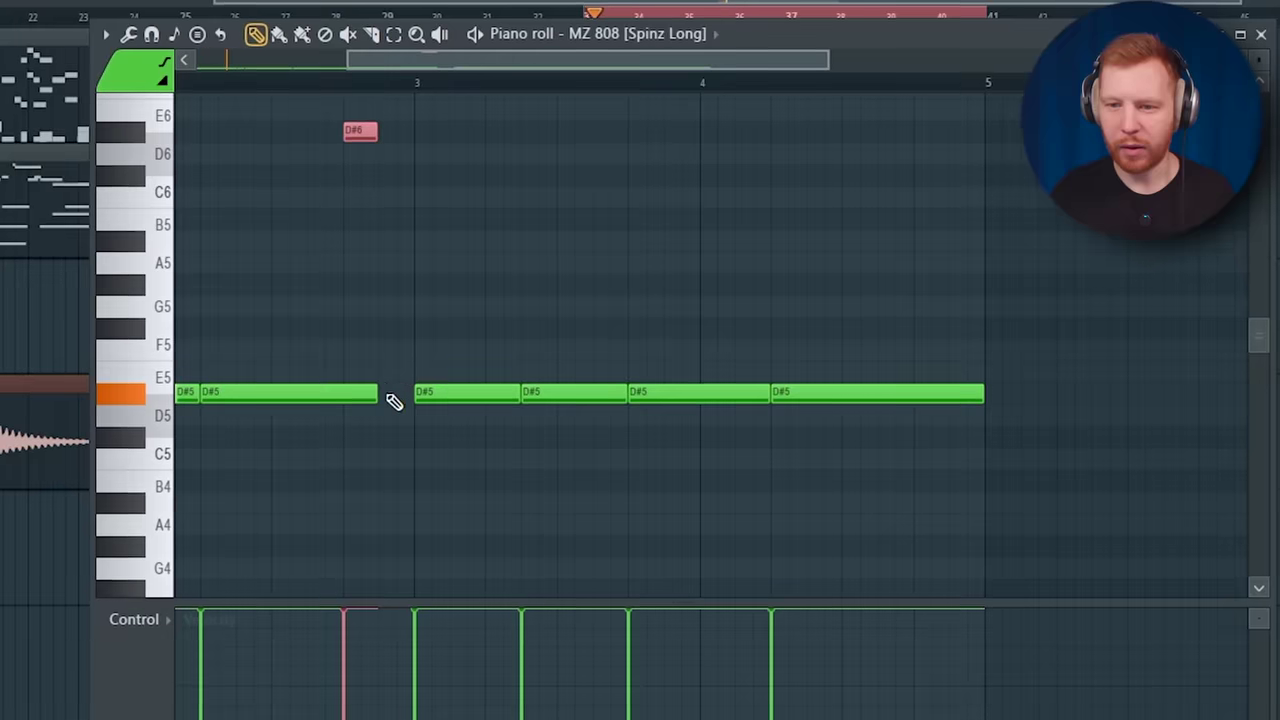
{"action": "left_click_drag", "start_coordinate": [379, 394], "coordinate": [341, 393]}
{"action": "left_click_drag", "start_coordinate": [371, 131], "coordinate": [415, 131]}
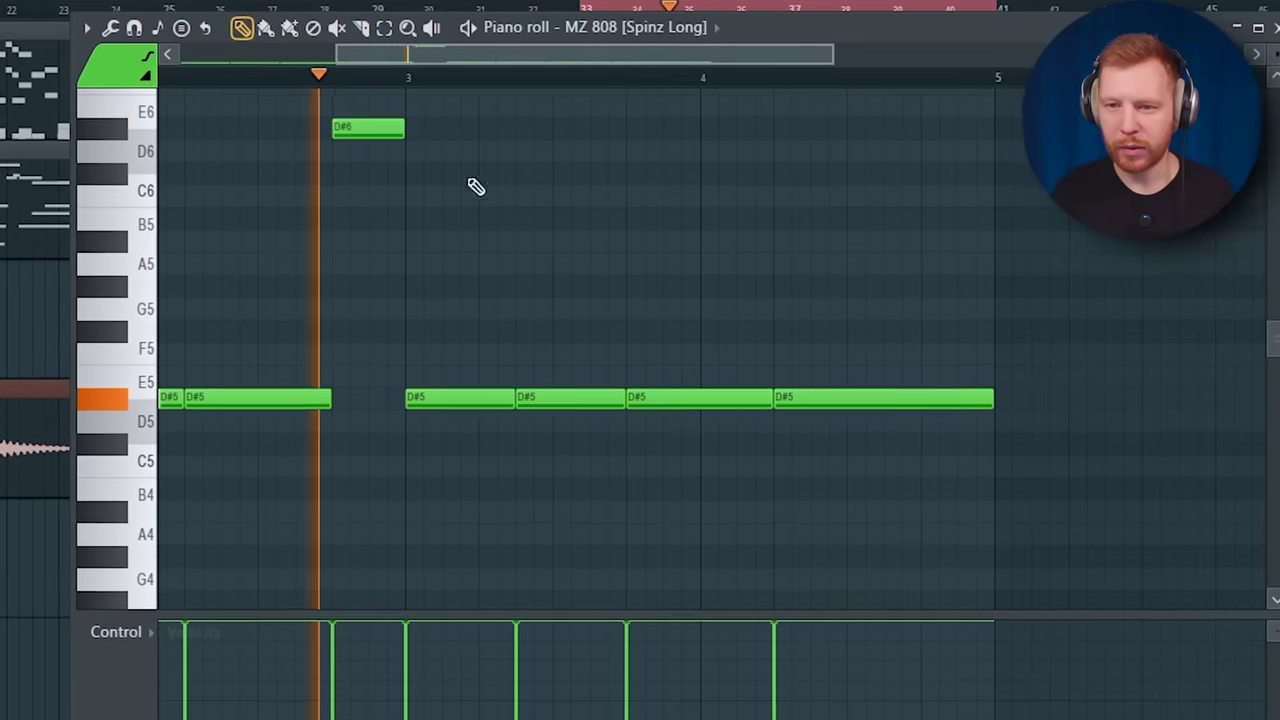
- Remove the last D#5 note in bar 4 and put three short D#6 notes at the end of that bar
{"action": "left_click_drag", "start_coordinate": [789, 297], "coordinate": [591, 266]}
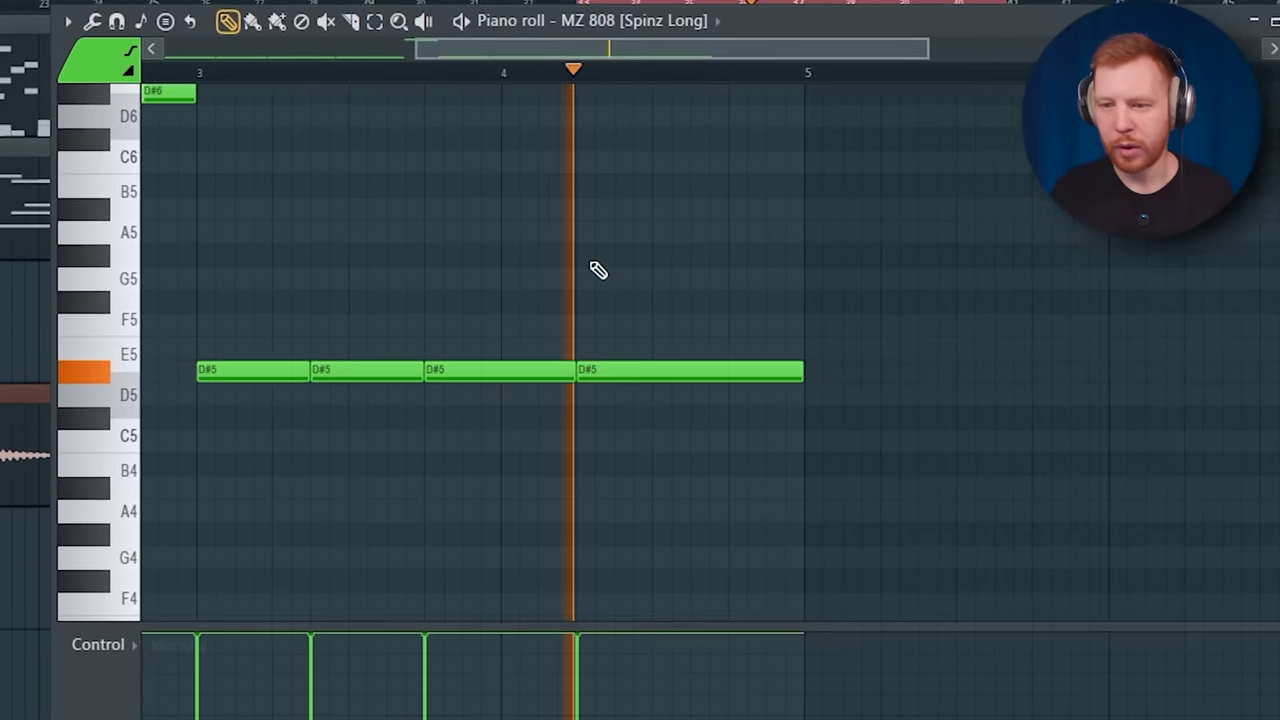
{"action": "left_click", "coordinate": [638, 377]}
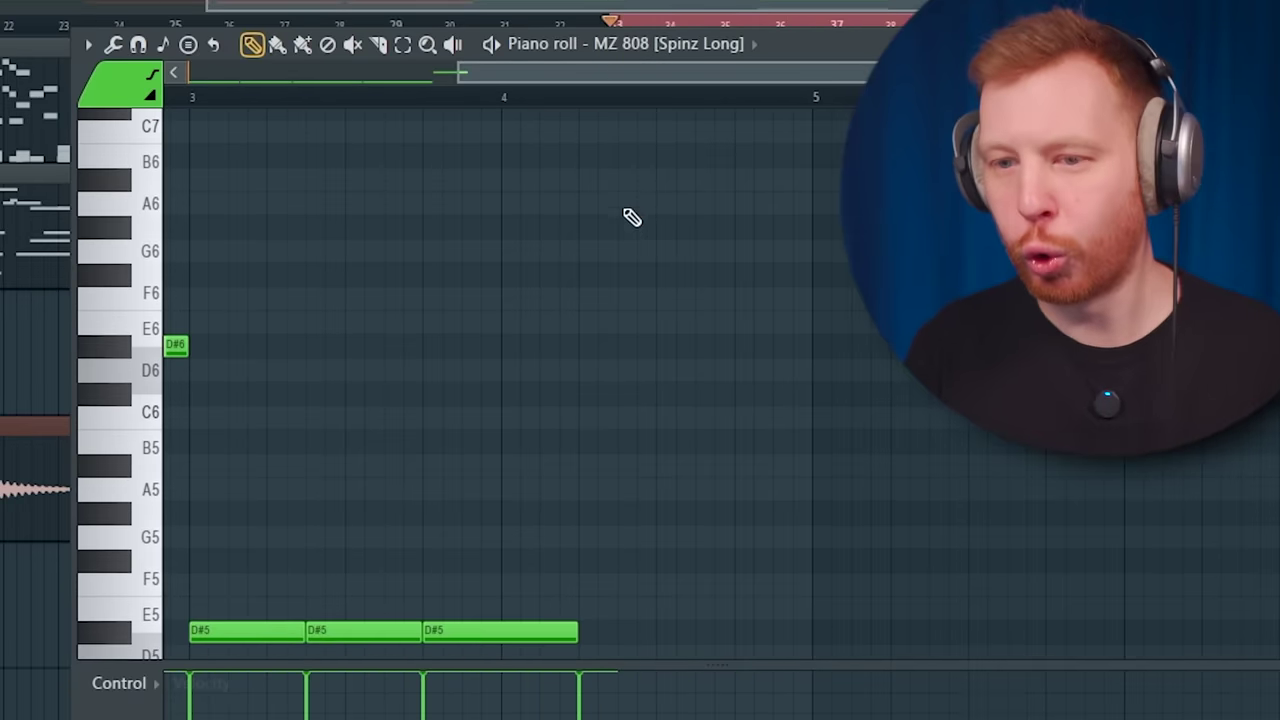
{"action": "scroll", "coordinate": [620, 270], "scroll_direction": "up", "scroll_amount": 3}
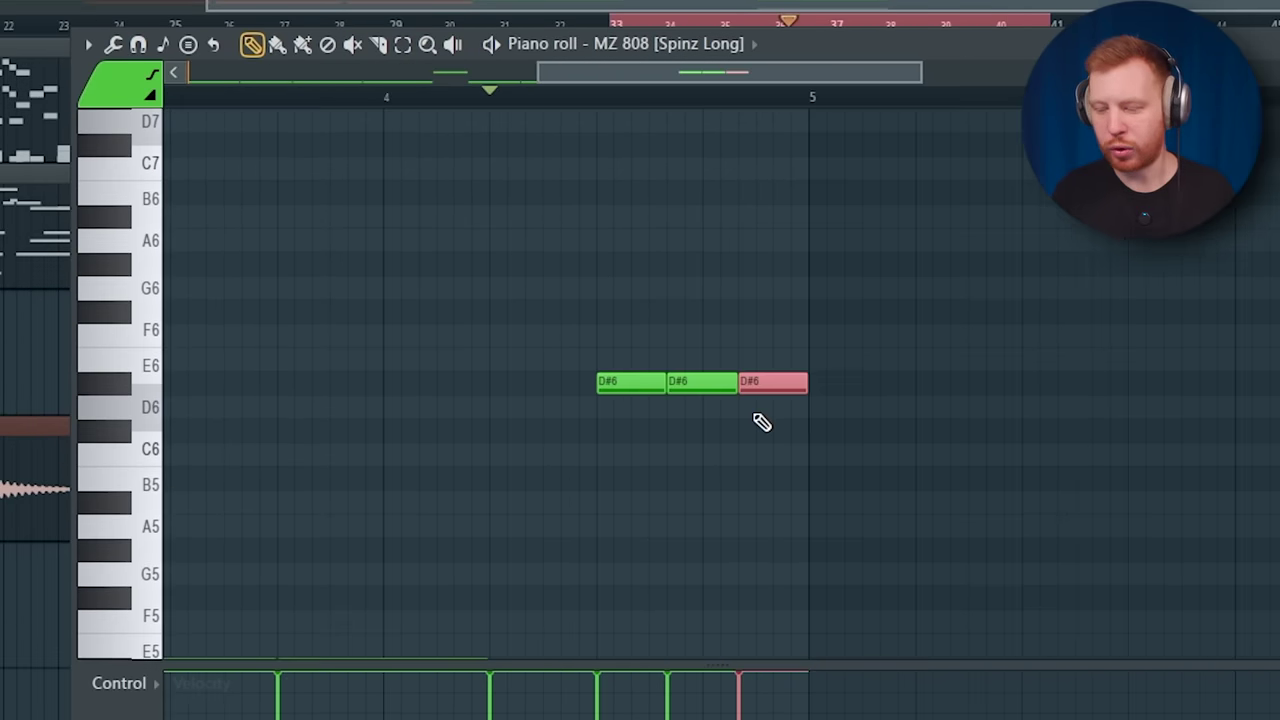
- Add a short D#4 note right after the last long D#5 note and play back the 808 line
{"action": "scroll", "coordinate": [760, 423], "scroll_direction": "down", "scroll_amount": 1}
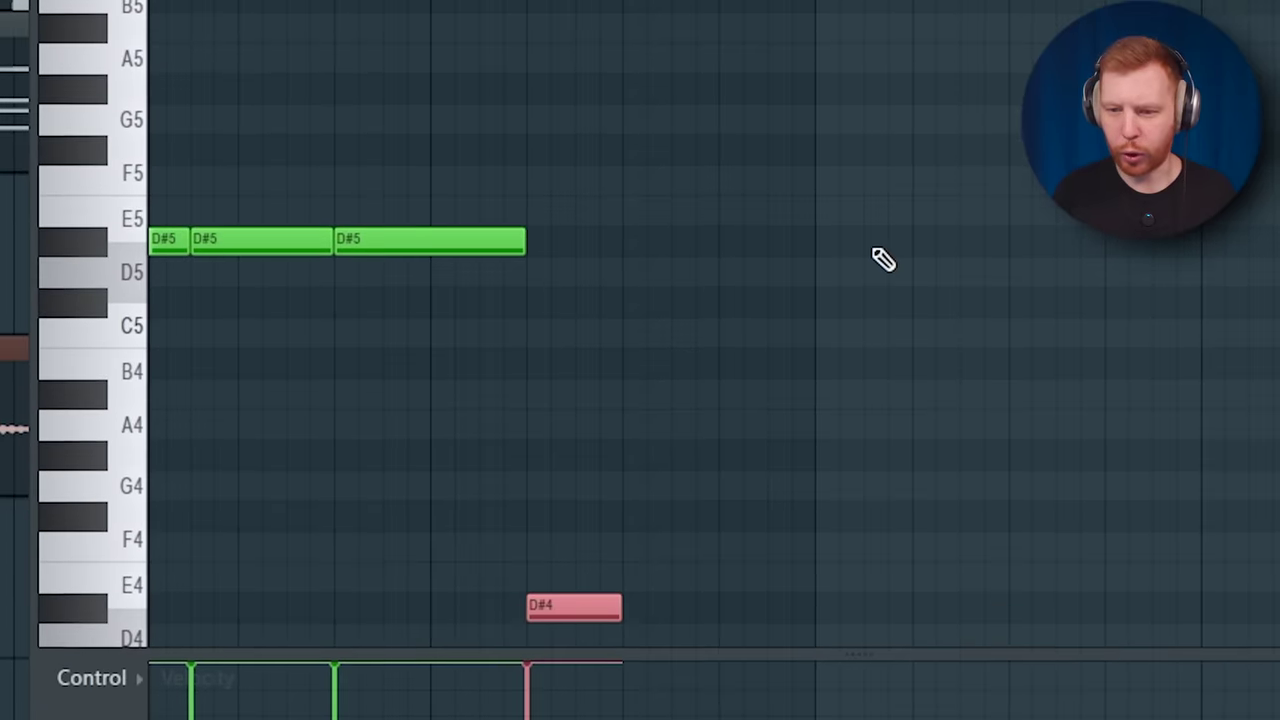
{"action": "key", "text": "space"}
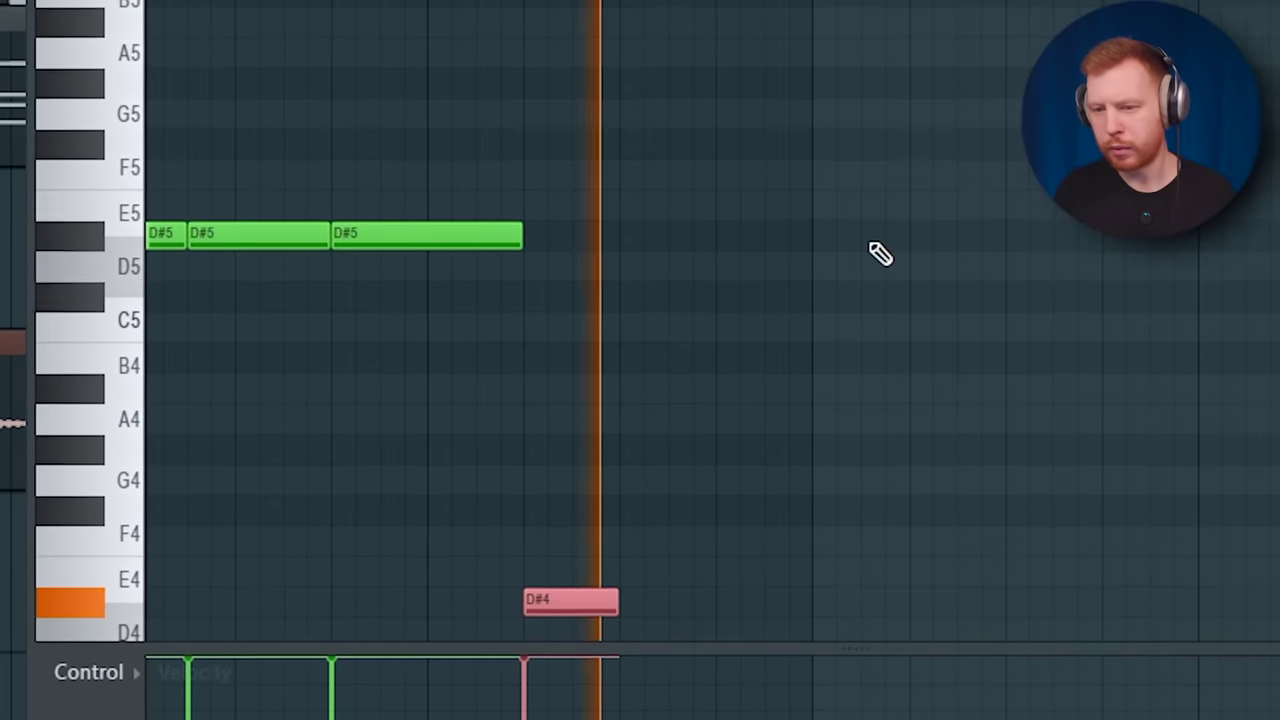
{"action": "key", "text": "space"}
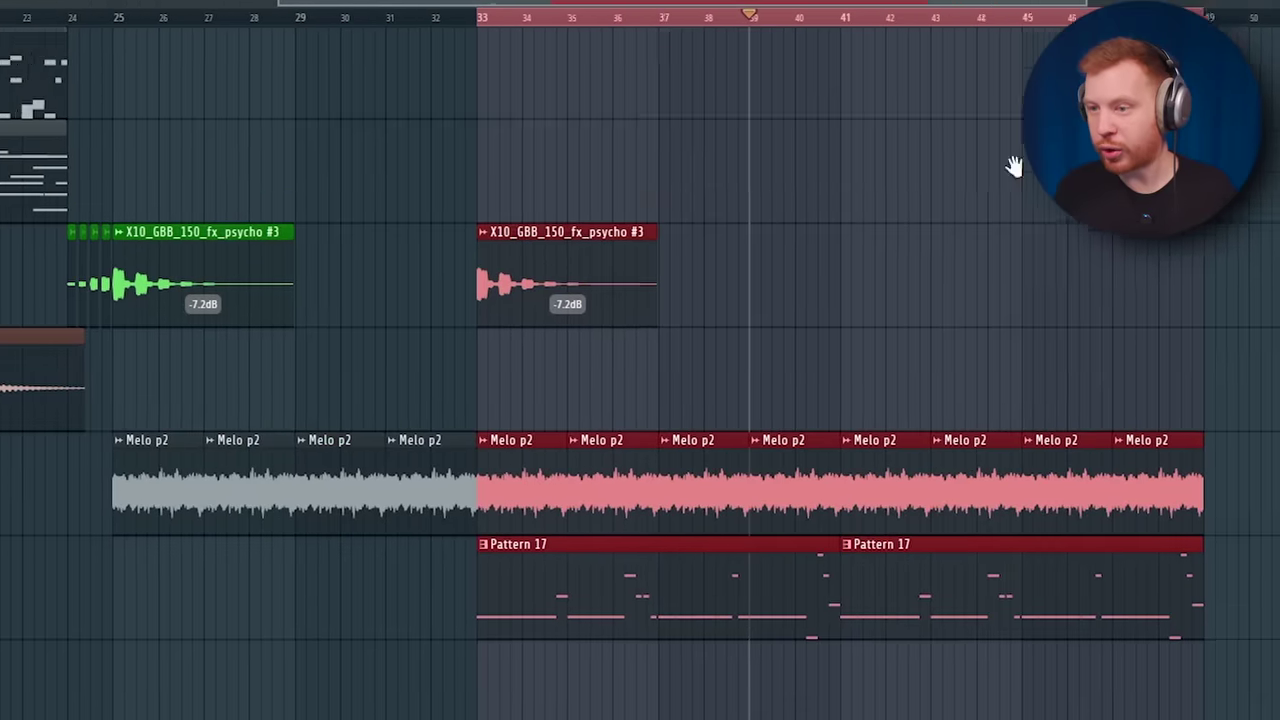
- Undo the last playlist edit
{"action": "key", "text": "ctrl+z"}
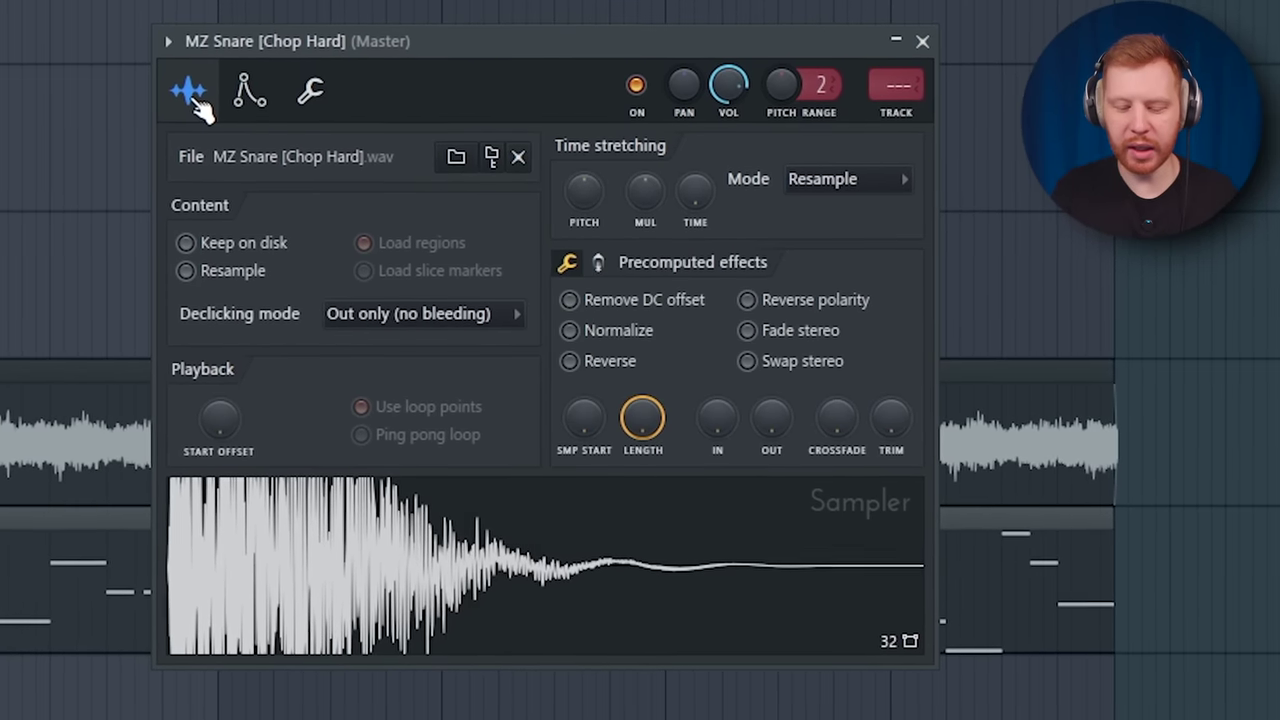
- Open the envelope settings of MZ Snare [Chop Hard], and duplicate the one-bar run of C5 notes in the piano roll
{"action": "left_click", "coordinate": [250, 92]}
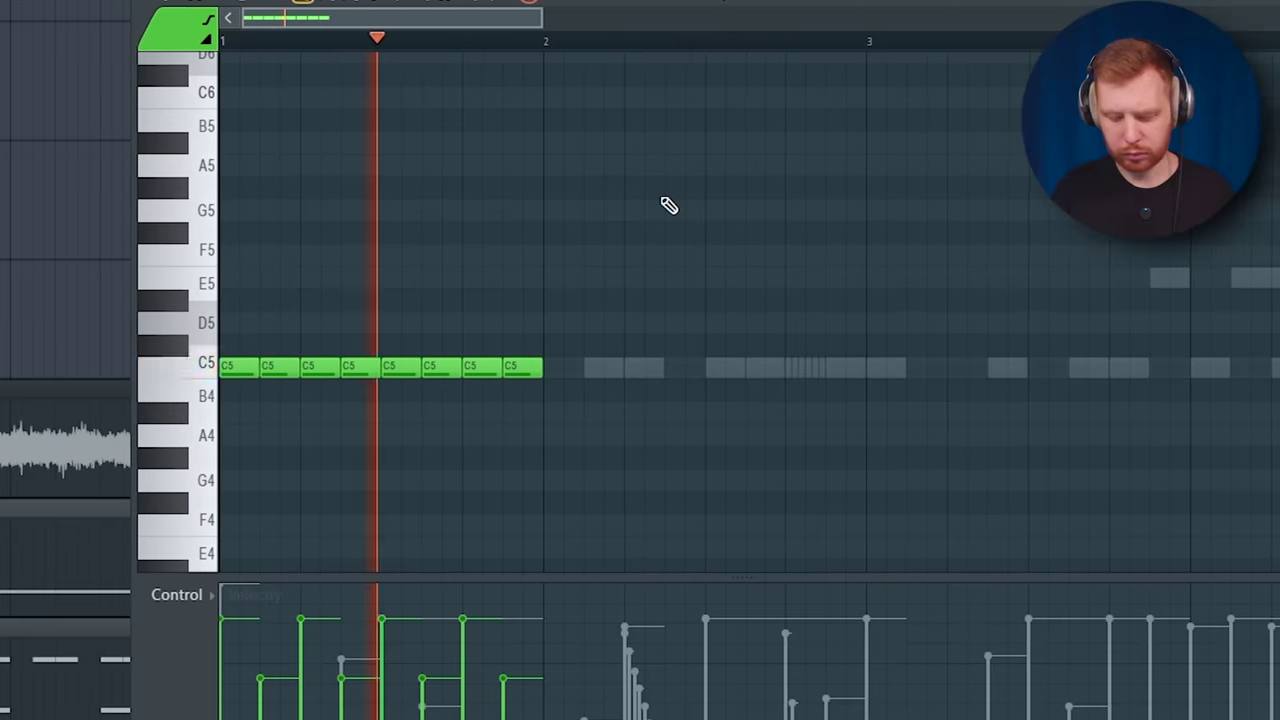
{"action": "key", "text": "ctrl+b"}
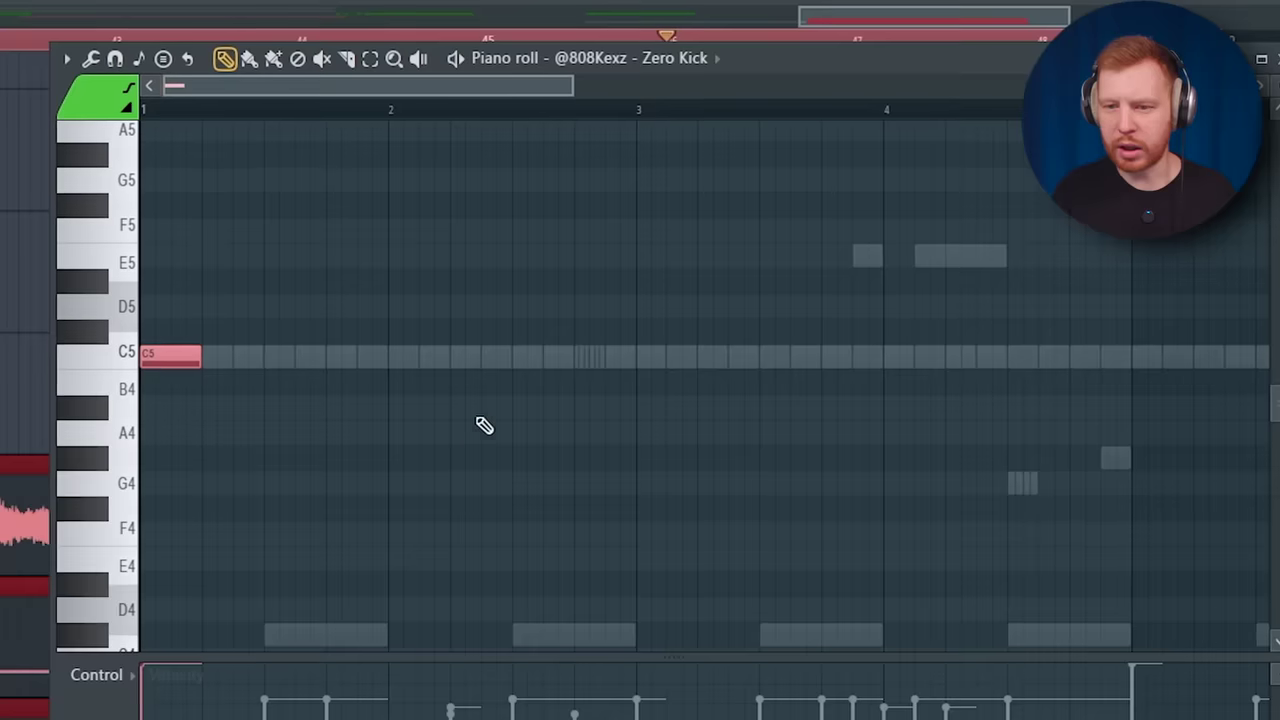
- Add a second C5 note in bar 2 of the Zero Kick part, duplicate both notes from bar 3, and play the result
{"action": "left_click", "coordinate": [455, 352]}
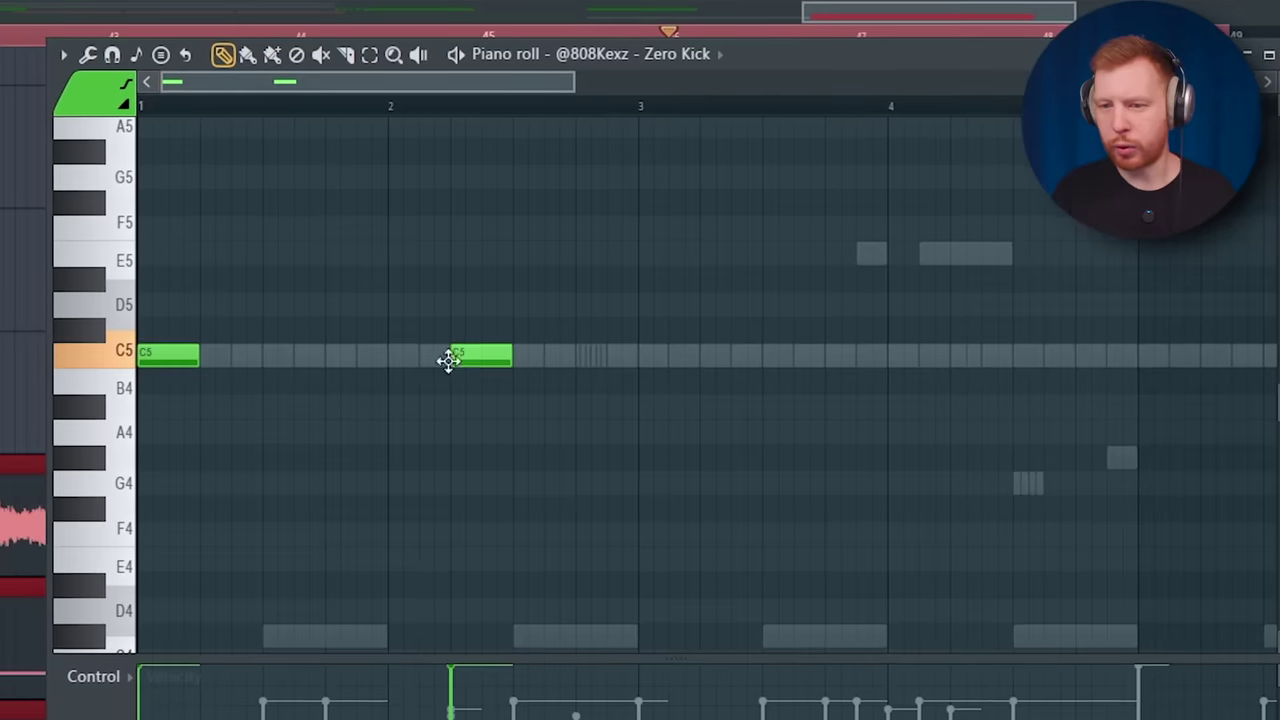
{"action": "key", "text": "ctrl+a"}
{"action": "key", "text": "ctrl+b"}
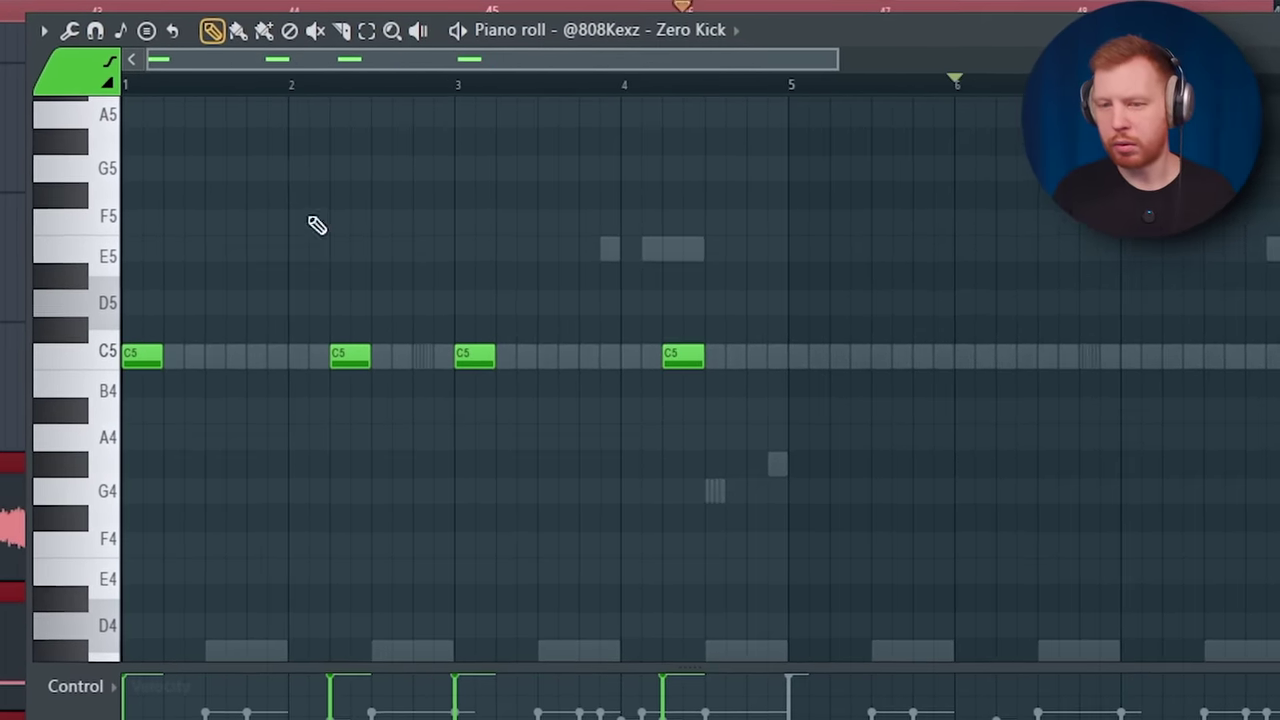
{"action": "key", "text": "space"}
- Select all four Zero Kick notes and copy them to start at bar 5
{"action": "left_click_drag", "start_coordinate": [1066, 317], "coordinate": [223, 526]}
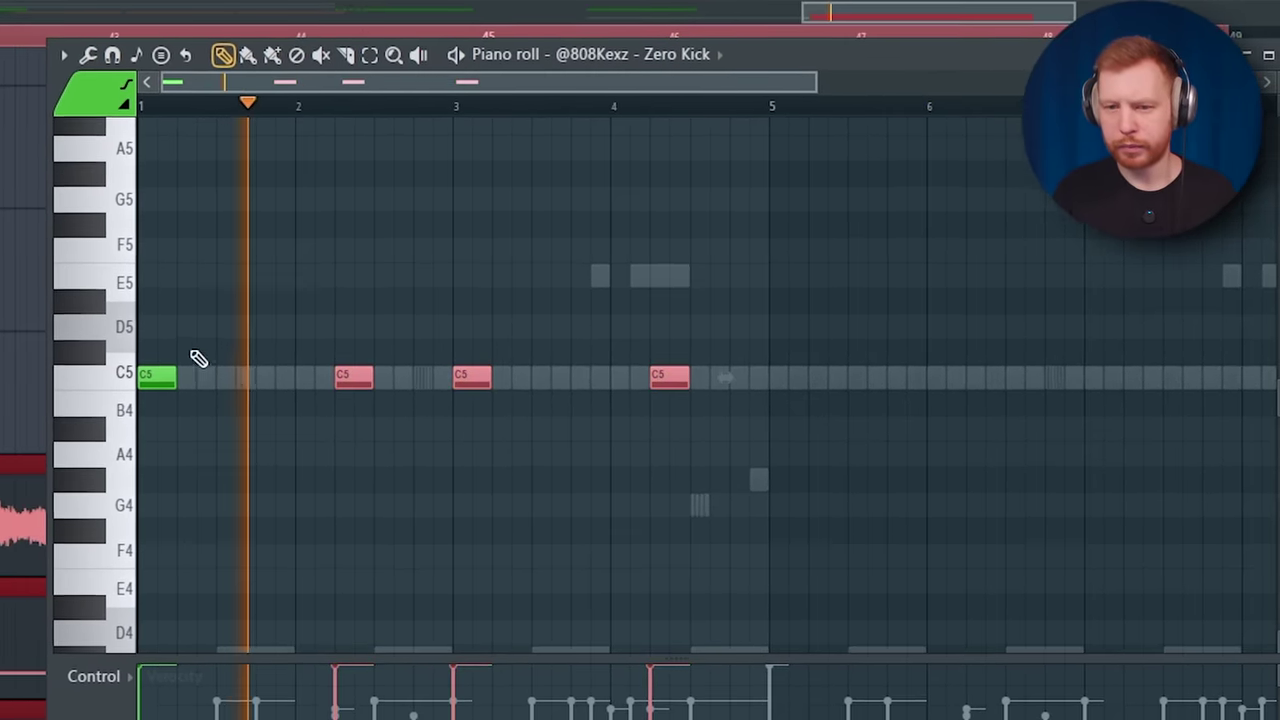
{"action": "left_click", "coordinate": [158, 378], "text": "ctrl+shift"}
{"action": "left_click_drag", "start_coordinate": [161, 381], "coordinate": [803, 406]}
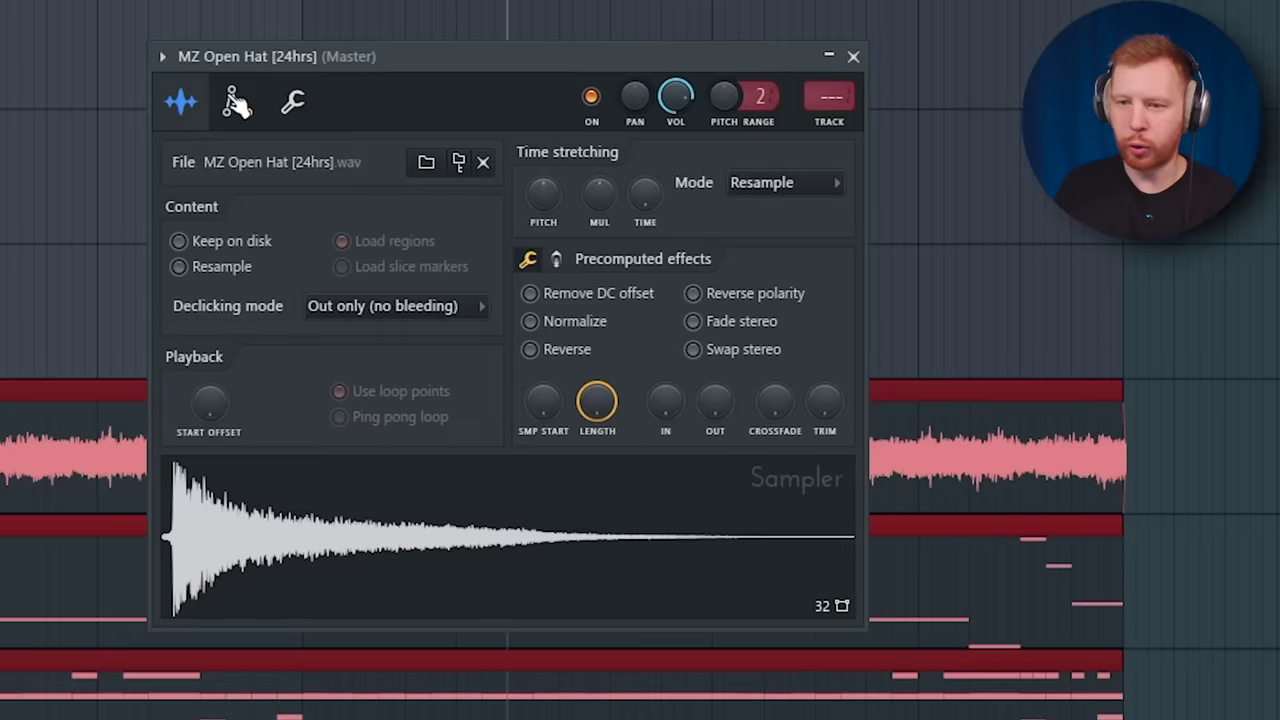
- Enable the envelope of the MZ Open Hat [24hrs] sampler and select the two C5 notes in its part
{"action": "left_click", "coordinate": [237, 103]}
{"action": "left_click", "coordinate": [192, 158]}
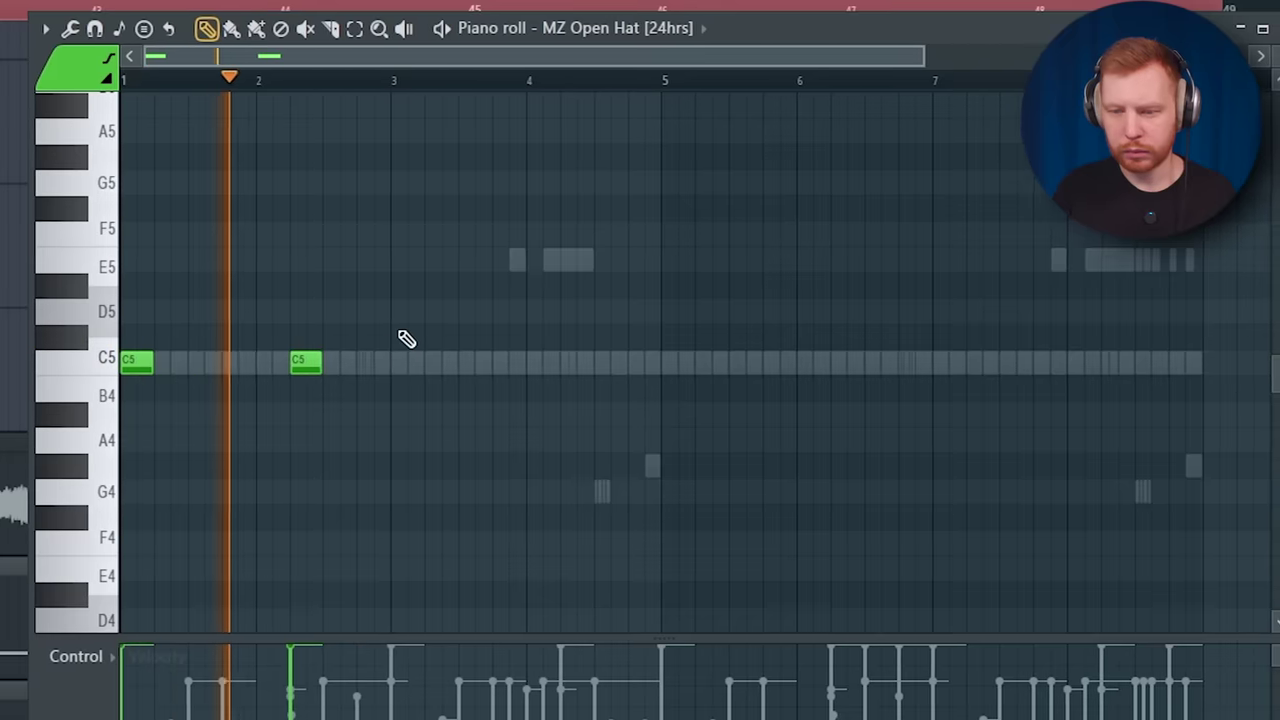
{"action": "left_click_drag", "start_coordinate": [423, 276], "coordinate": [30, 458]}
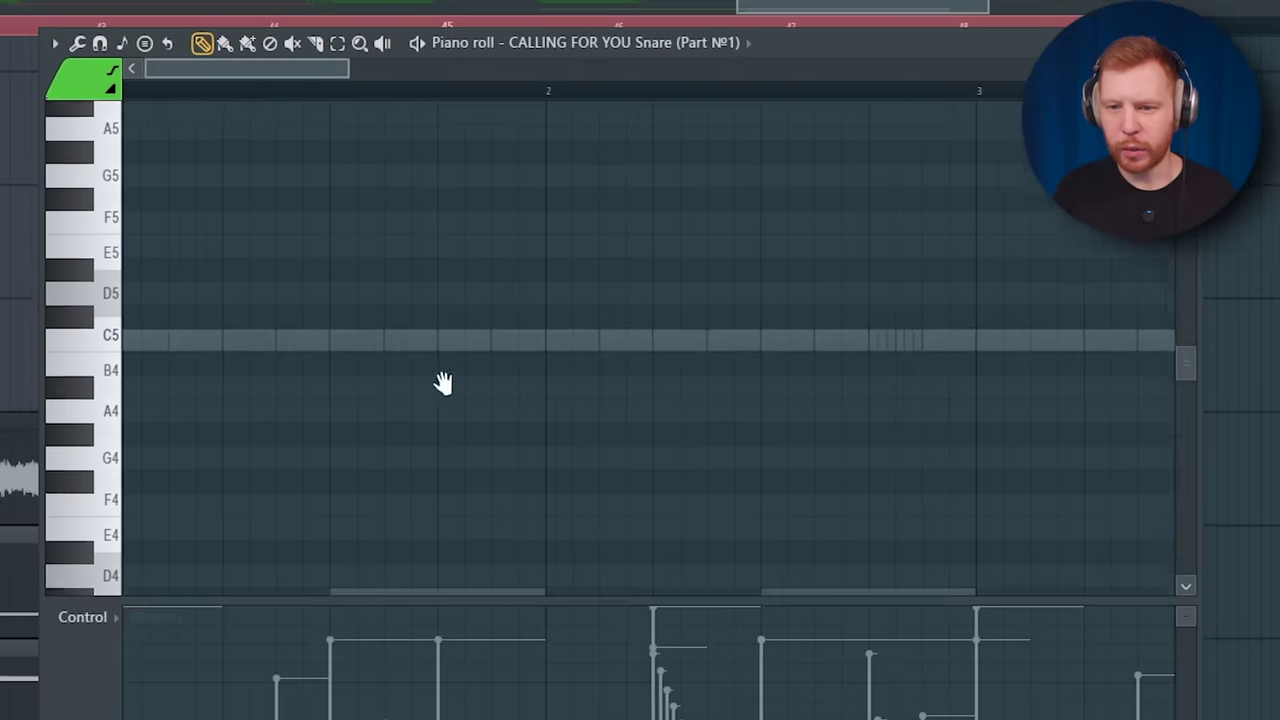
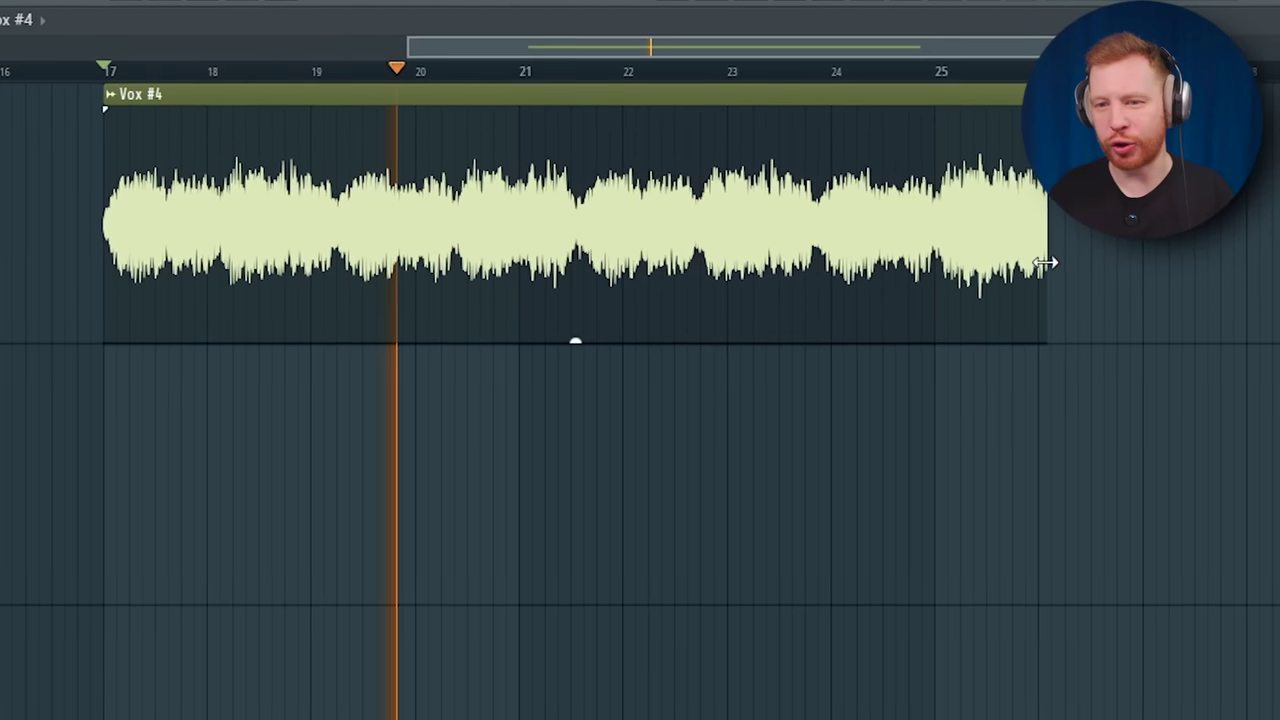
- Open the Vox #4 clip's settings, play it, and set its time stretching mode to Stretch Pro
{"action": "double_click", "coordinate": [740, 237]}
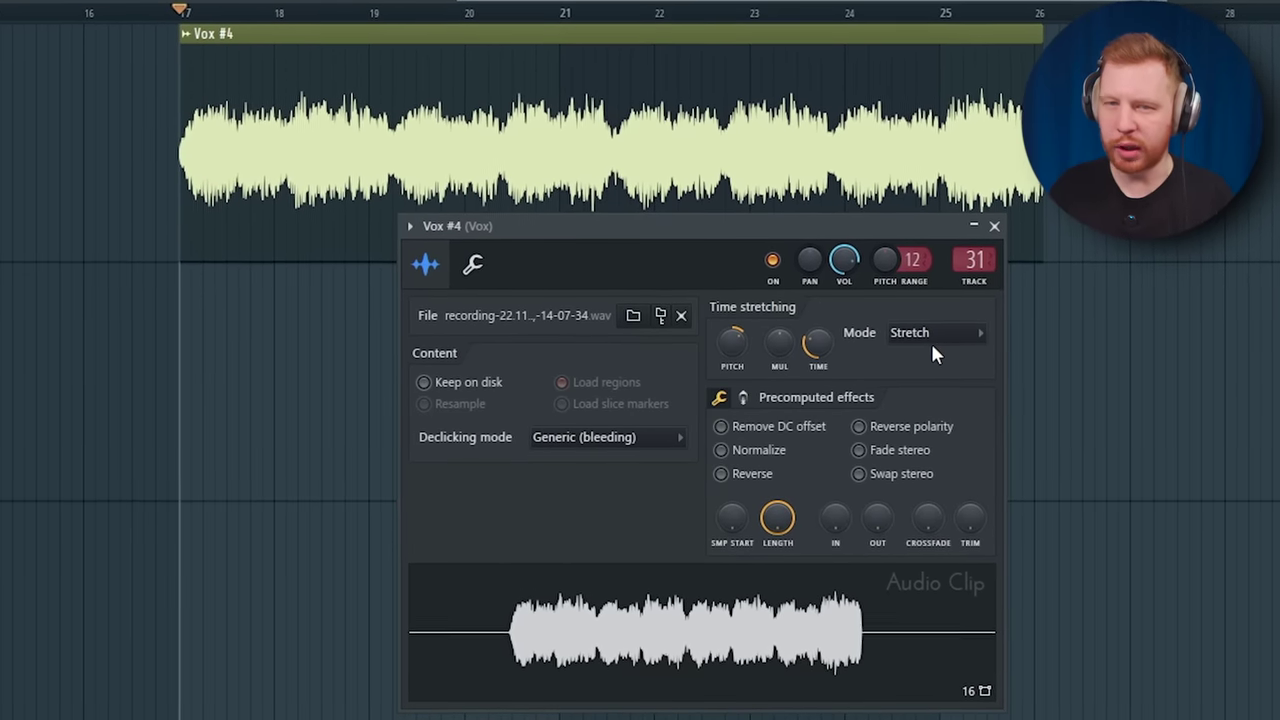
{"action": "key", "text": "space"}
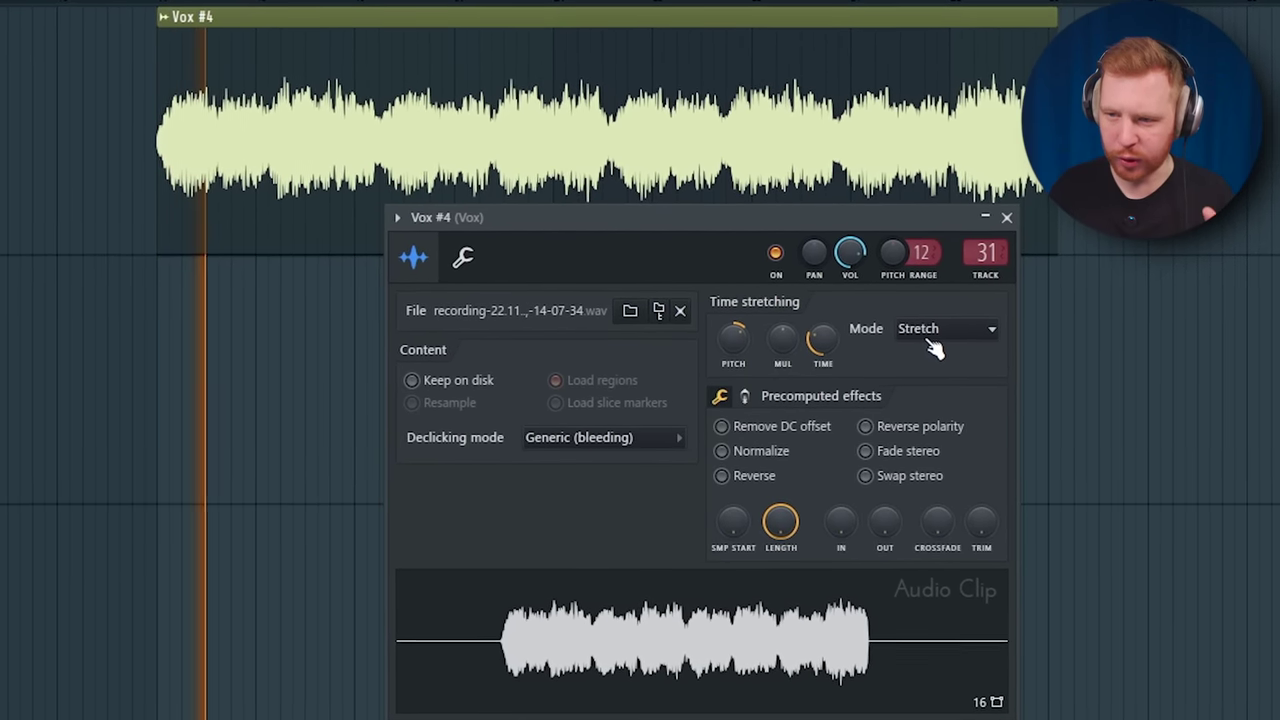
{"action": "left_click", "coordinate": [929, 334]}
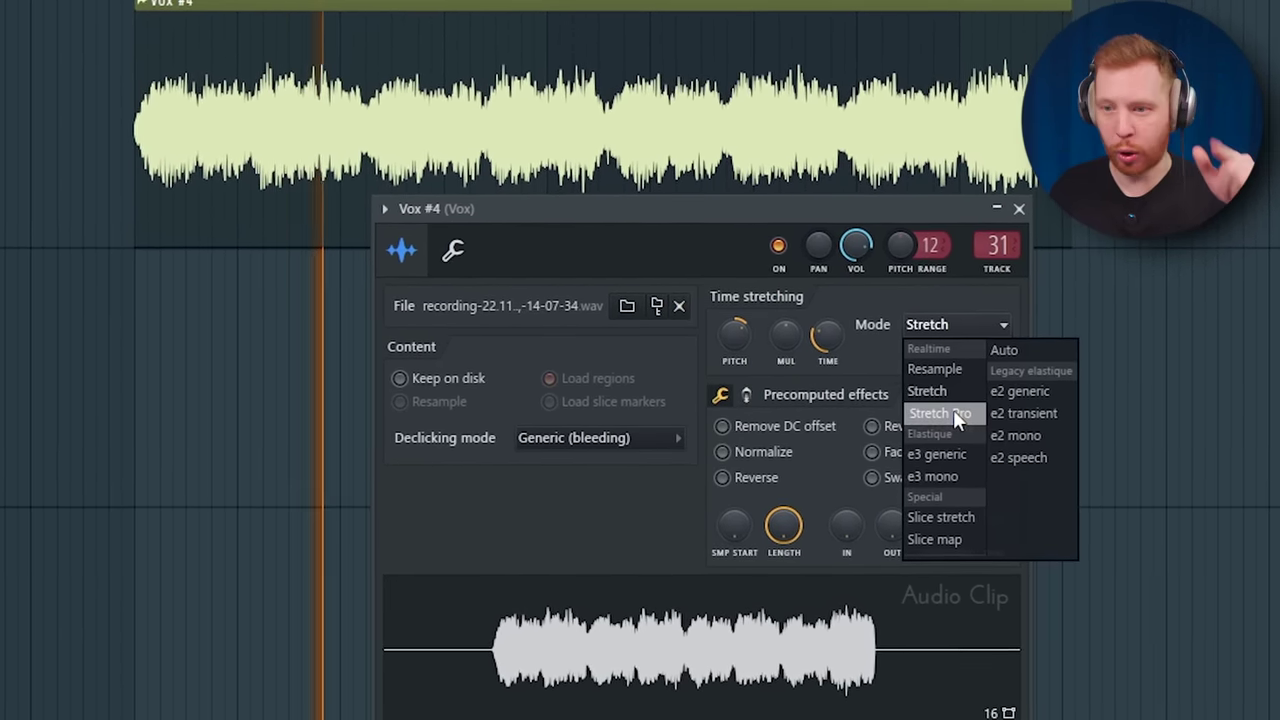
{"action": "left_click", "coordinate": [950, 411]}
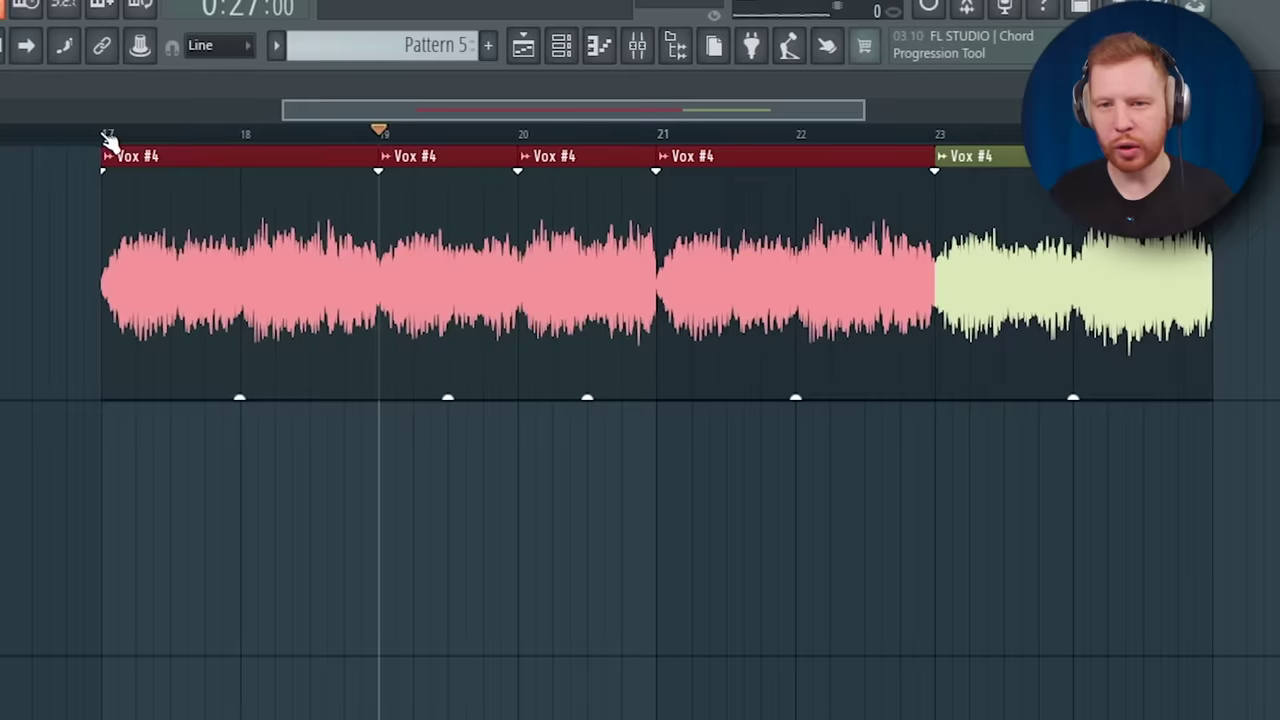
- Play the chopped Vox #4 clips from bar 17, and set the ShaperBox 3 volume LFO length to one step above 1/8
{"action": "left_click", "coordinate": [109, 137]}
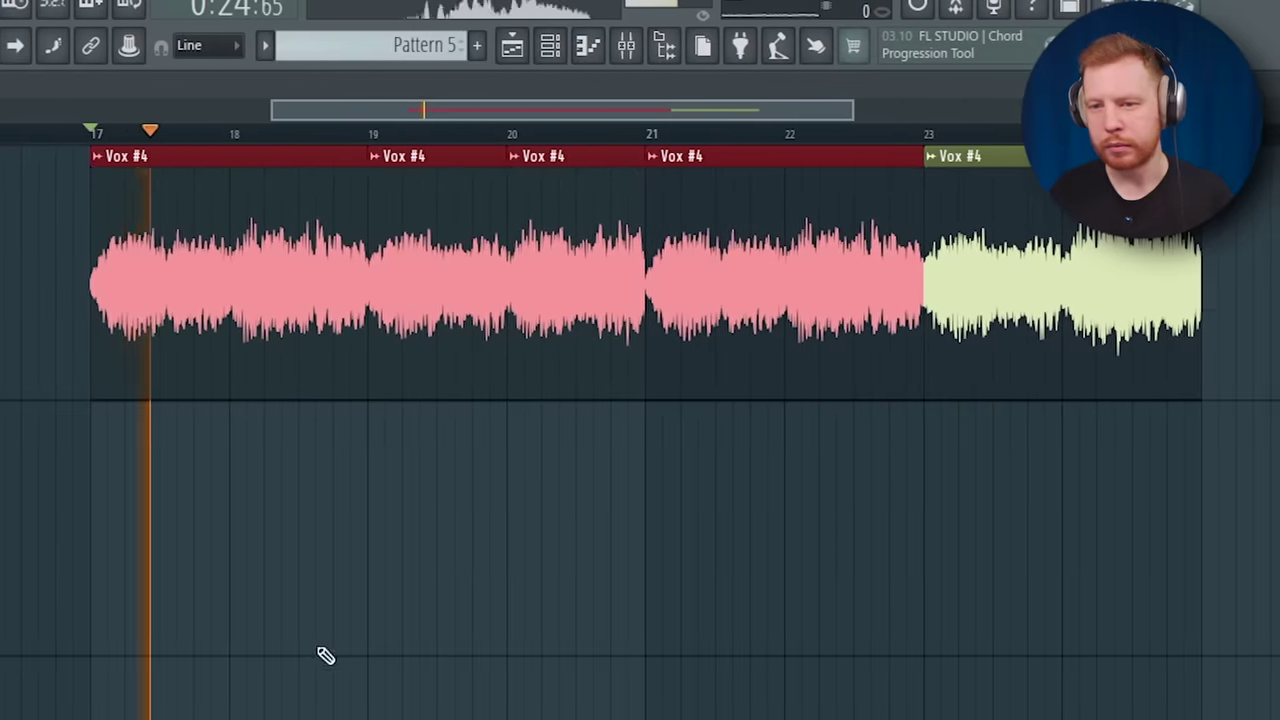
{"action": "left_click", "coordinate": [320, 654]}
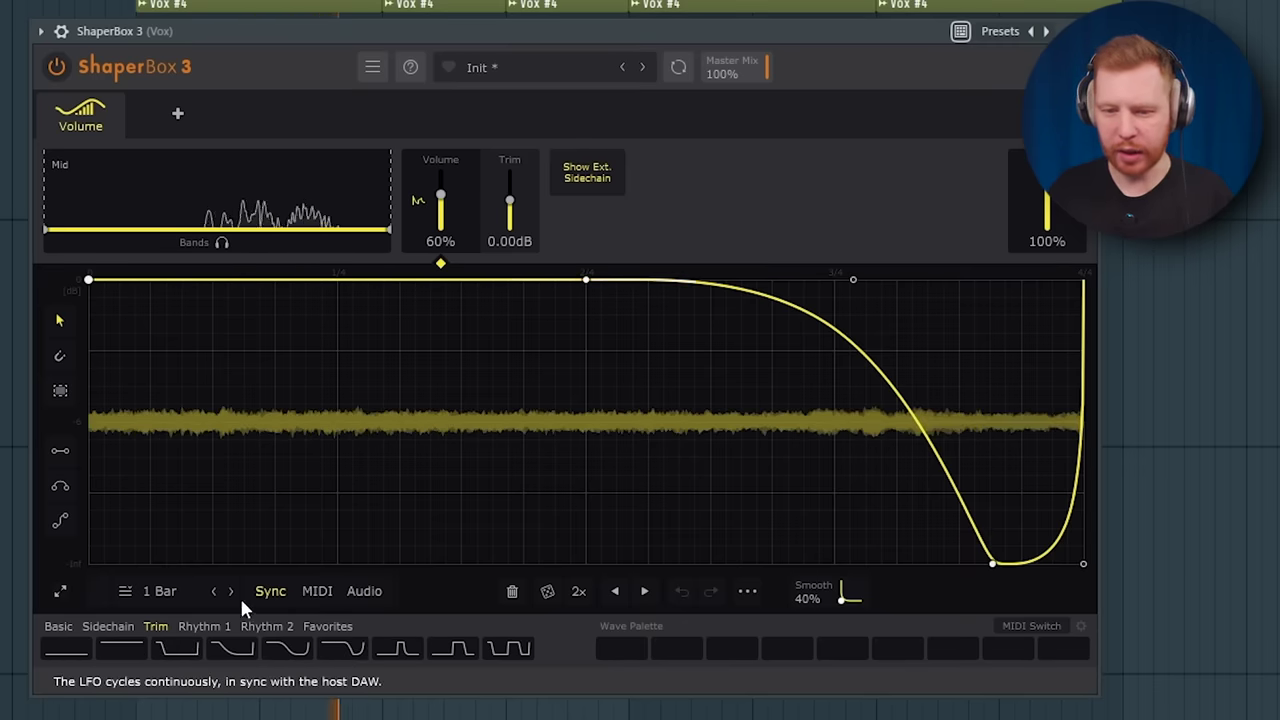
{"action": "left_click", "coordinate": [214, 591]}
{"action": "left_click", "coordinate": [214, 591]}
{"action": "left_click", "coordinate": [214, 591]}
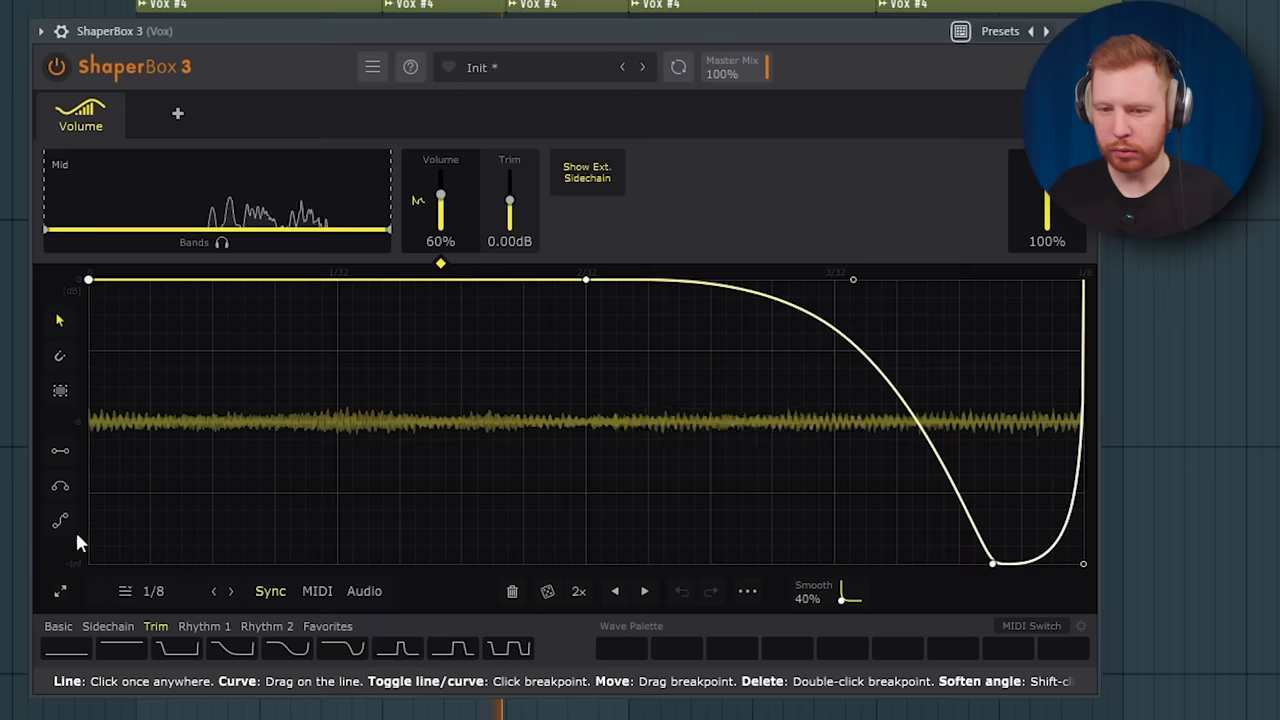
{"action": "left_click", "coordinate": [230, 591]}
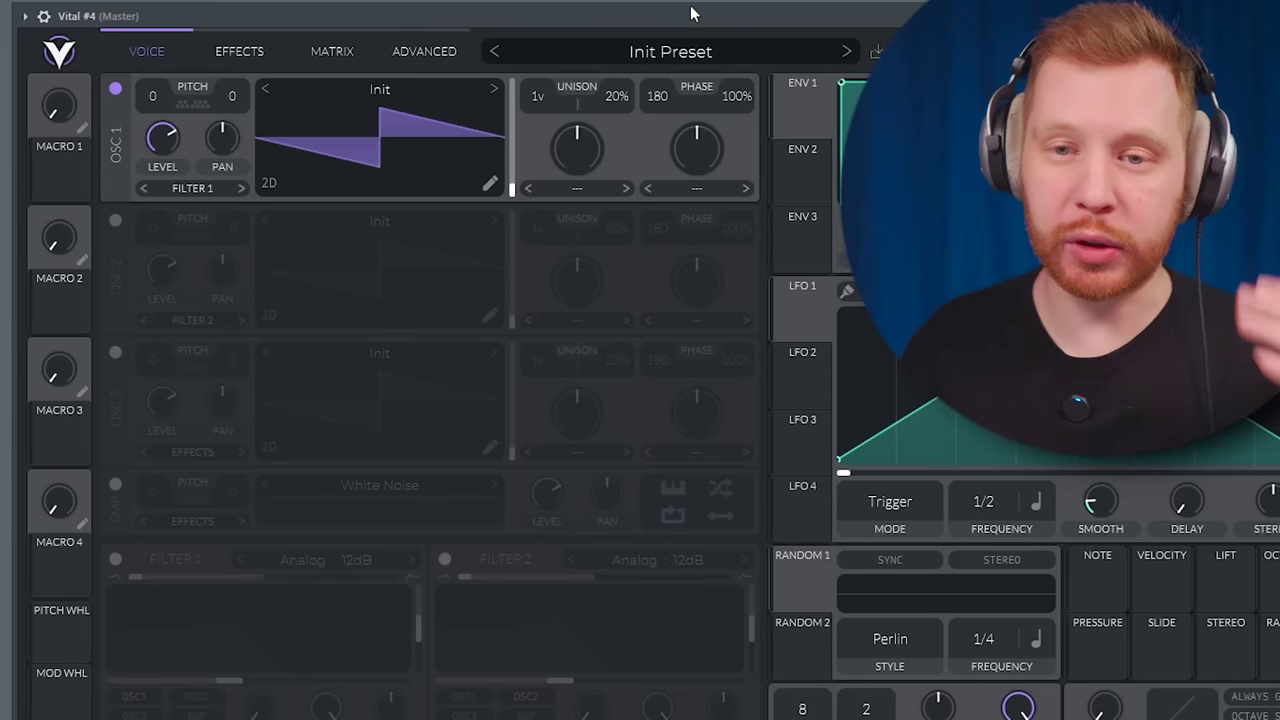
- Switch Vital's oscillator 1 to the Basic Shapes wavetable and move it to the saw shape
{"action": "left_click", "coordinate": [267, 89]}
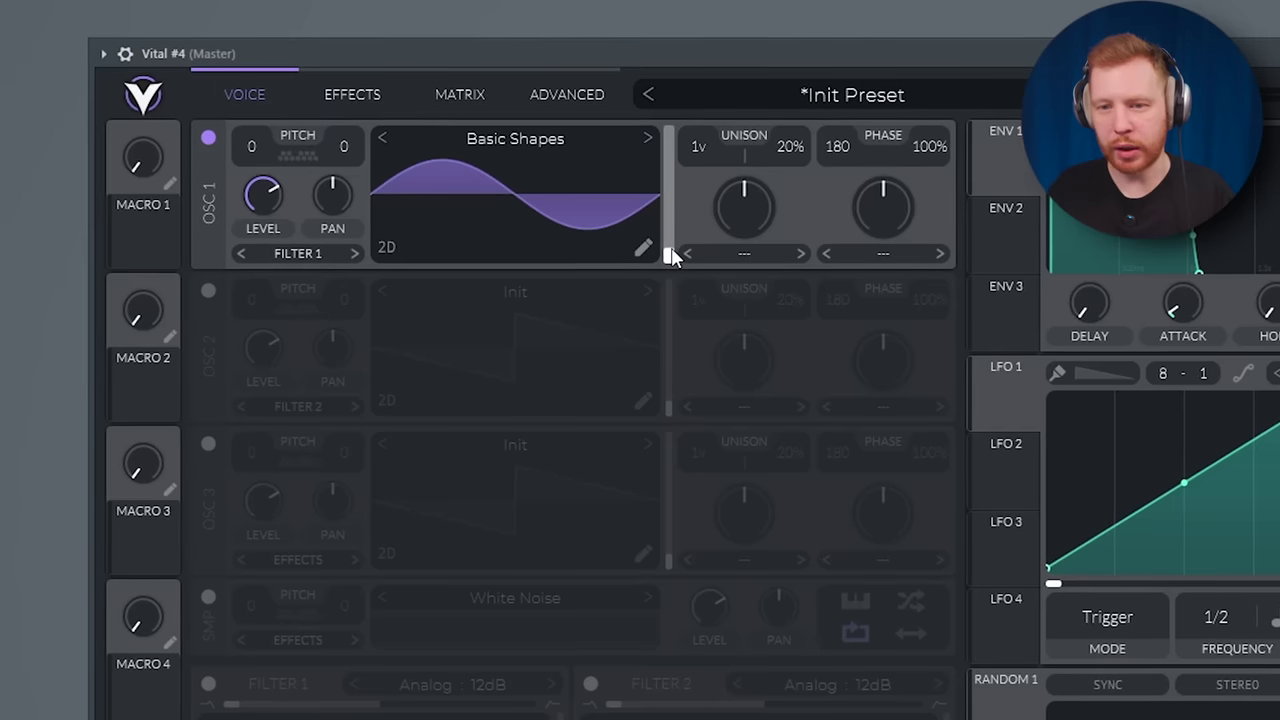
{"action": "left_click_drag", "start_coordinate": [677, 167], "coordinate": [681, 175]}
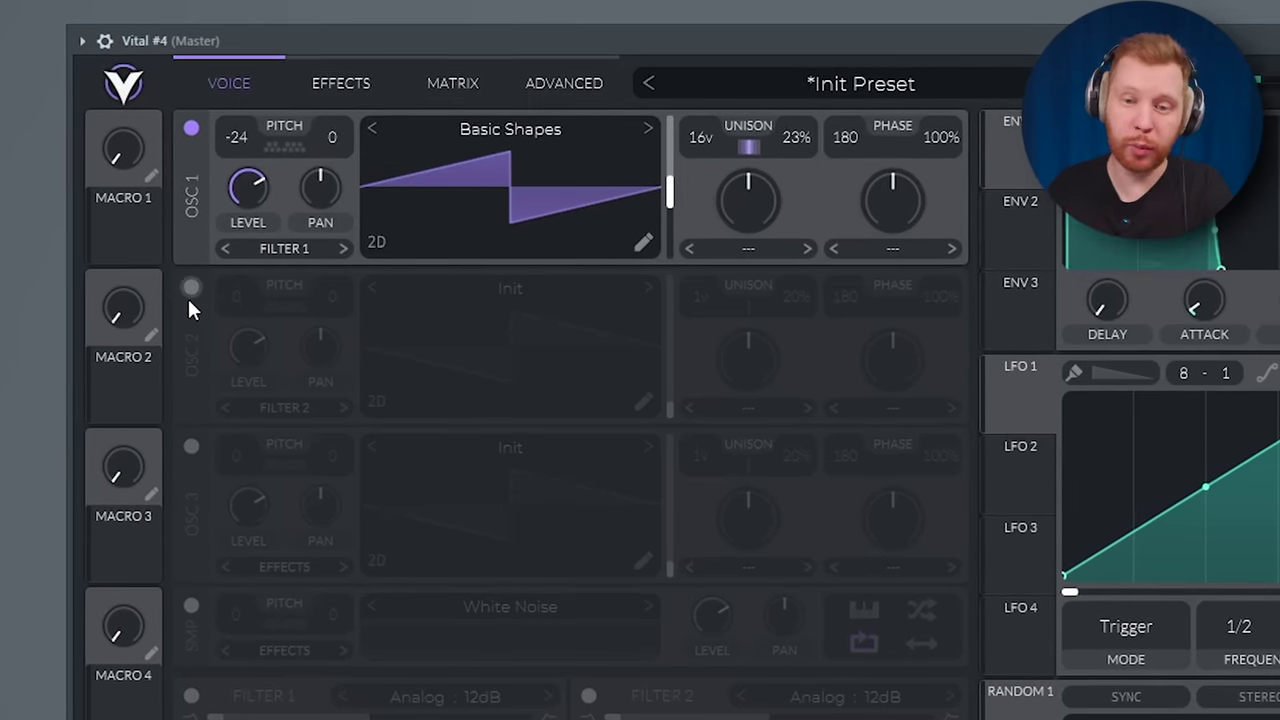
- Enable oscillator 2 in Vital with the Basic Shapes sine wave and transpose it to -24
{"action": "left_click", "coordinate": [190, 287]}
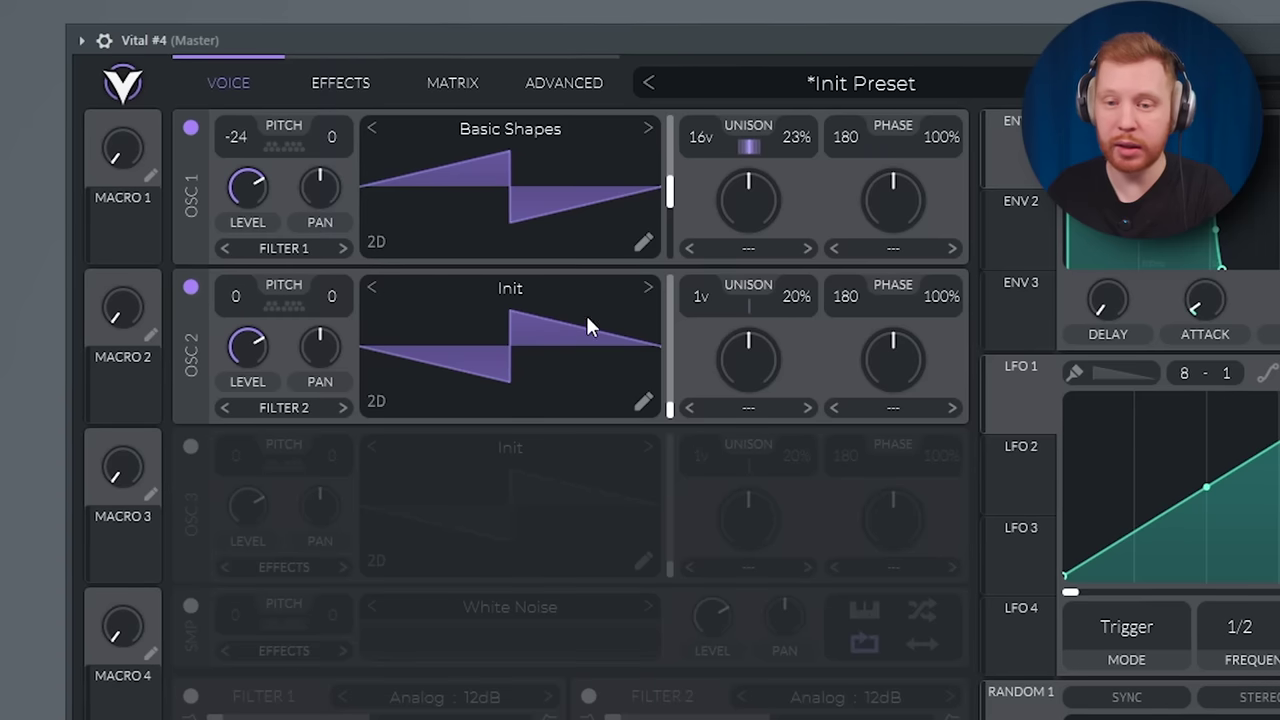
{"action": "left_click", "coordinate": [648, 288]}
{"action": "left_click_drag", "start_coordinate": [234, 295], "coordinate": [255, 460]}
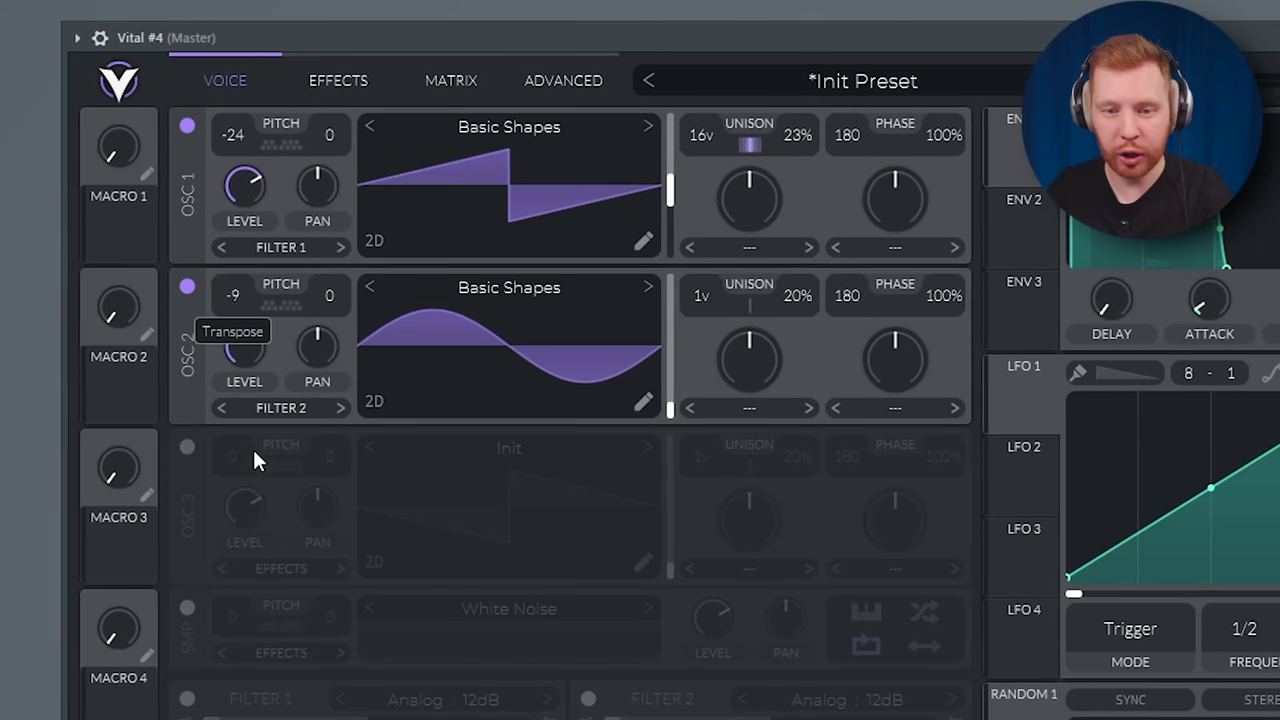
{"action": "left_click_drag", "start_coordinate": [258, 605], "coordinate": [266, 626]}
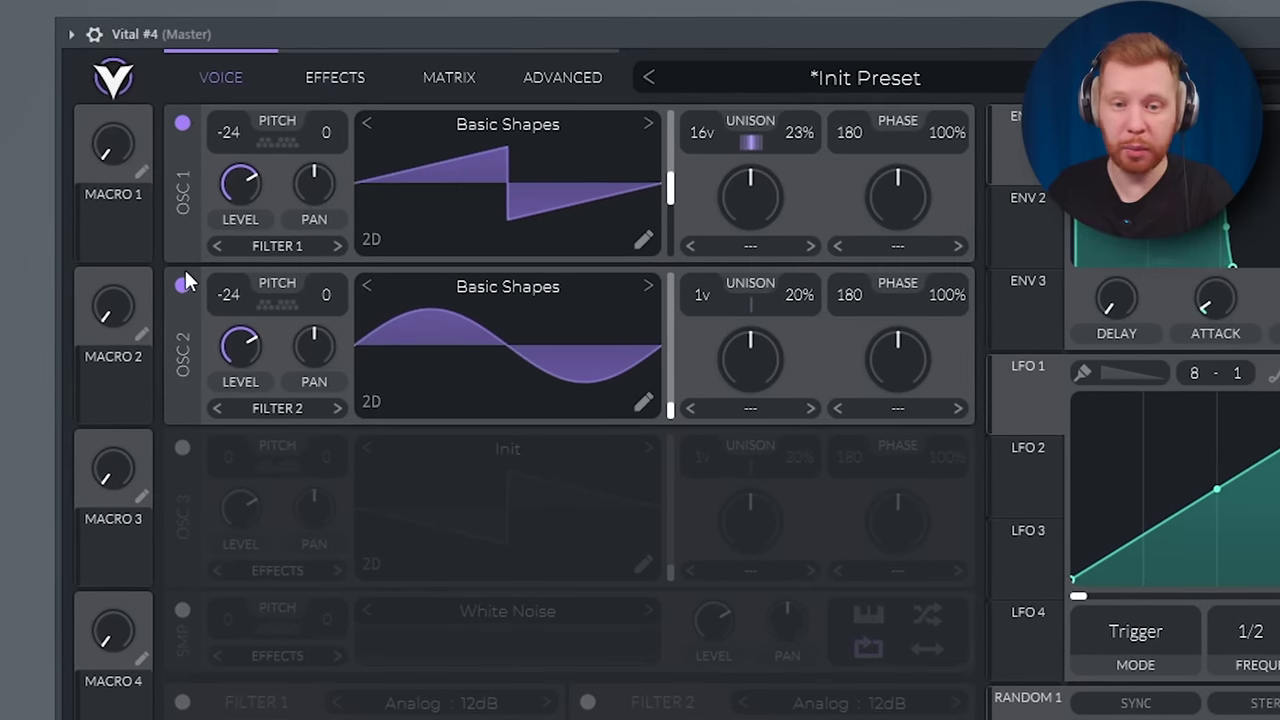
- Enable Vital's Soft Clip distortion effect and raise its drive slightly
{"action": "left_click", "coordinate": [338, 77]}
{"action": "left_click", "coordinate": [239, 410]}
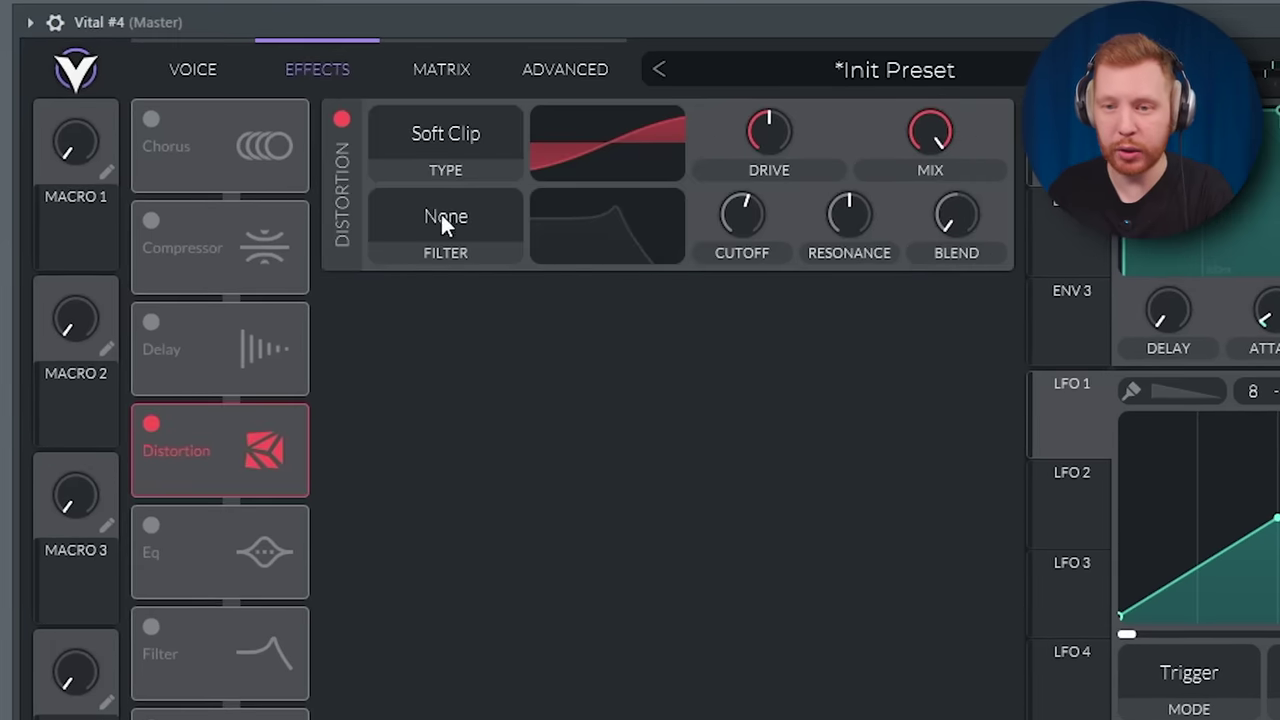
{"action": "left_click_drag", "start_coordinate": [761, 116], "coordinate": [763, 110]}
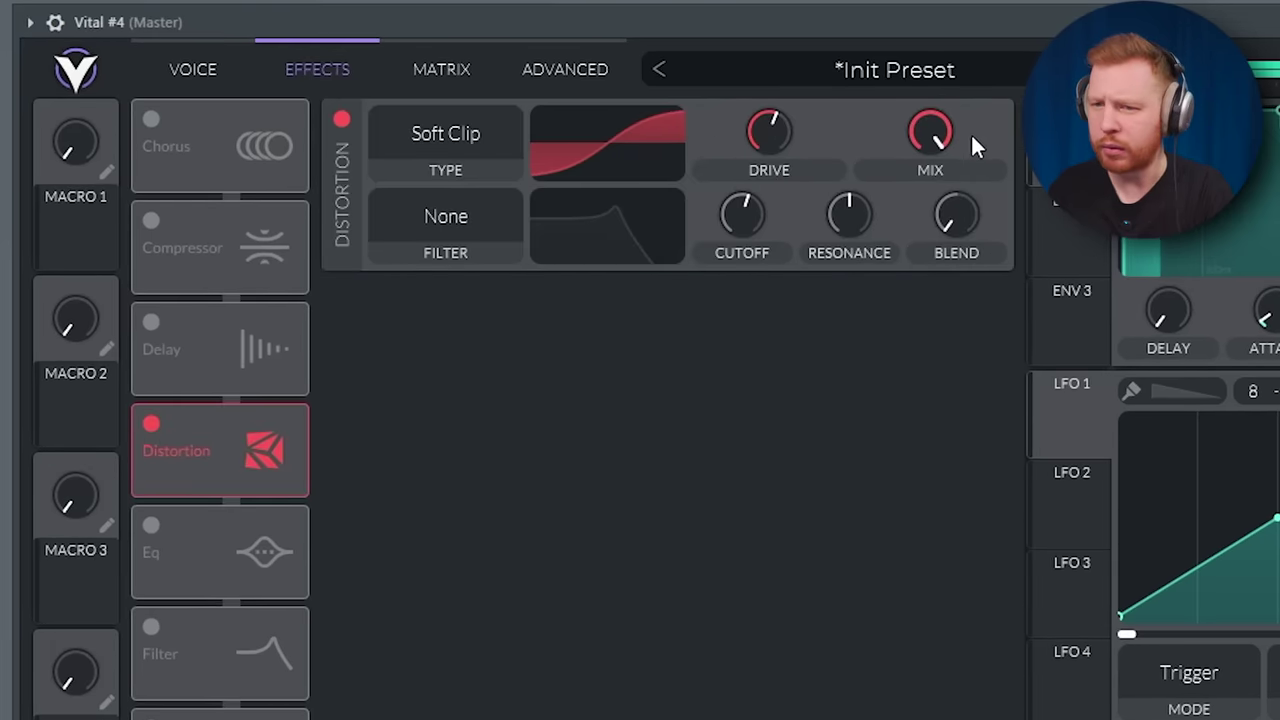
{"action": "left_click_drag", "start_coordinate": [957, 249], "coordinate": [957, 267]}
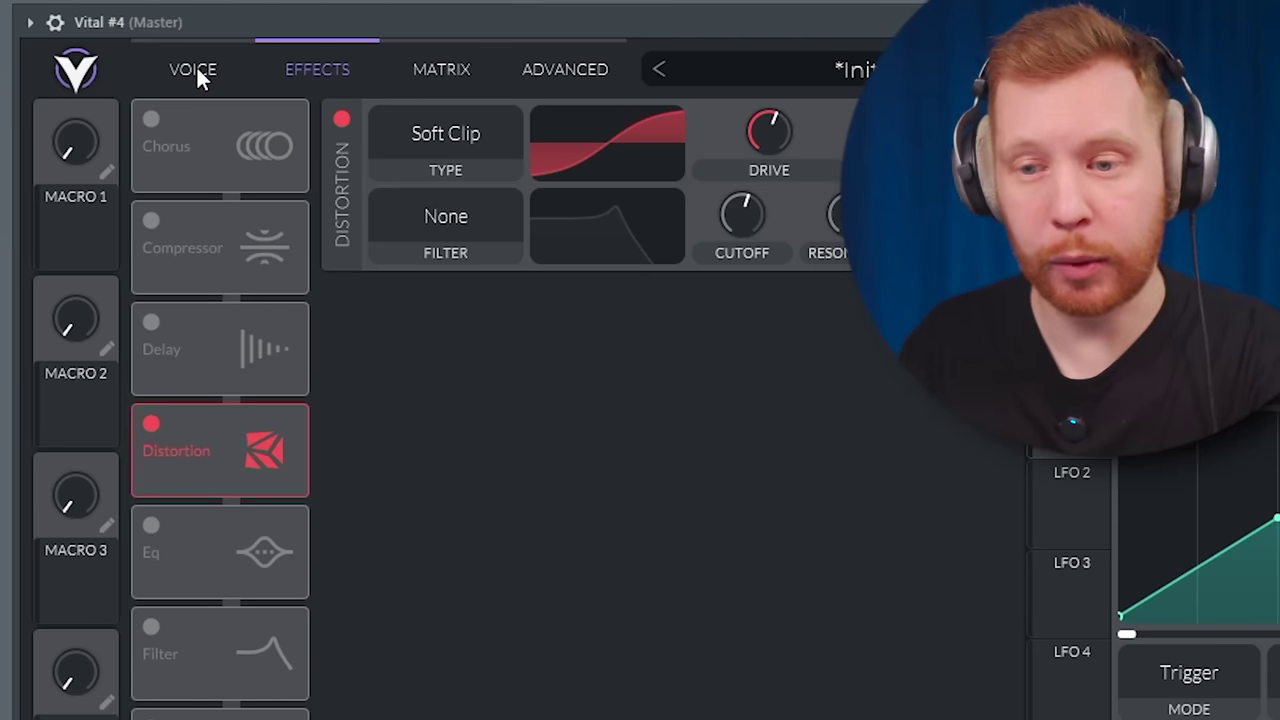
- Raise Vital's glide time and limit the polyphony to 1 voice
{"action": "left_click", "coordinate": [196, 66]}
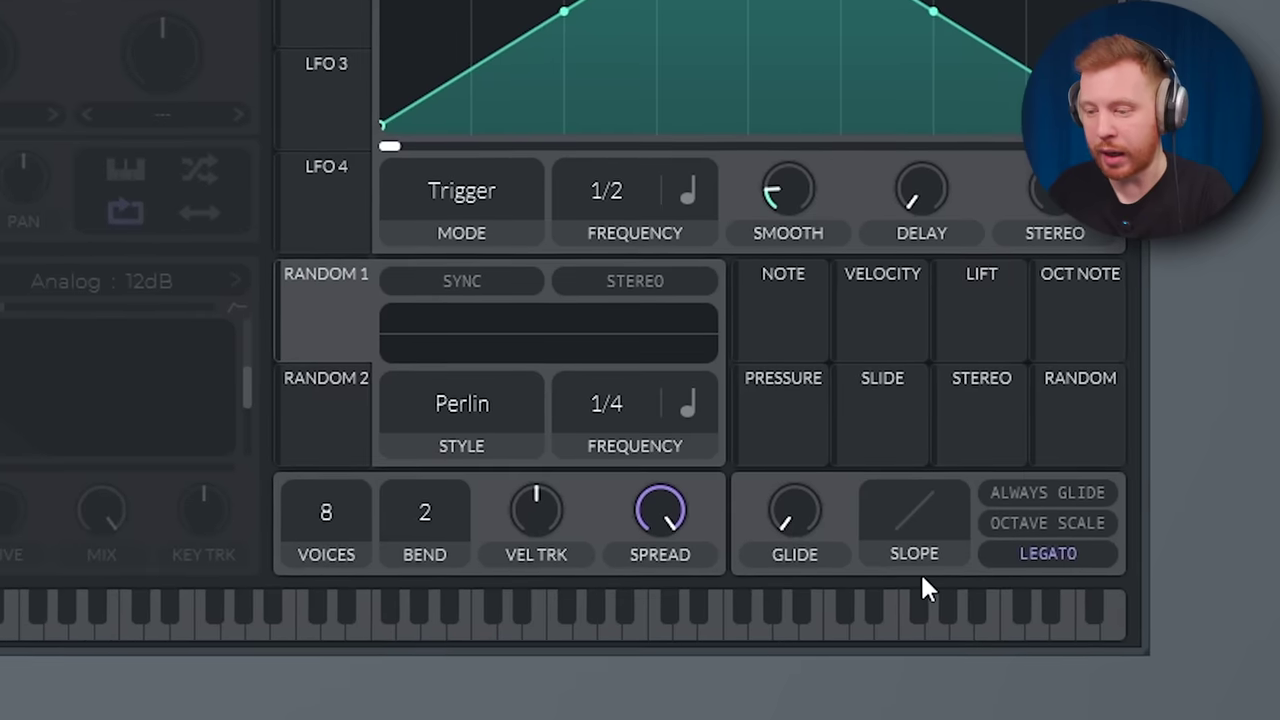
{"action": "left_click_drag", "start_coordinate": [795, 510], "coordinate": [823, 434]}
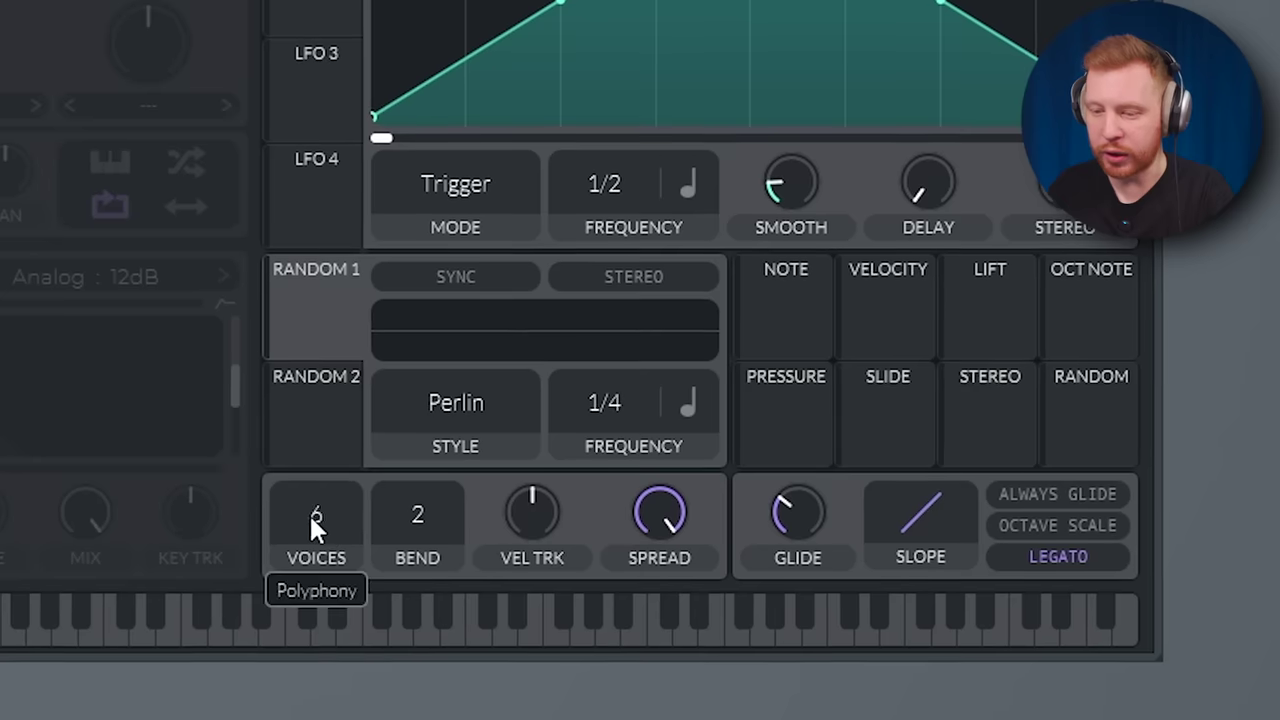
{"action": "scroll", "coordinate": [312, 514], "scroll_direction": "down", "scroll_amount": 7}
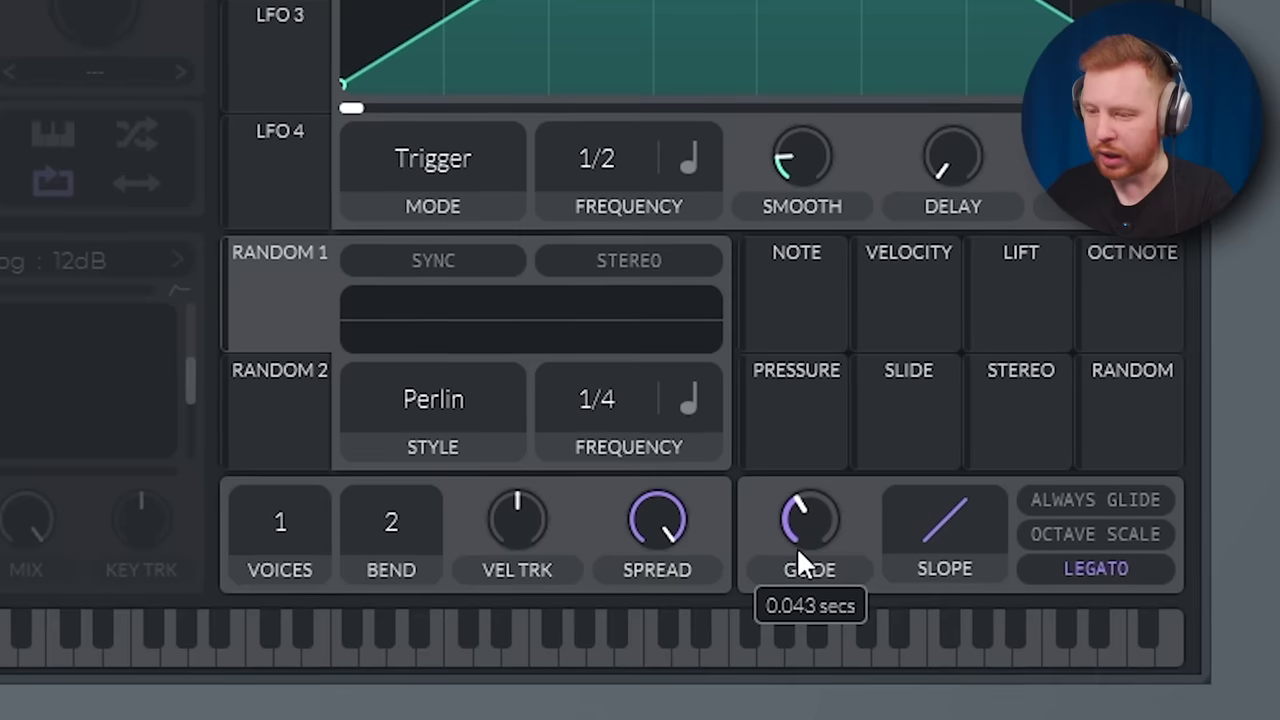
{"action": "left_click_drag", "start_coordinate": [802, 520], "coordinate": [817, 463]}
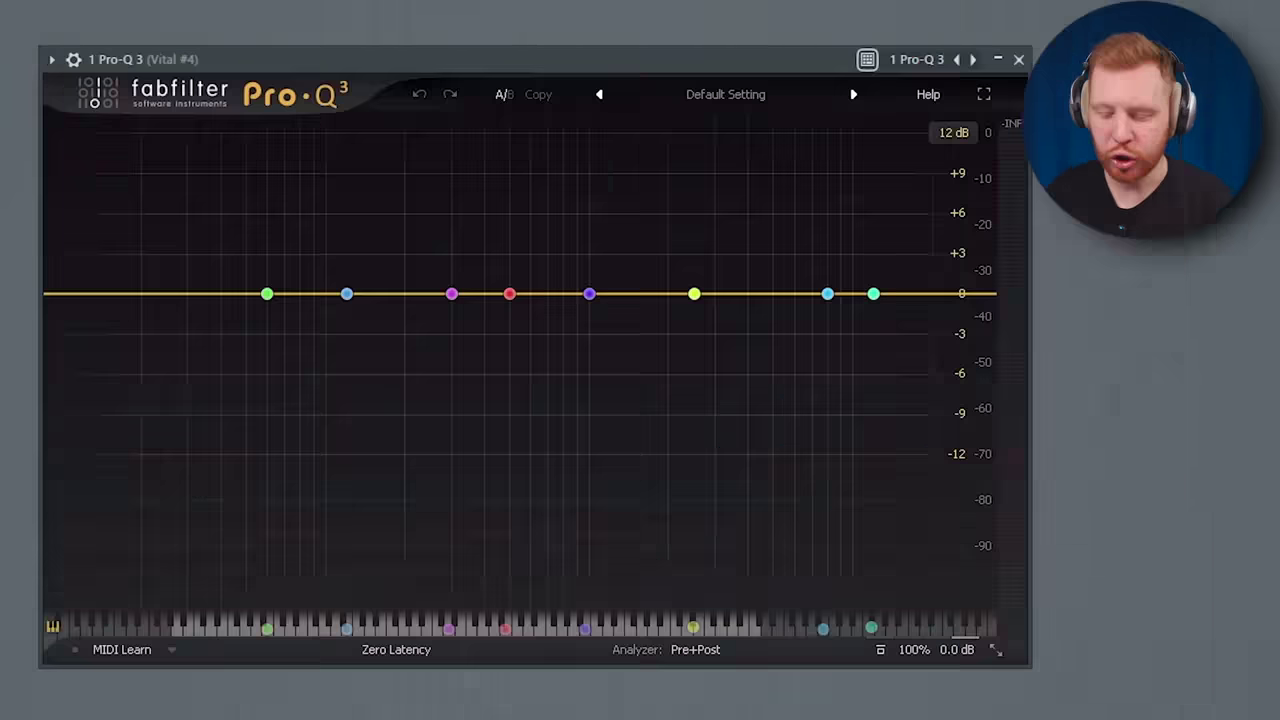
- In Pro-Q 3 on Vital #4, shift the highest band to a lower frequency and adjust that band's options
{"action": "mouse_move", "coordinate": [861, 300]}
{"action": "left_click_drag", "start_coordinate": [861, 300], "coordinate": [749, 314]}
{"action": "right_click", "coordinate": [725, 307]}
{"action": "left_click", "coordinate": [790, 372]}
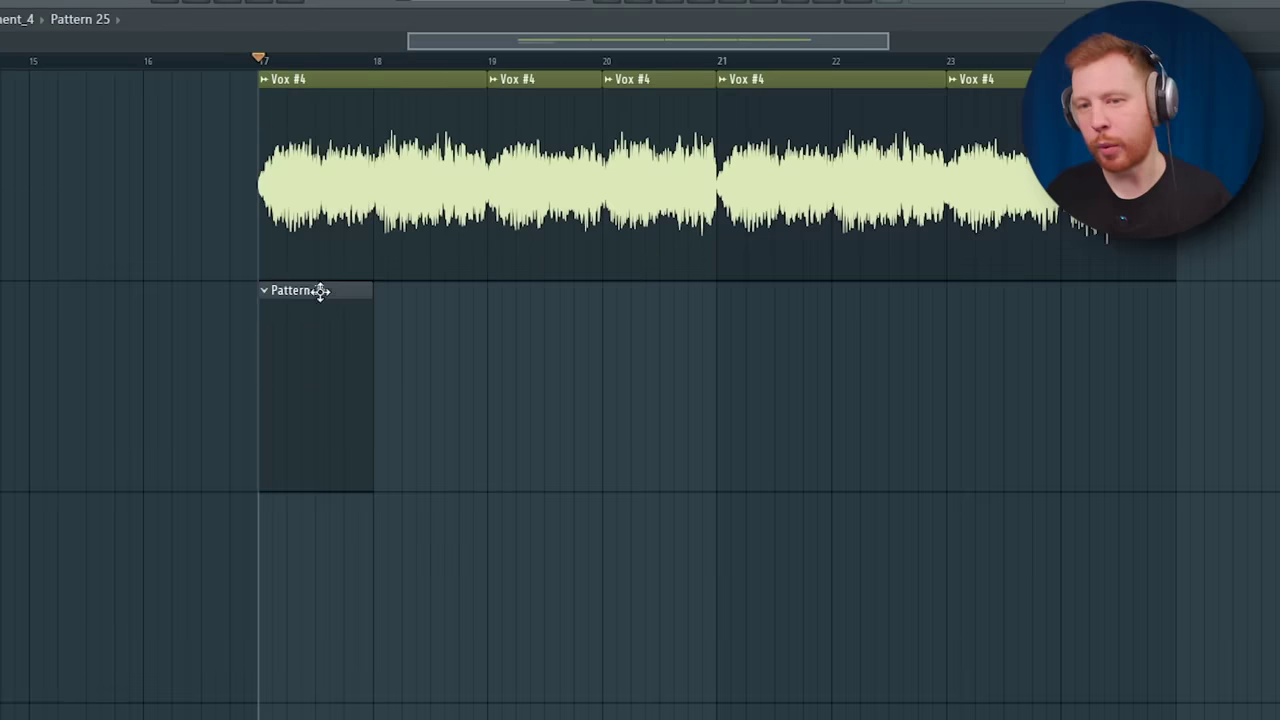
- Set the playlist time selection over the Vox #4 clips starting at bar 17 and play back the section
{"action": "key", "text": "ctrl+a"}
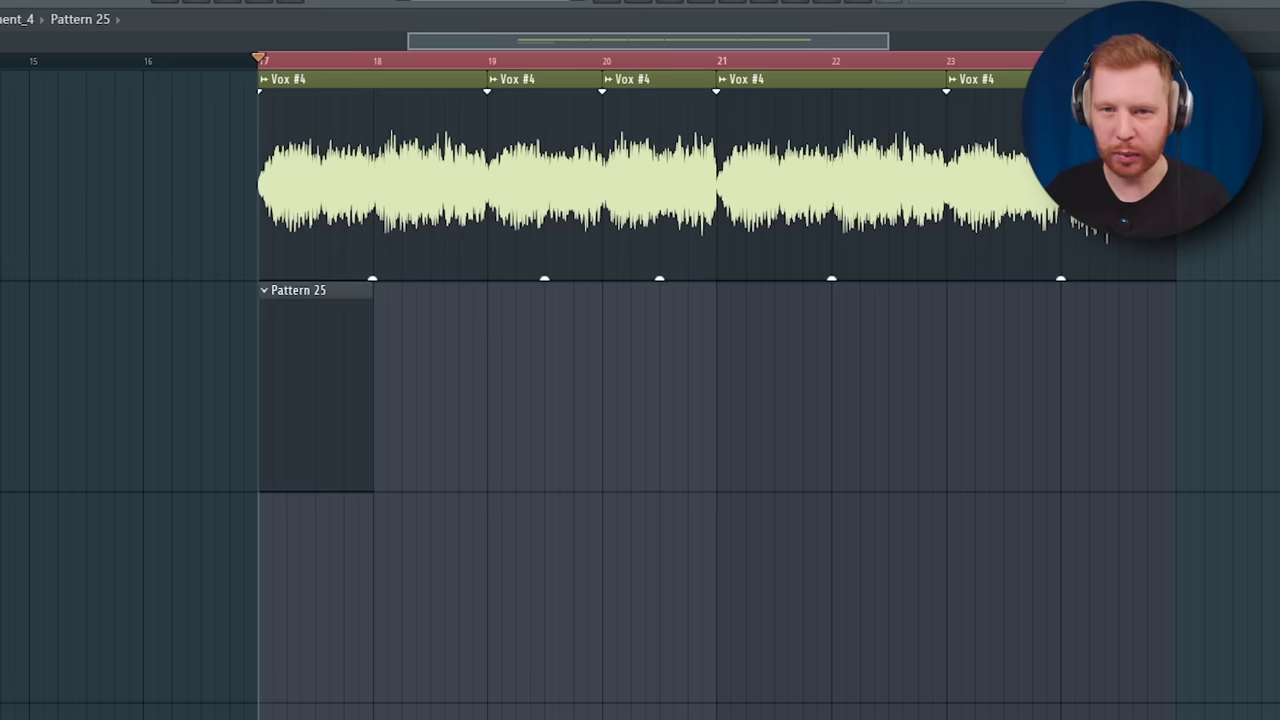
{"action": "key", "text": "space"}
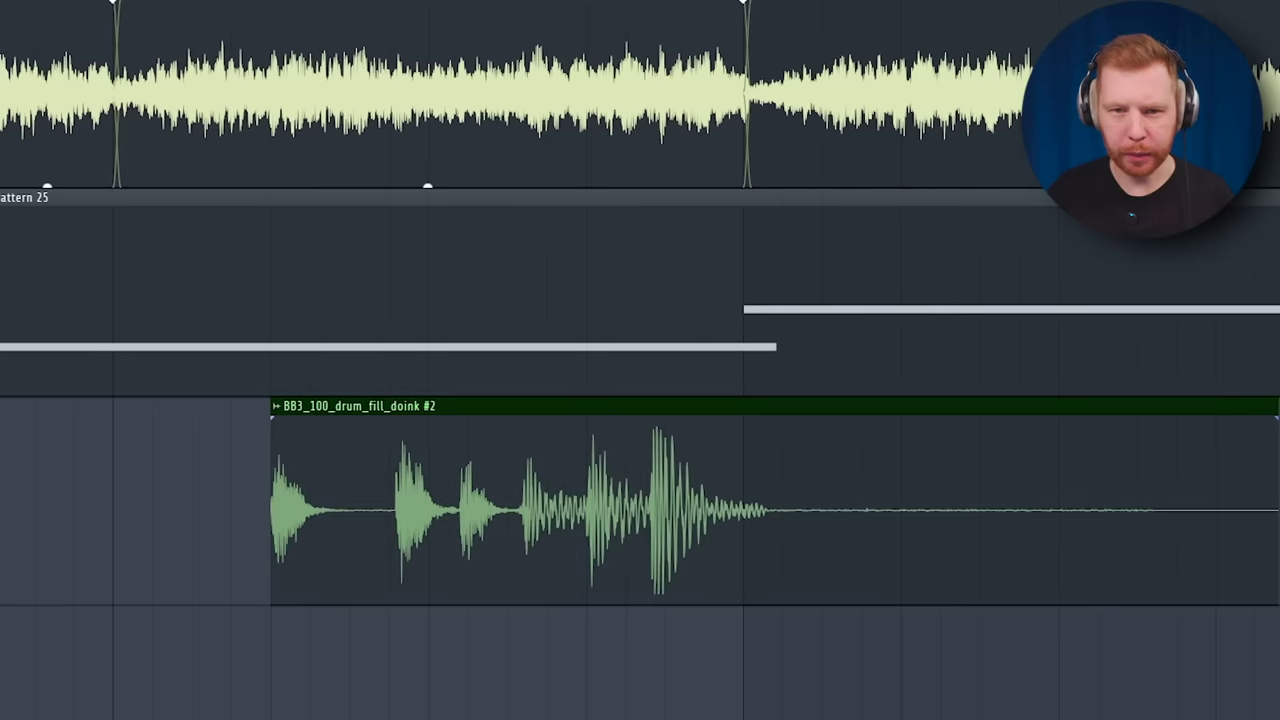
{"action": "key", "text": "space"}
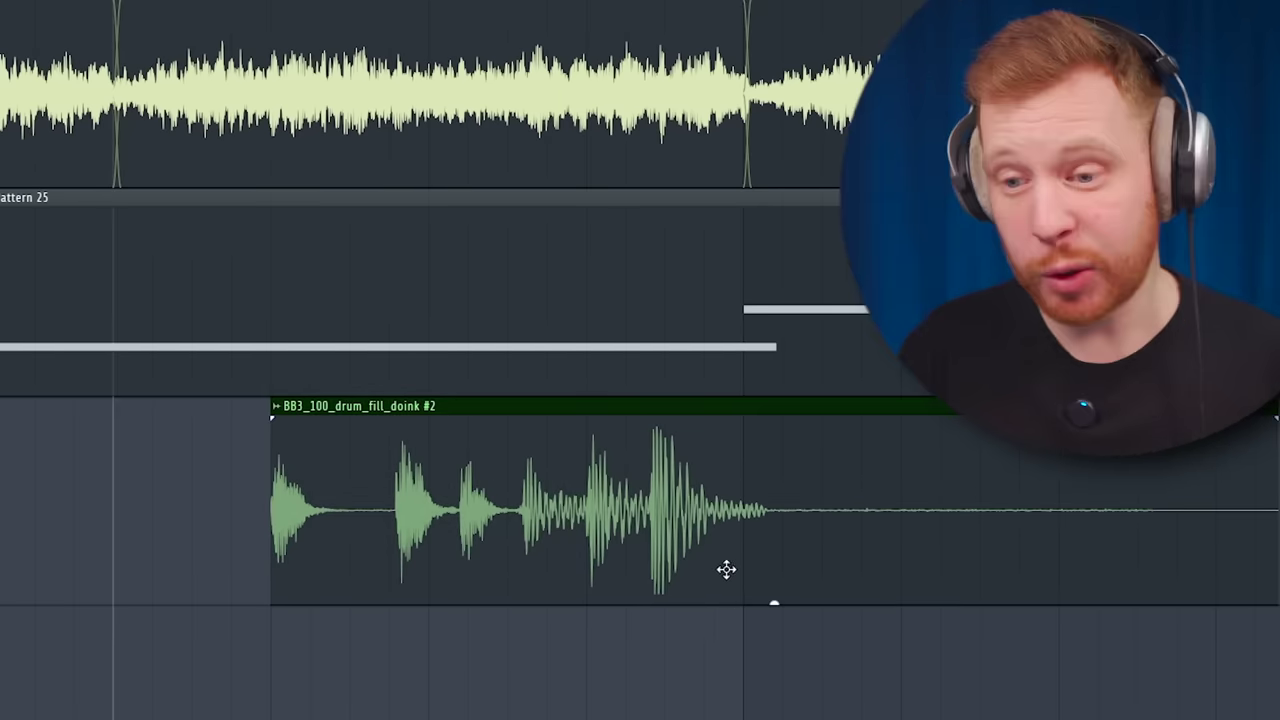
- Move the BB3_100_drum_fill_doink #2 clip later so its last hit lands on the bar line, and slice the clip there
{"action": "left_click_drag", "start_coordinate": [726, 569], "coordinate": [818, 563]}
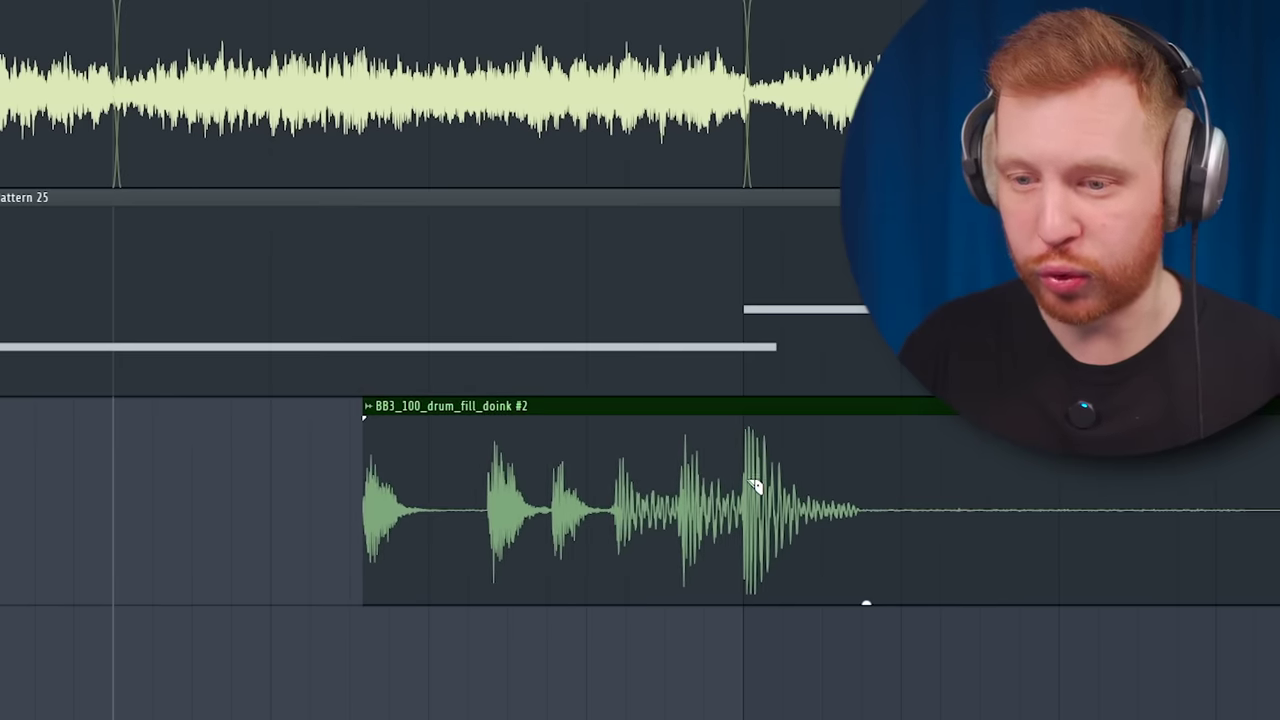
{"action": "middle_click", "coordinate": [565, 663]}
{"action": "left_click", "coordinate": [594, 542]}
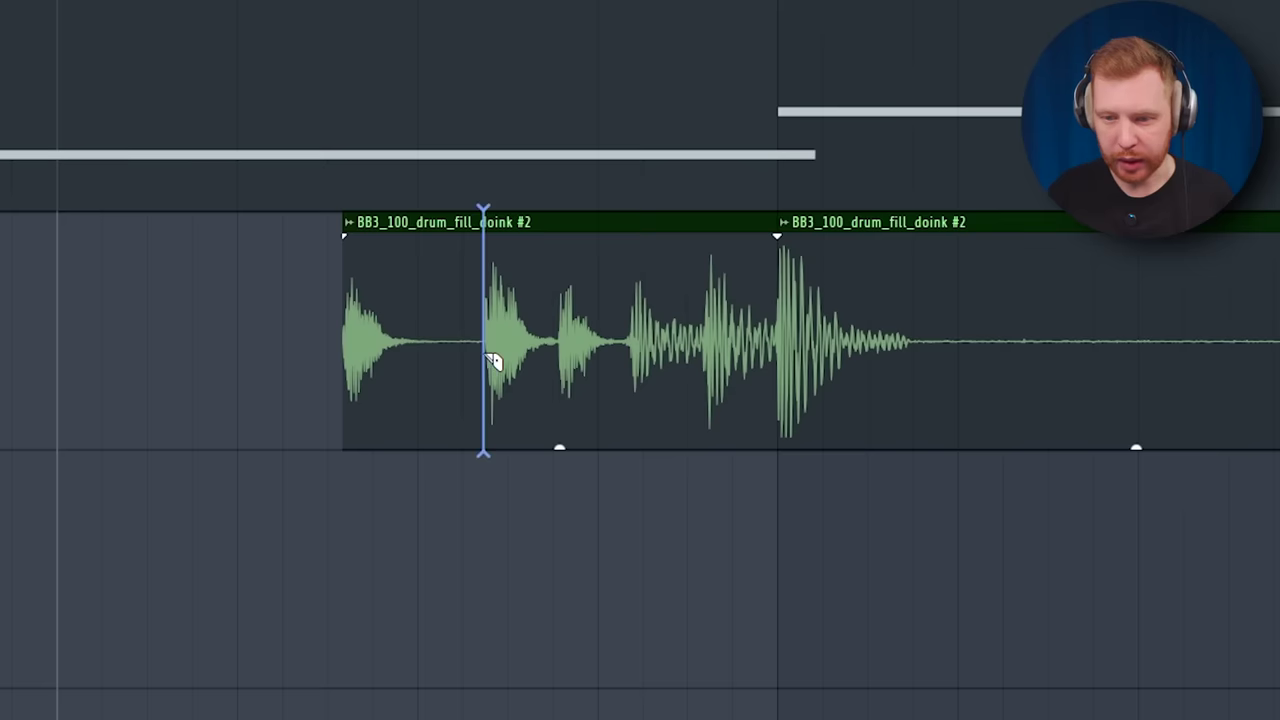
- Slice the drum fill clip at its second hit and move the middle slice up against the last hit at the bar line
{"action": "left_click", "coordinate": [491, 525]}
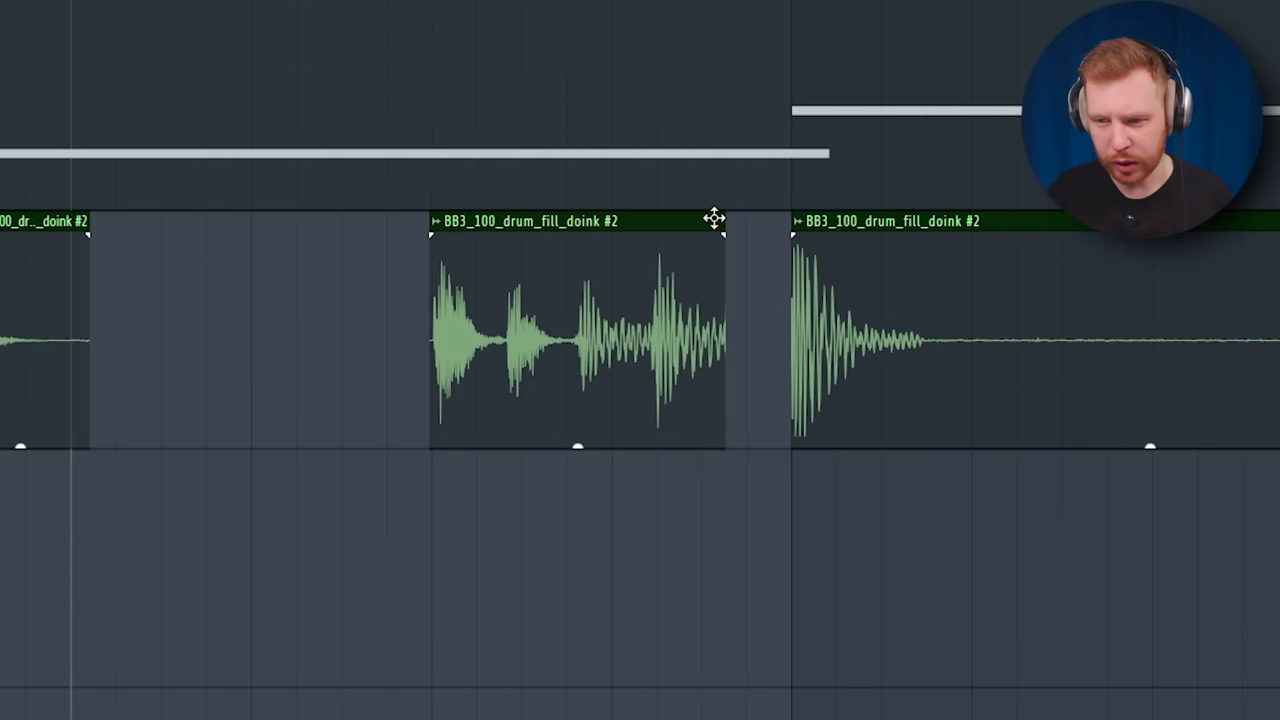
{"action": "left_click_drag", "start_coordinate": [722, 220], "coordinate": [785, 229]}
{"action": "key", "text": "space"}
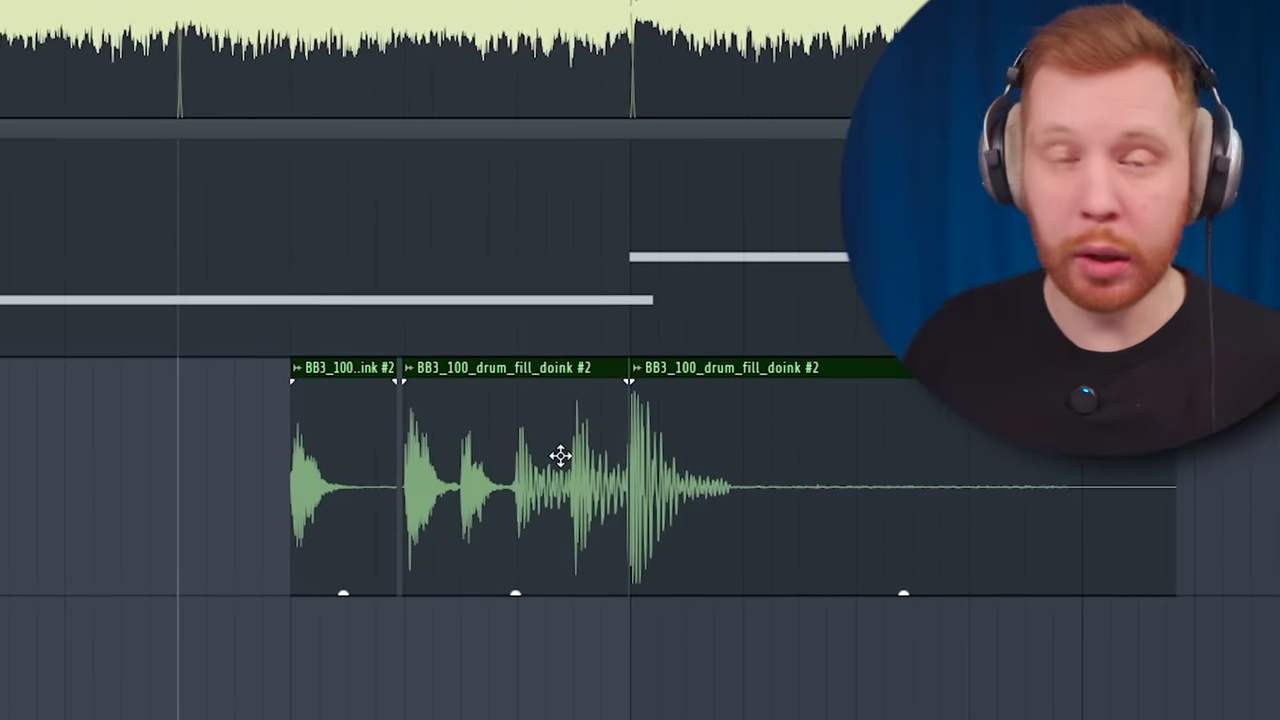
{"action": "double_click", "coordinate": [557, 452]}
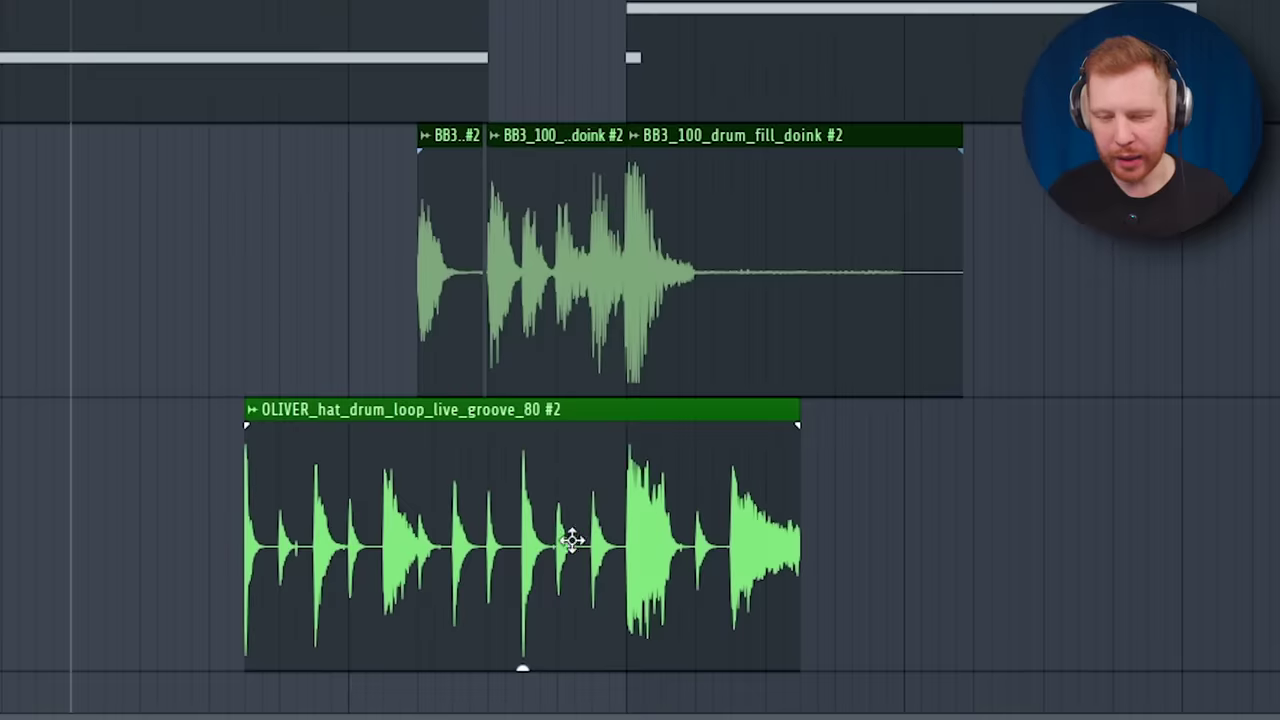
- Move the OLIVER_hat_drum_loop_live_groove_80 #2 clip to the start of the vocal section and stretch it to double its length
{"action": "left_click_drag", "start_coordinate": [571, 537], "coordinate": [323, 623]}
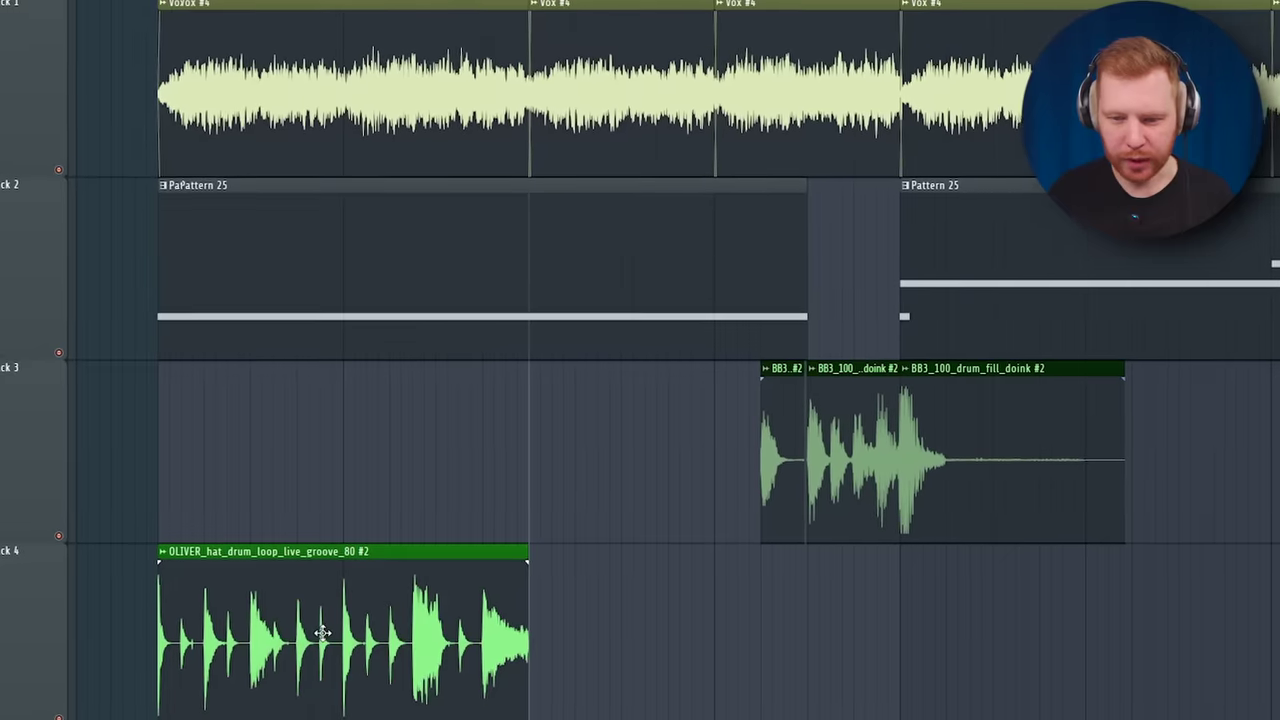
{"action": "scroll", "coordinate": [389, 476], "scroll_direction": "down", "scroll_amount": 3}
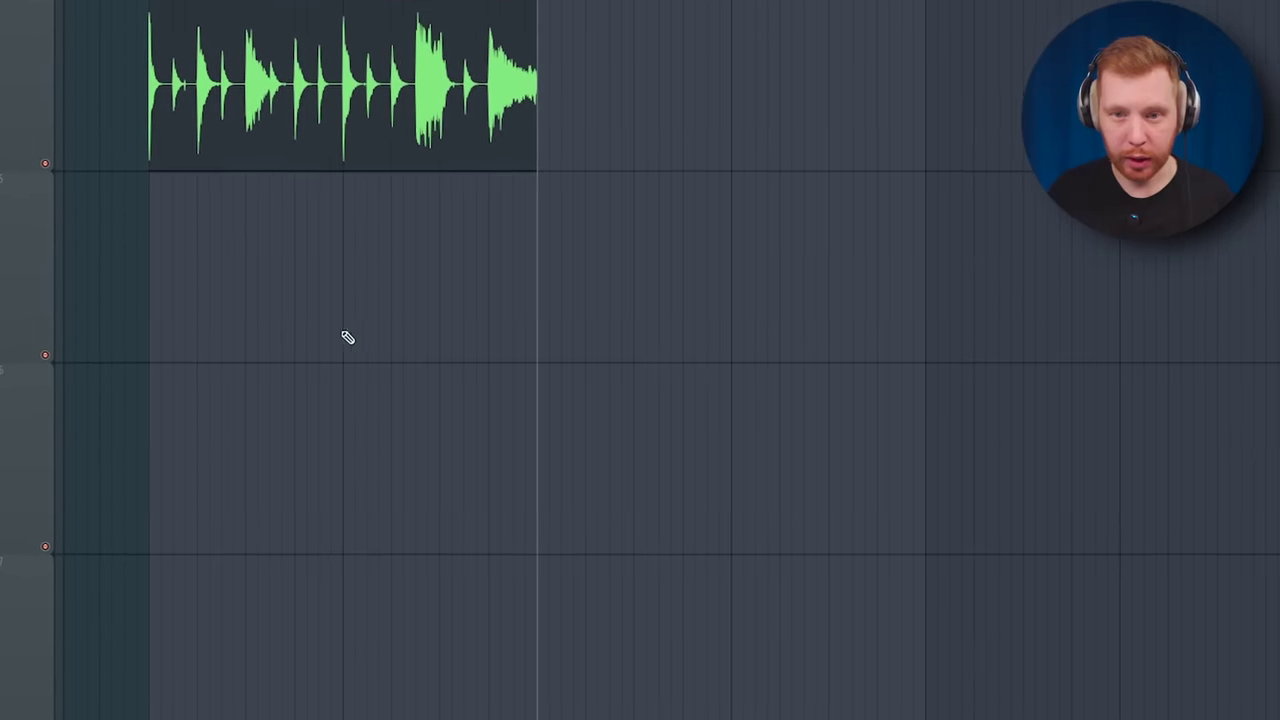
{"action": "scroll", "coordinate": [349, 335], "scroll_direction": "up", "scroll_amount": 1}
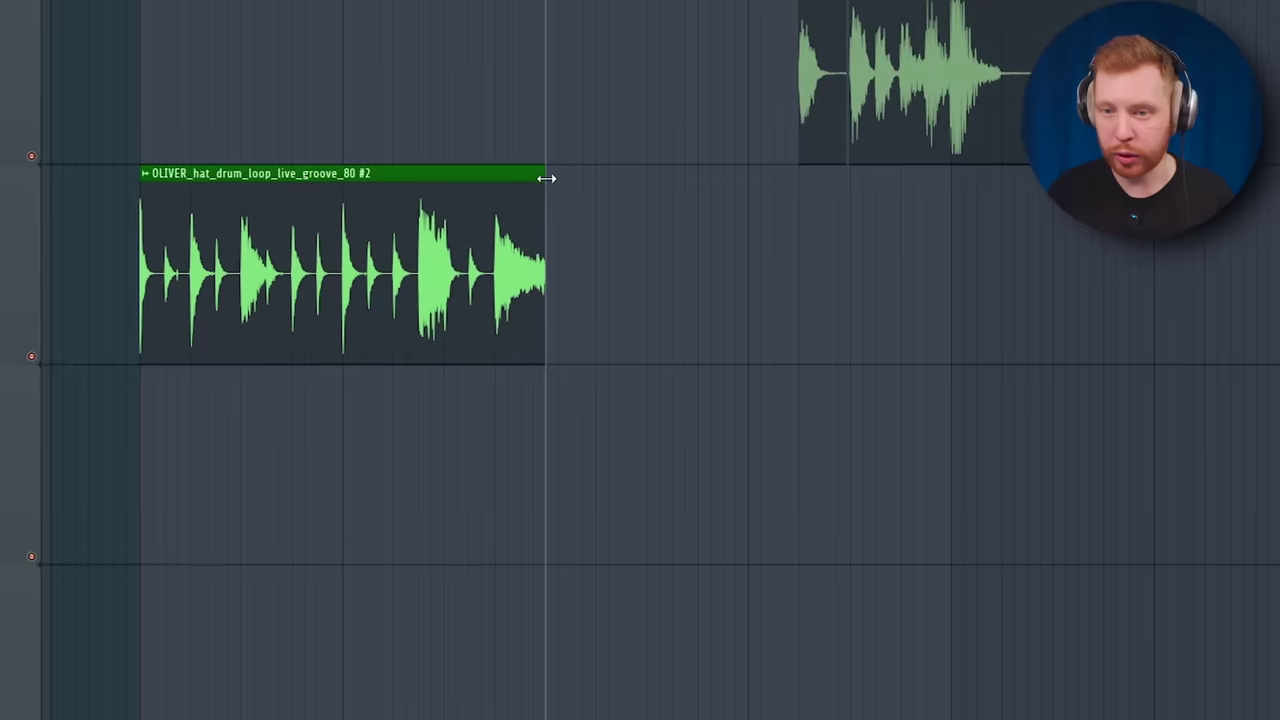
{"action": "left_click_drag", "start_coordinate": [546, 178], "coordinate": [950, 211]}
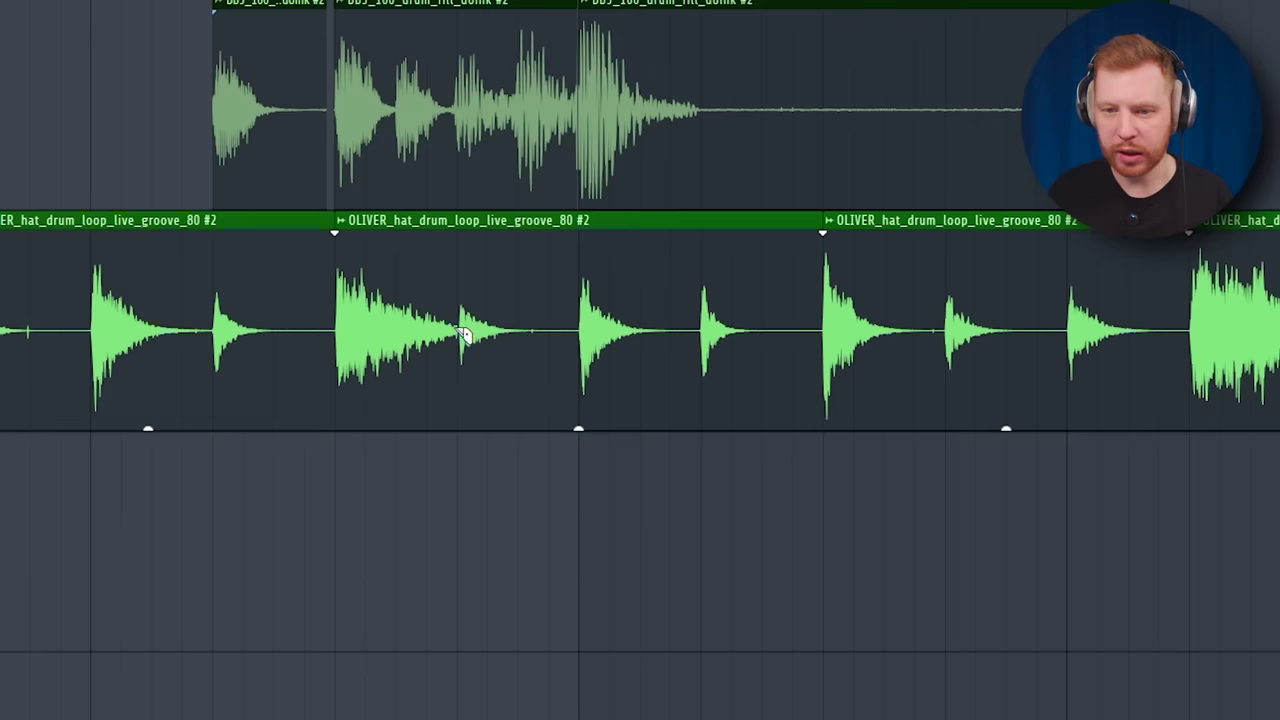
- Slice the OLIVER hat loop at the hits around the drum fill and delete the unneeded slices
{"action": "left_click", "coordinate": [463, 333]}
{"action": "right_click", "coordinate": [581, 528]}
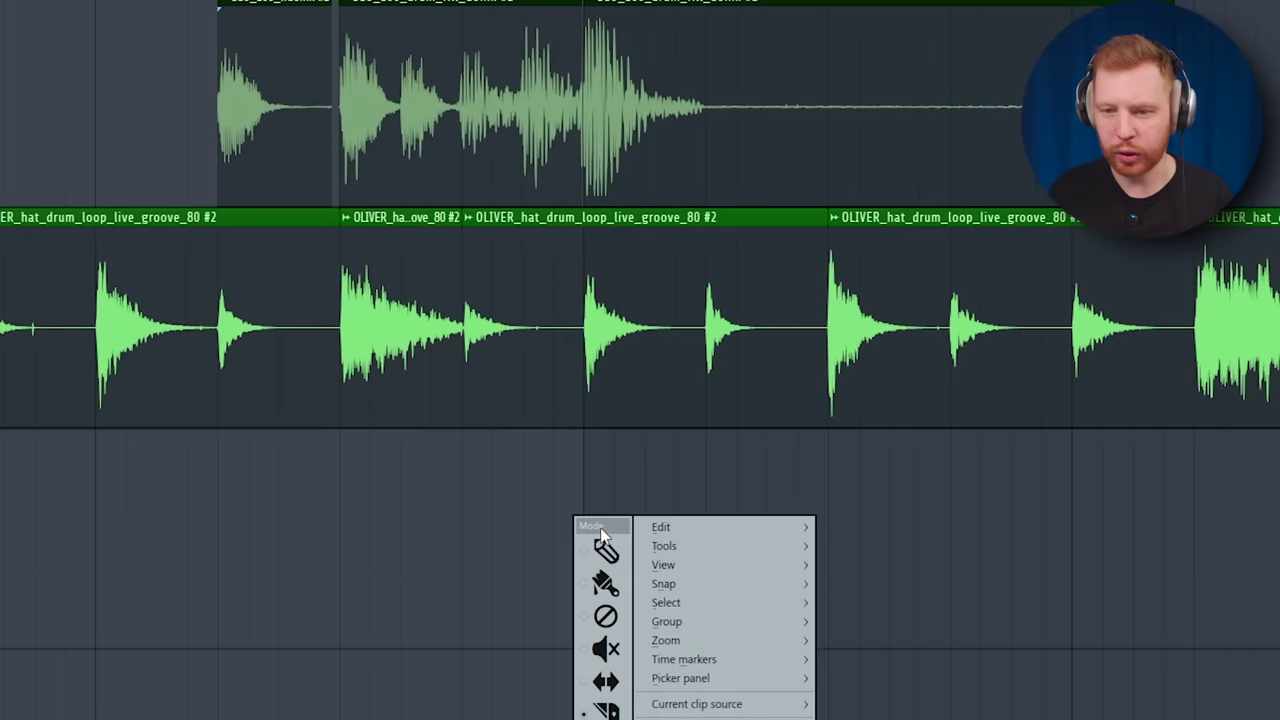
{"action": "left_click", "coordinate": [604, 546]}
{"action": "right_click", "coordinate": [609, 389]}
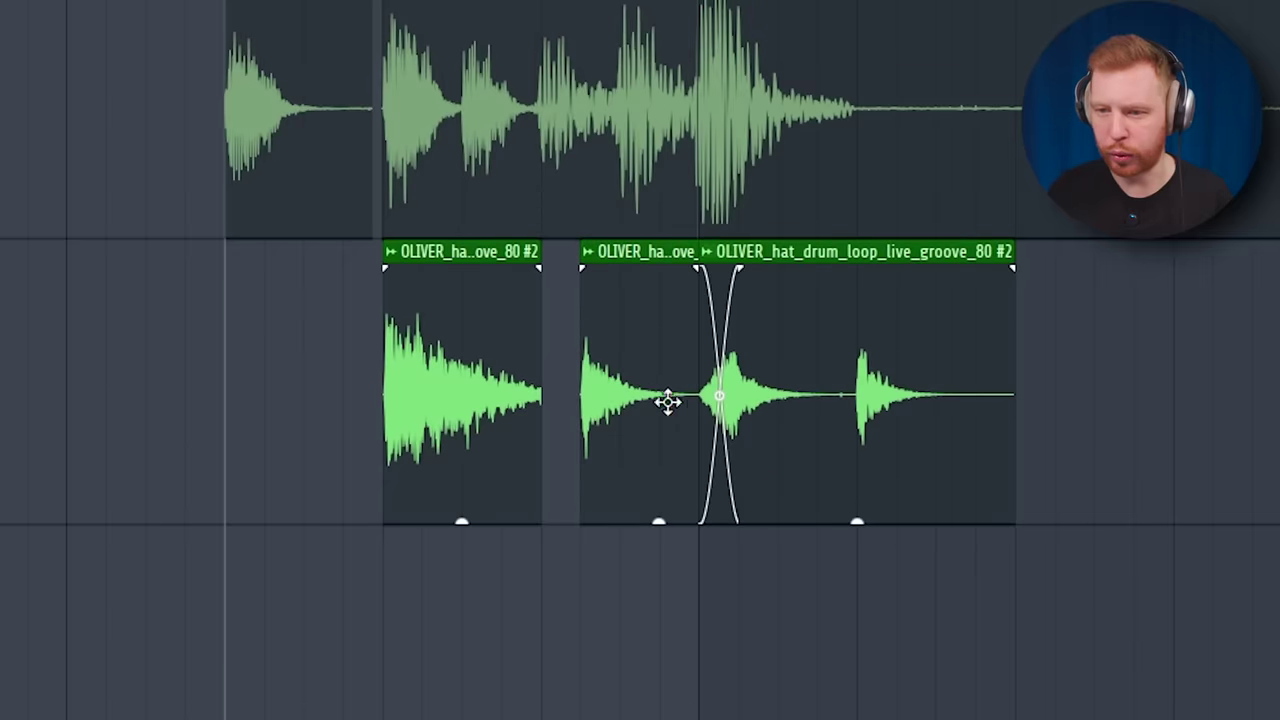
- Offset the stereo delay in the OLIVER hat loop's precomputed effects and play back the fill
{"action": "double_click", "coordinate": [668, 401]}
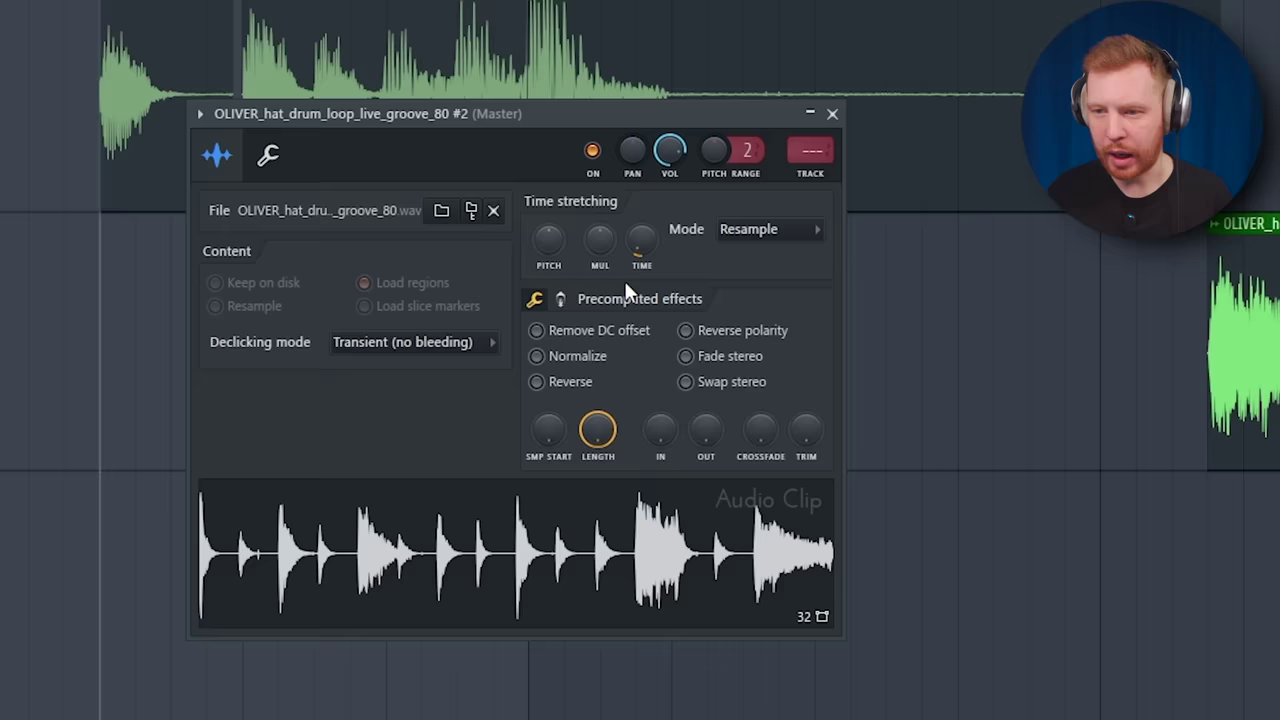
{"action": "left_click", "coordinate": [561, 297]}
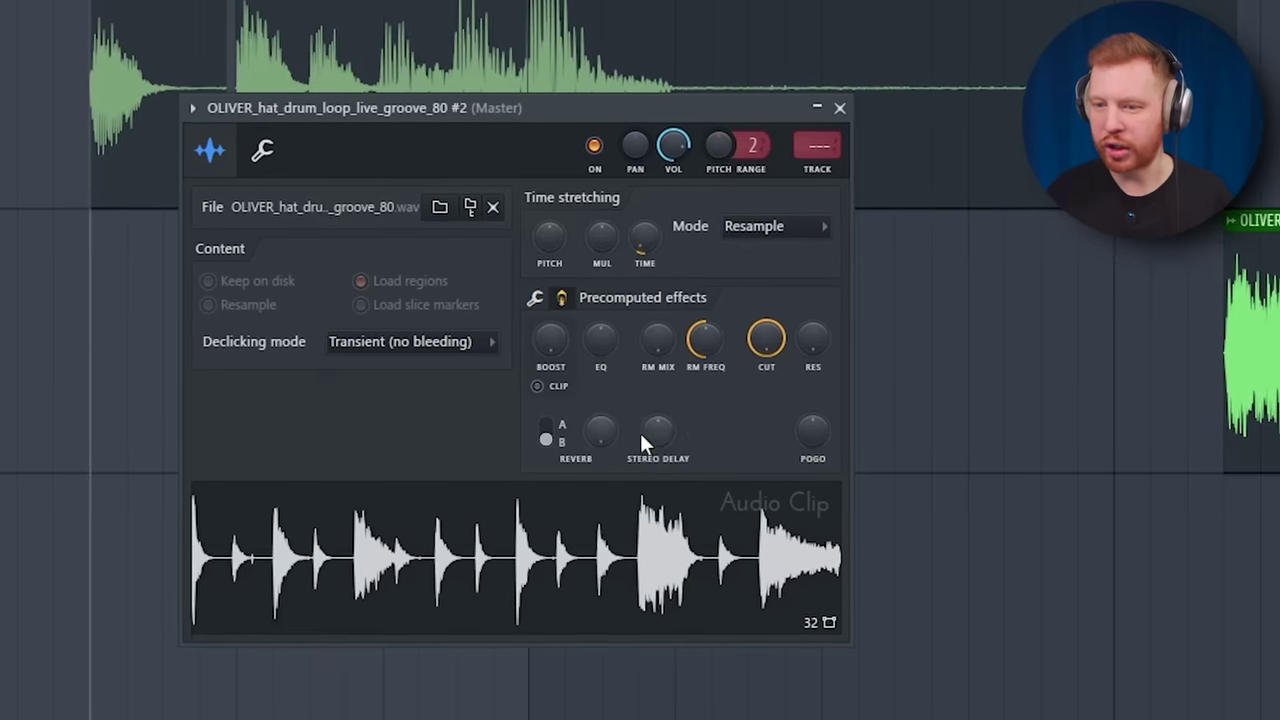
{"action": "left_click_drag", "start_coordinate": [652, 434], "coordinate": [652, 530]}
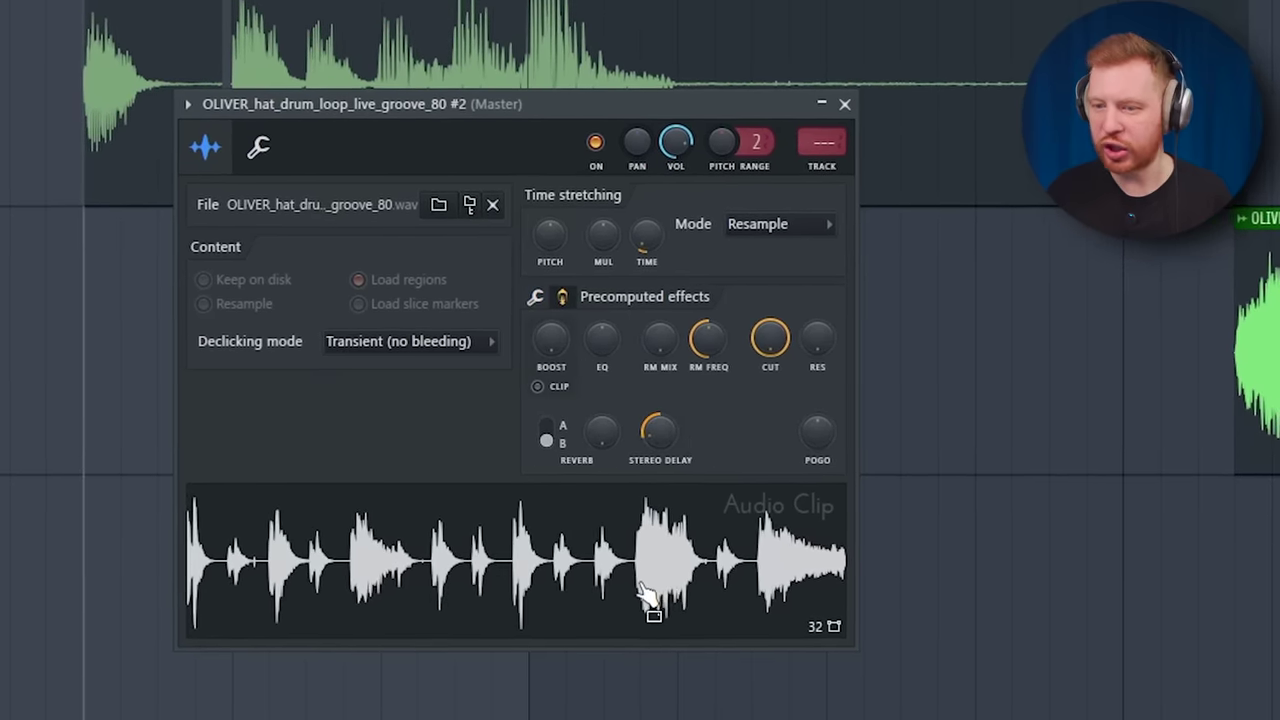
{"action": "key", "text": "Escape"}
{"action": "key", "text": "space"}
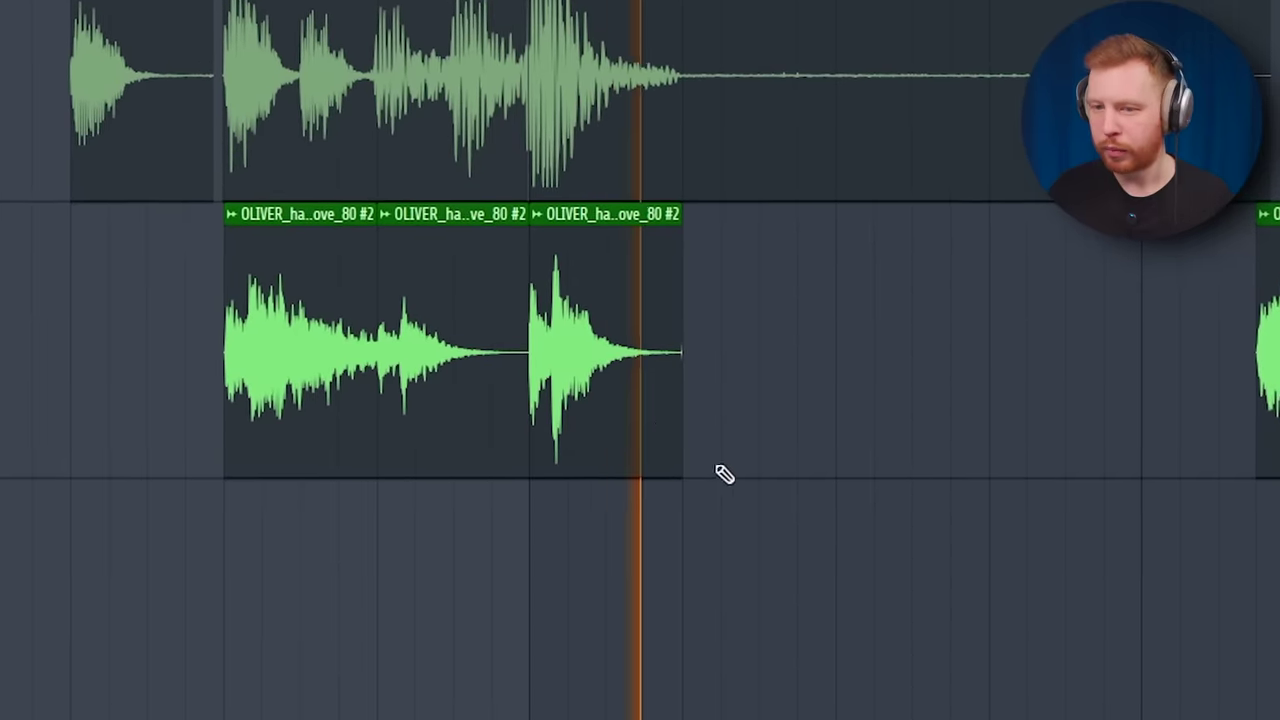
{"action": "key", "text": "space"}
- Lower the middle OLIVER hat slice to -6.5 dB and delete the leftover tail of the drum fill clip
{"action": "double_click", "coordinate": [298, 268]}
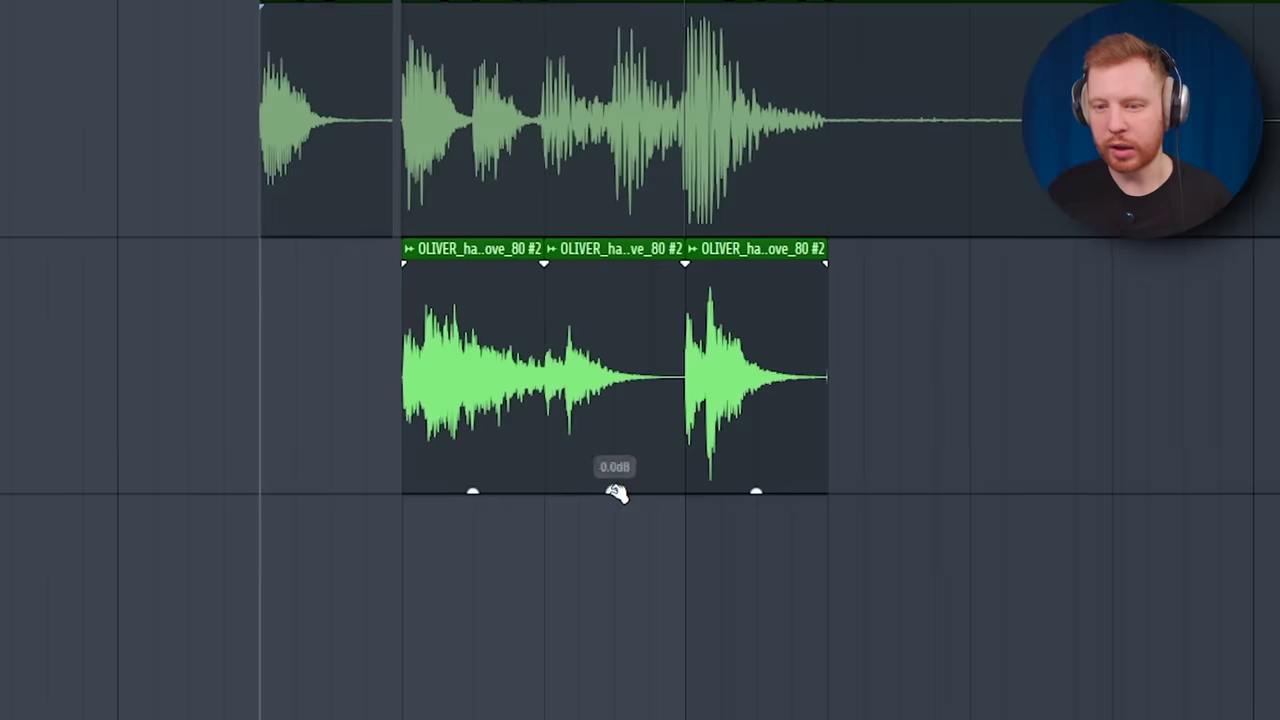
{"action": "left_click_drag", "start_coordinate": [615, 491], "coordinate": [617, 549]}
{"action": "key", "text": "space"}
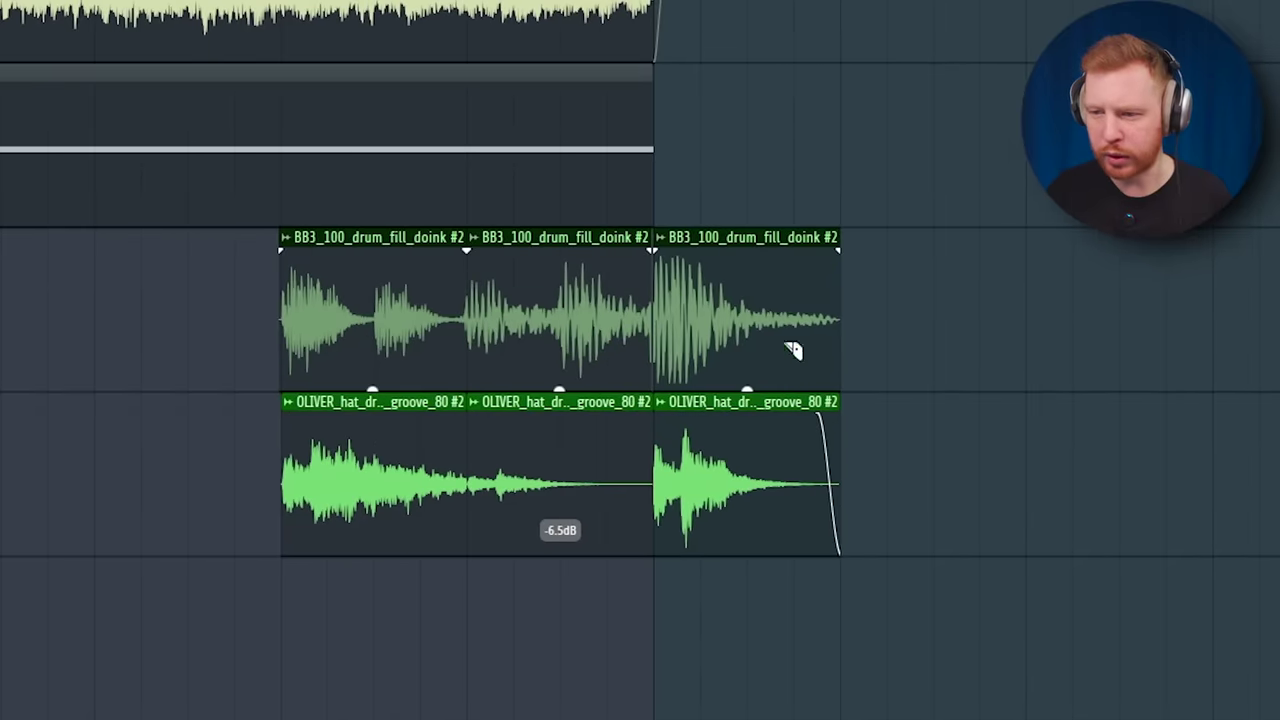
{"action": "right_click", "coordinate": [980, 334]}
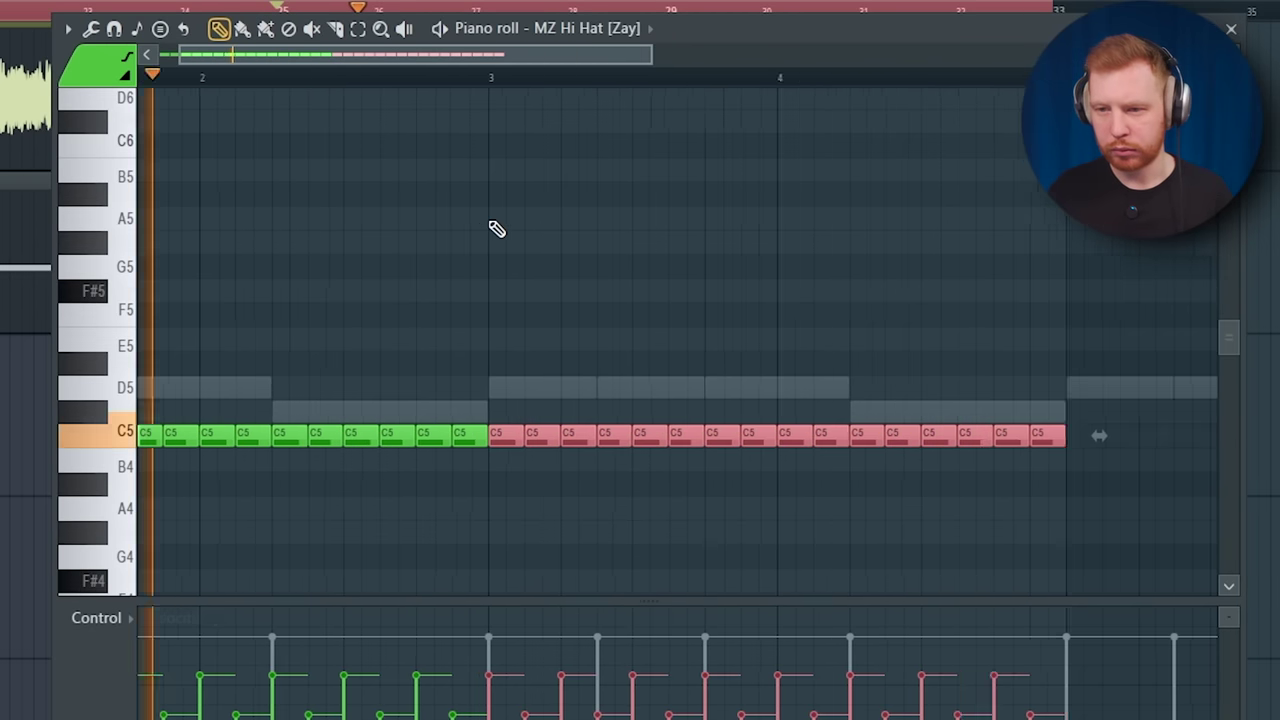
- Duplicate the G#4 notes until they fill the eight-bar drum pattern and play it back with the snare
{"action": "scroll", "coordinate": [494, 226], "scroll_direction": "down", "scroll_amount": 3}
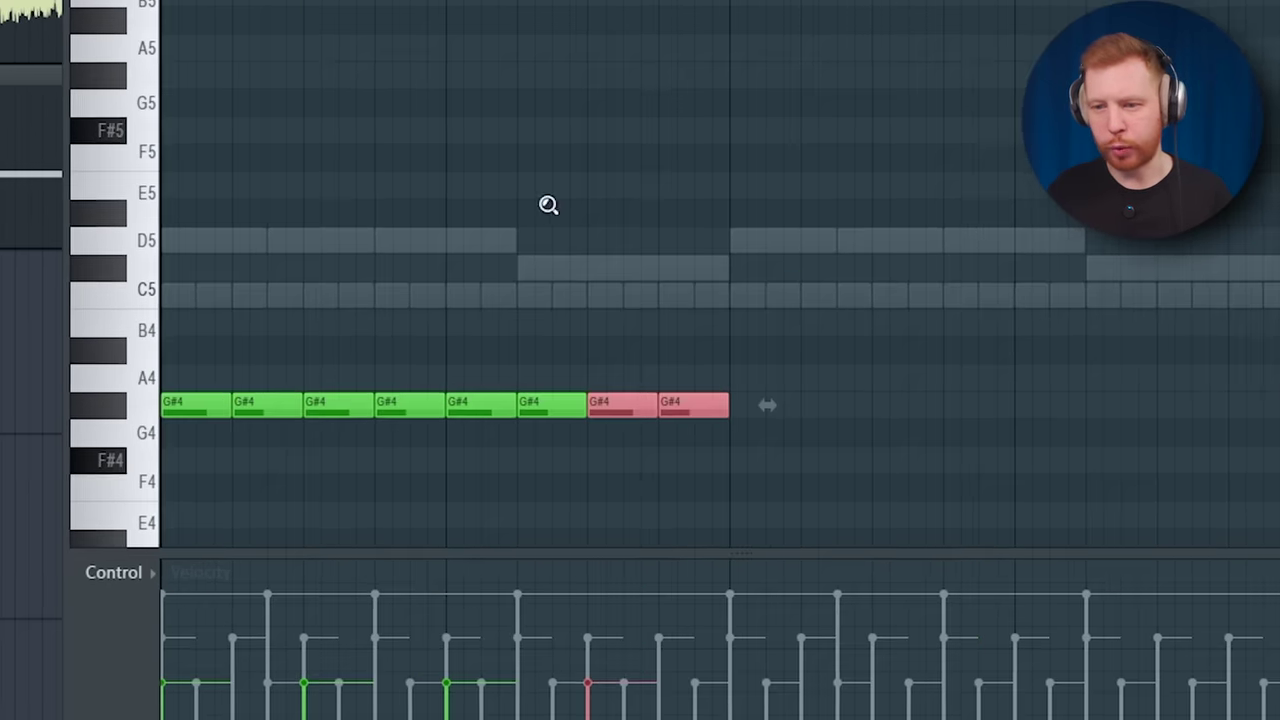
{"action": "scroll", "coordinate": [546, 206], "scroll_direction": "down", "scroll_amount": 2}
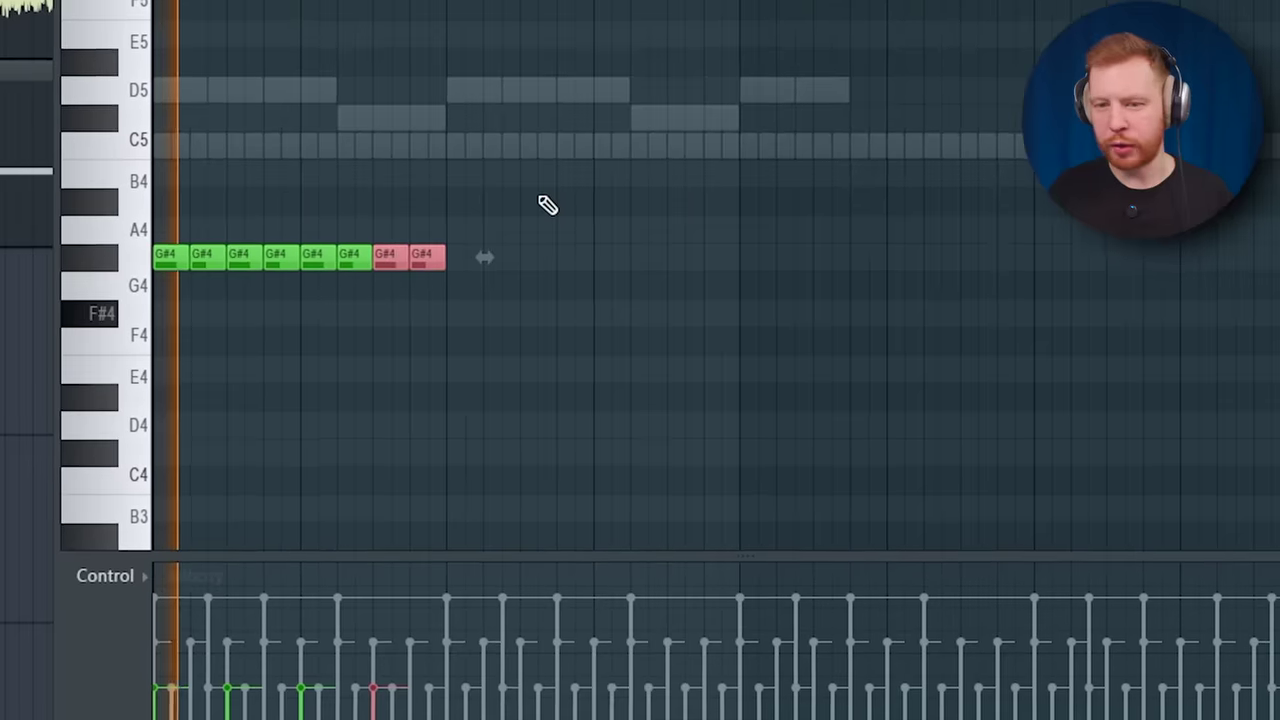
{"action": "key", "text": "ctrl+b"}
{"action": "key", "text": "ctrl+b"}
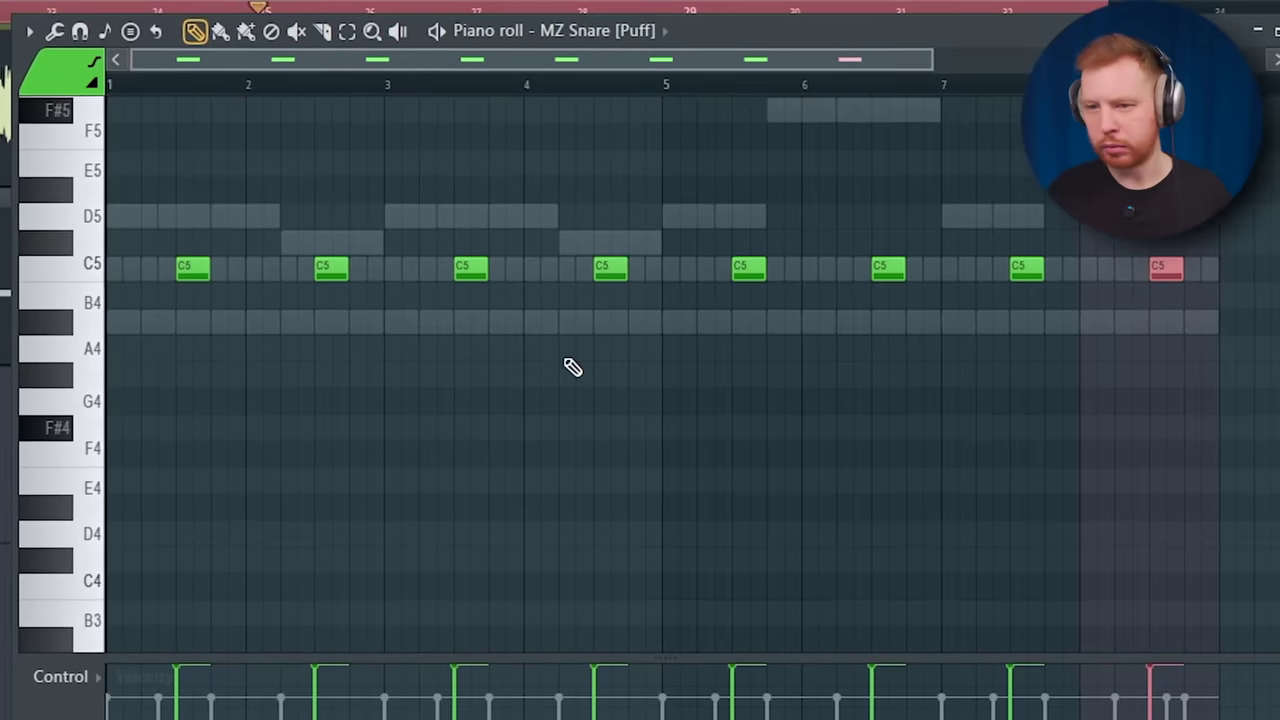
{"action": "key", "text": "space"}
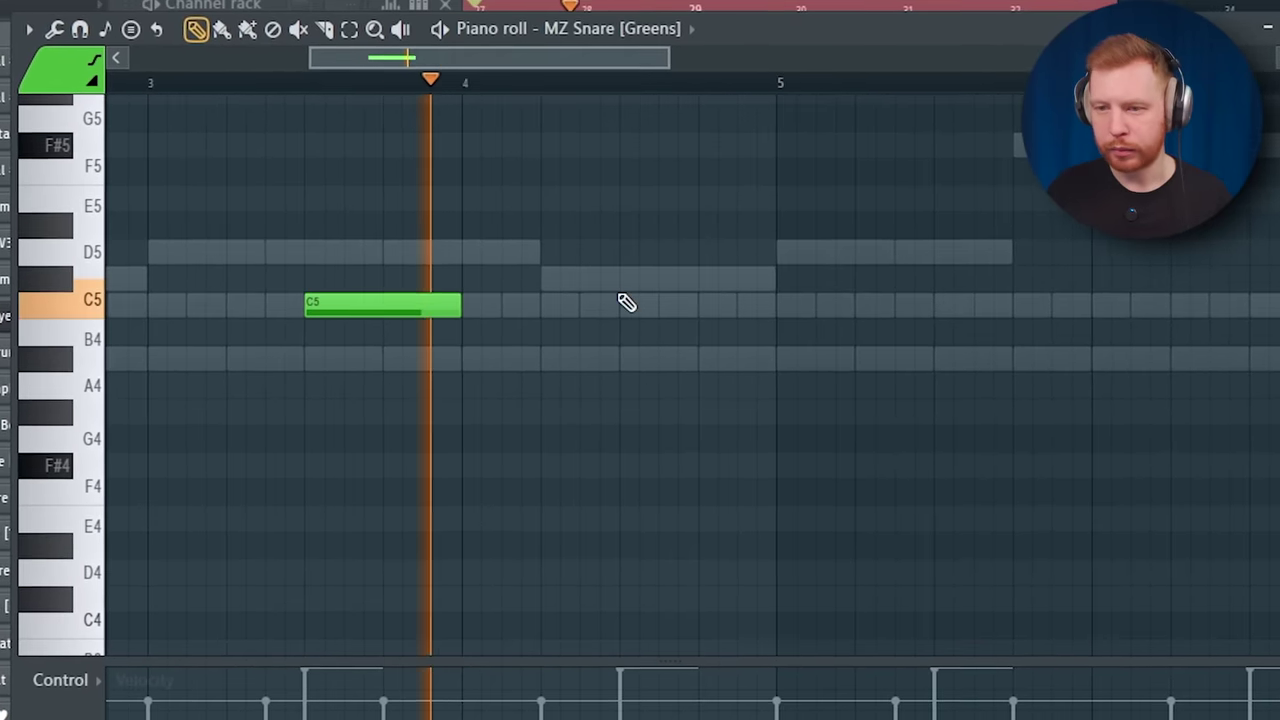
- In Vital #4's pattern, shorten the D5 note at bar 3 to one bar and add a descending run starting on A6 at bar 4
{"action": "scroll", "coordinate": [771, 274], "scroll_direction": "down", "scroll_amount": 4}
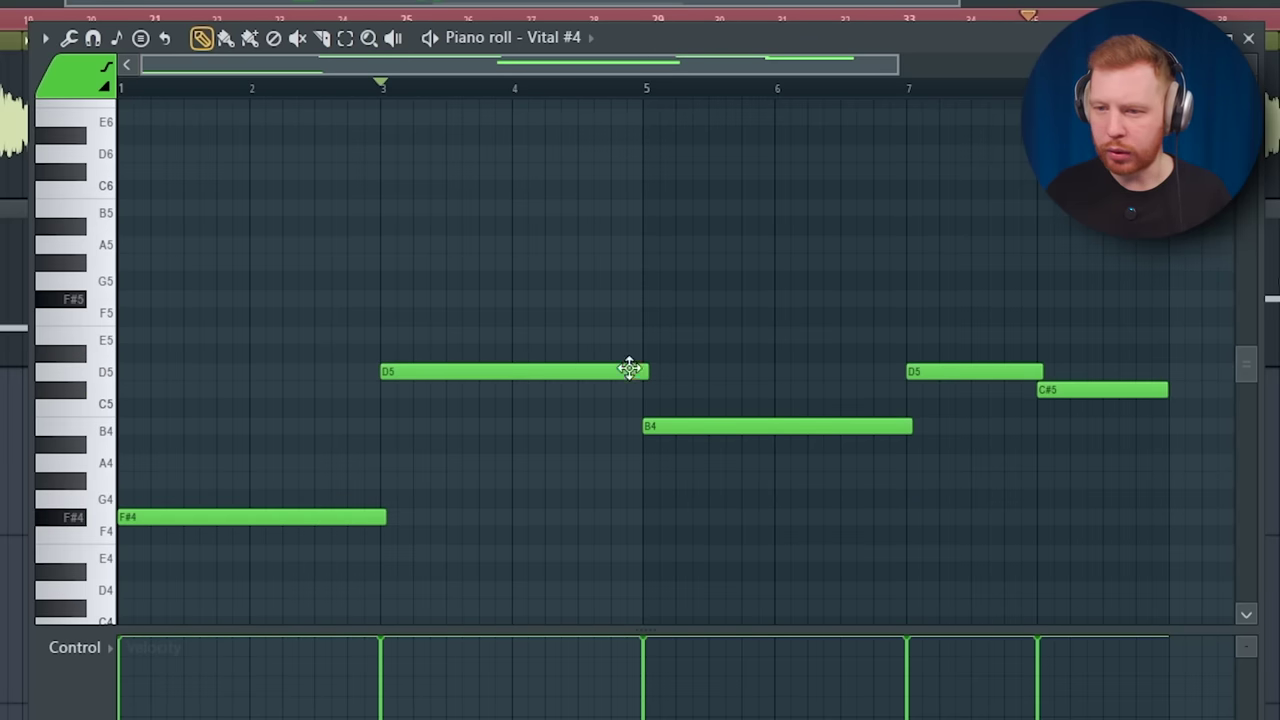
{"action": "scroll", "coordinate": [566, 437], "scroll_direction": "up", "scroll_amount": 3}
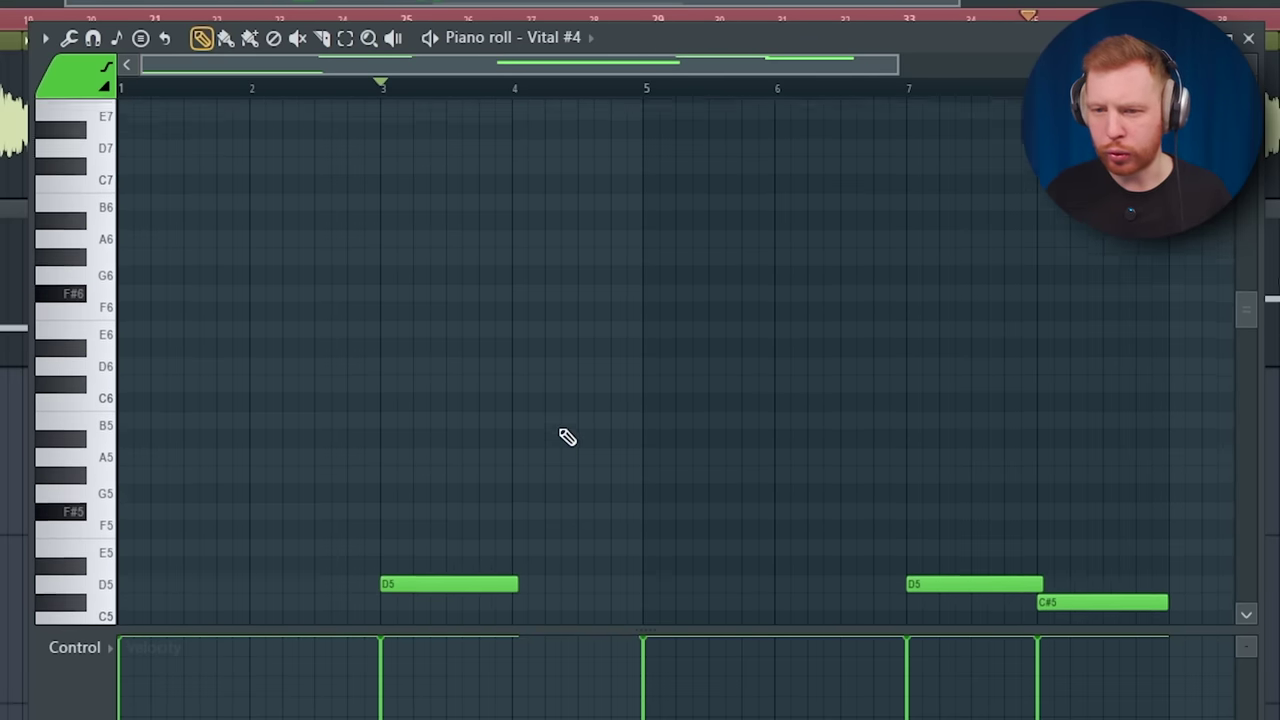
{"action": "scroll", "coordinate": [530, 388], "scroll_direction": "up", "scroll_amount": 2}
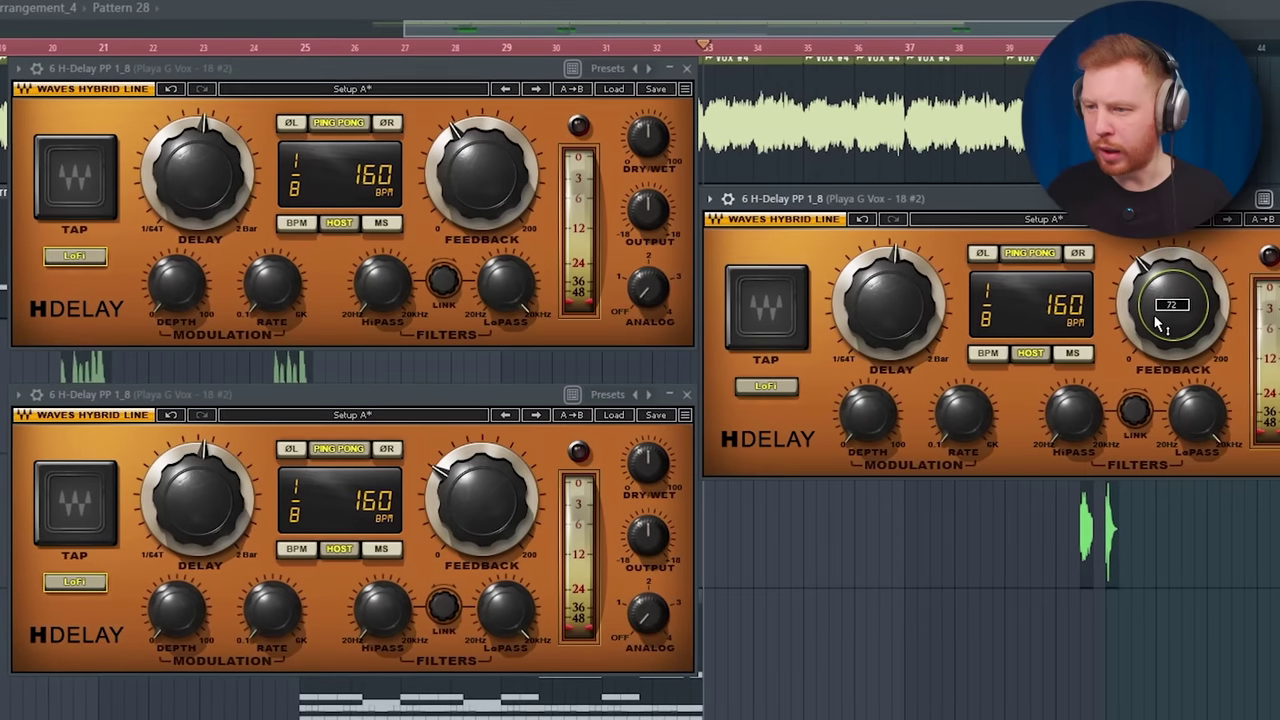
- Raise the feedback slightly in the ping-pong H-Delay on the Playa G Vox track
{"action": "left_click_drag", "start_coordinate": [497, 510], "coordinate": [499, 499]}
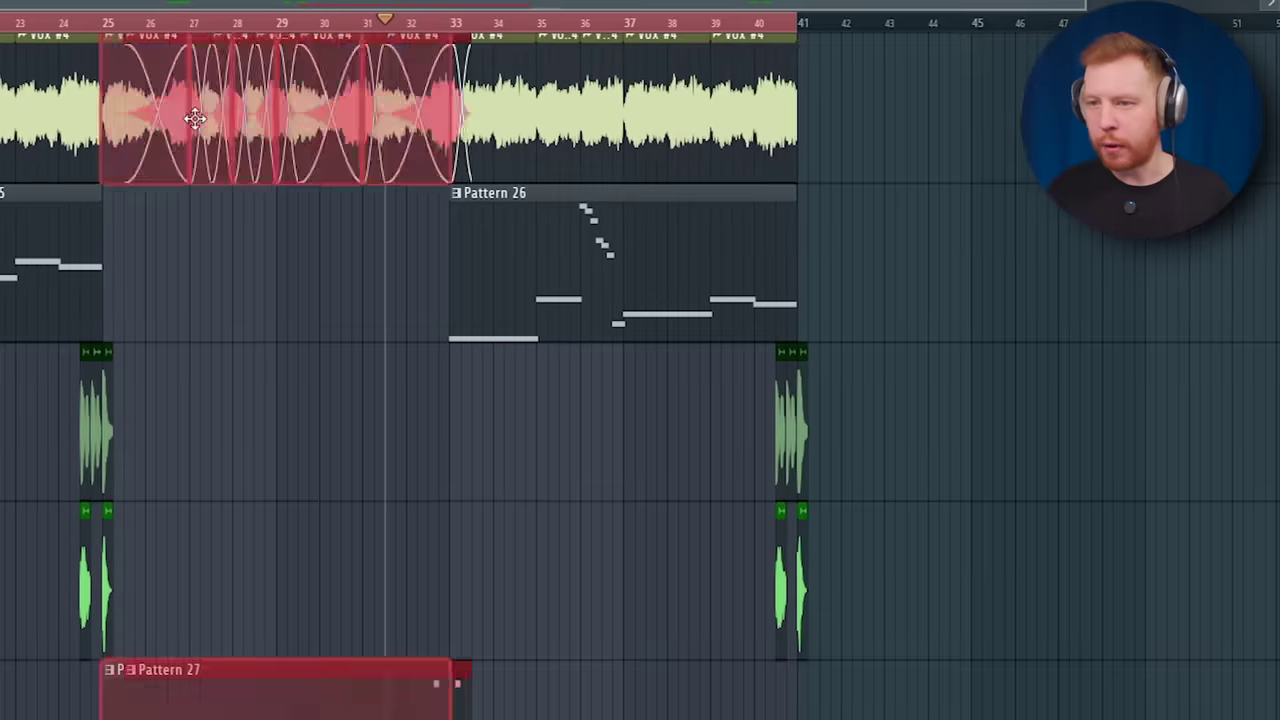
- Move the duplicated Vox #4 clips and Pattern 27 from bar 25 to bar 41, and play back from just before them
{"action": "left_click_drag", "start_coordinate": [142, 116], "coordinate": [848, 116]}
{"action": "key", "text": "ctrl+a"}
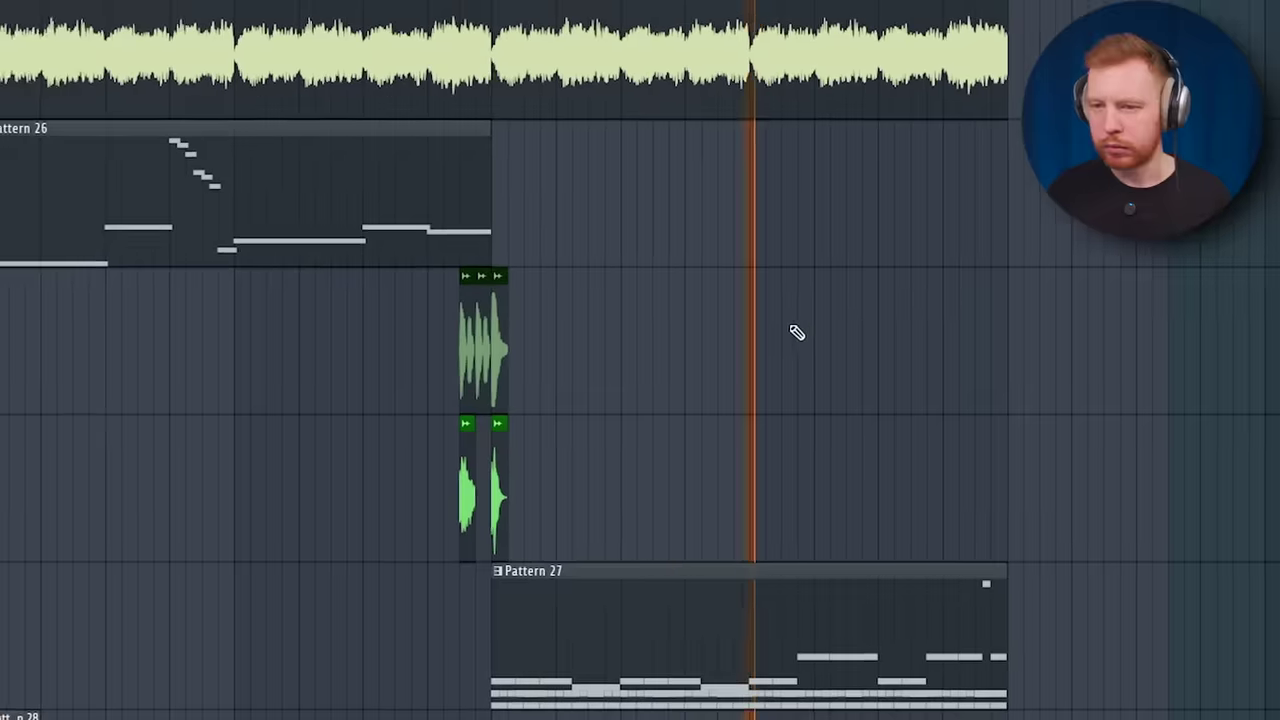
{"action": "left_click_drag", "start_coordinate": [797, 331], "coordinate": [703, 354]}
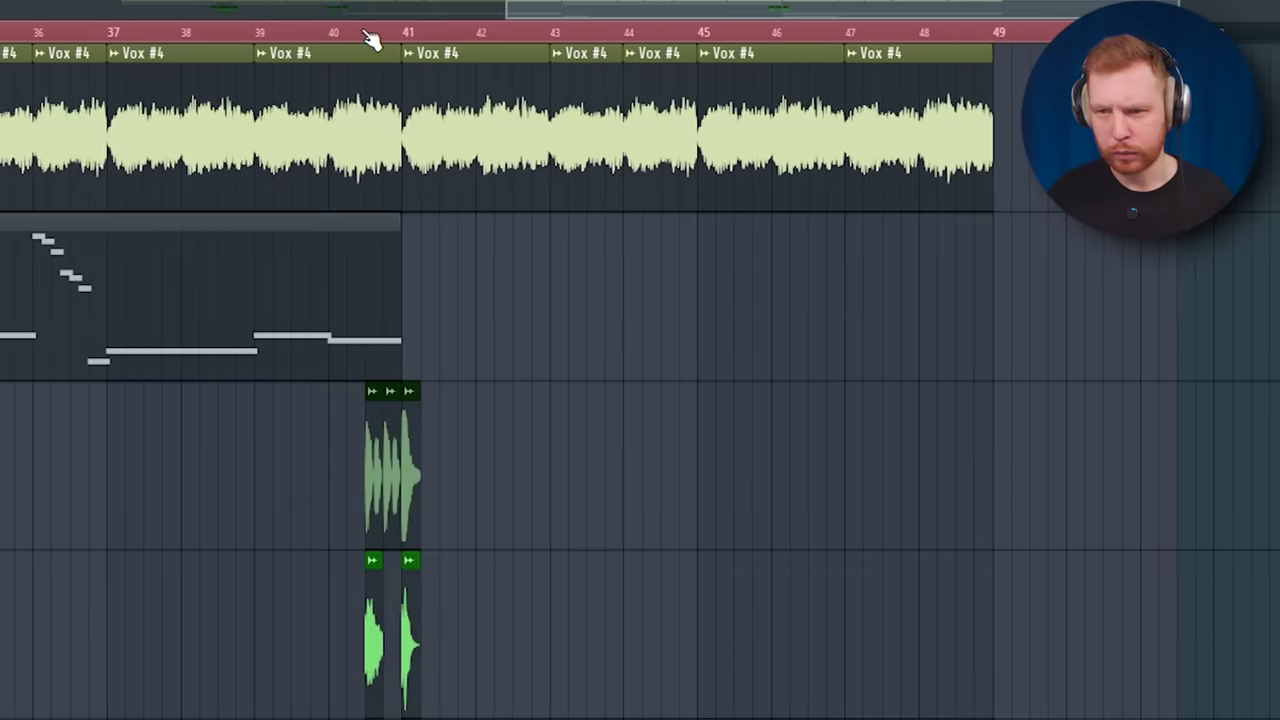
{"action": "left_click", "coordinate": [369, 38]}
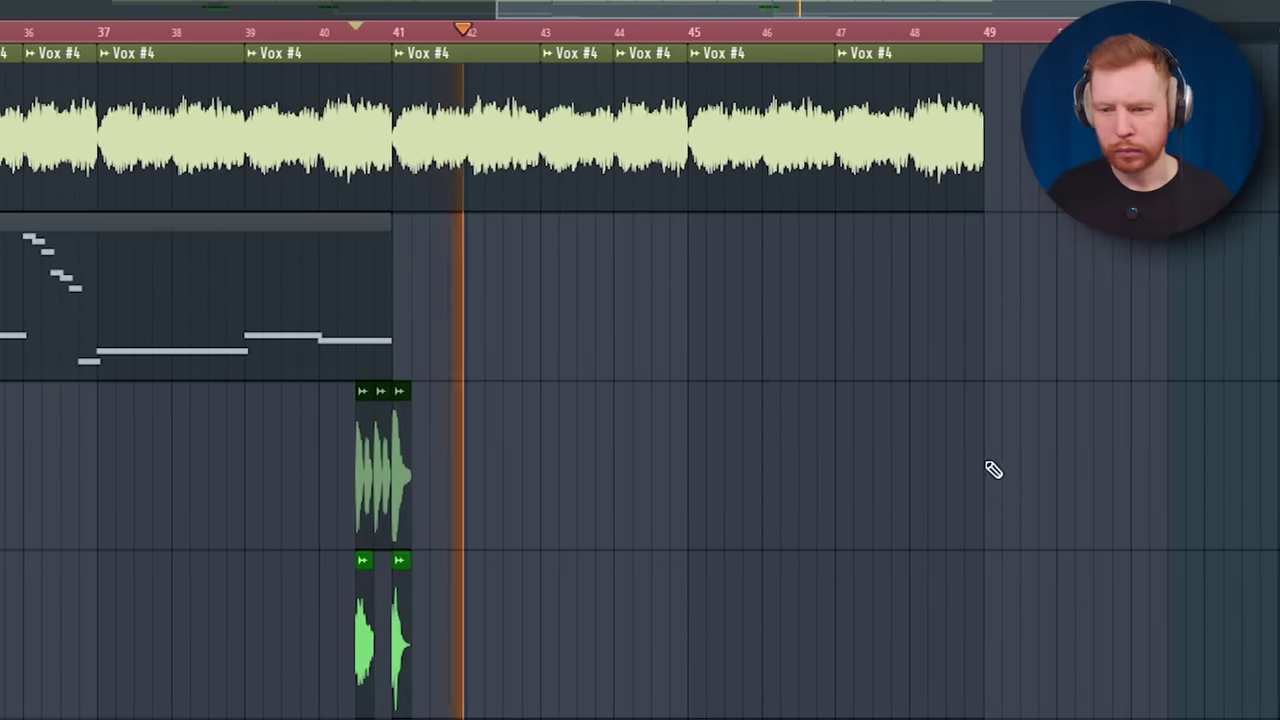
{"action": "left_click_drag", "start_coordinate": [925, 510], "coordinate": [672, 377]}
- Transpose the run's first four notes, A6, G#6, F#6 and D6, down one octave in Vital #4's piano roll
{"action": "scroll", "coordinate": [680, 549], "scroll_direction": "up", "scroll_amount": 2}
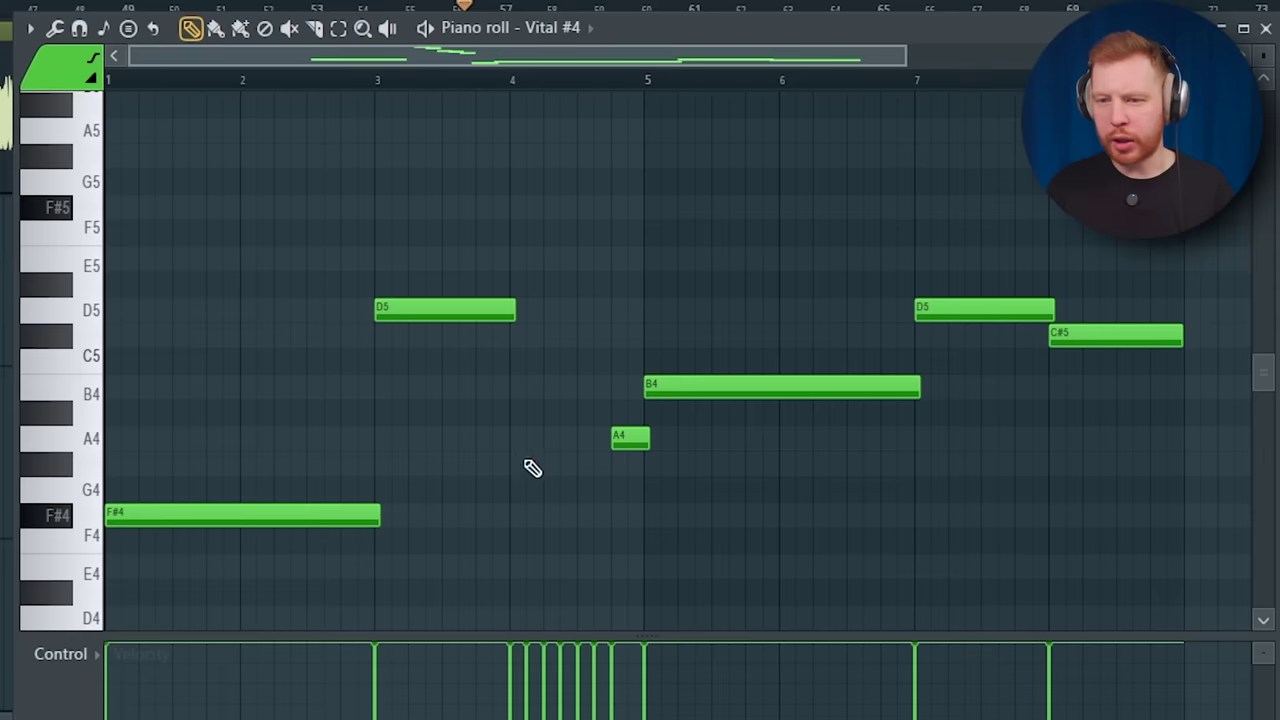
{"action": "scroll", "coordinate": [560, 470], "scroll_direction": "up", "scroll_amount": 5}
{"action": "scroll", "coordinate": [600, 485], "scroll_direction": "down", "scroll_amount": 4}
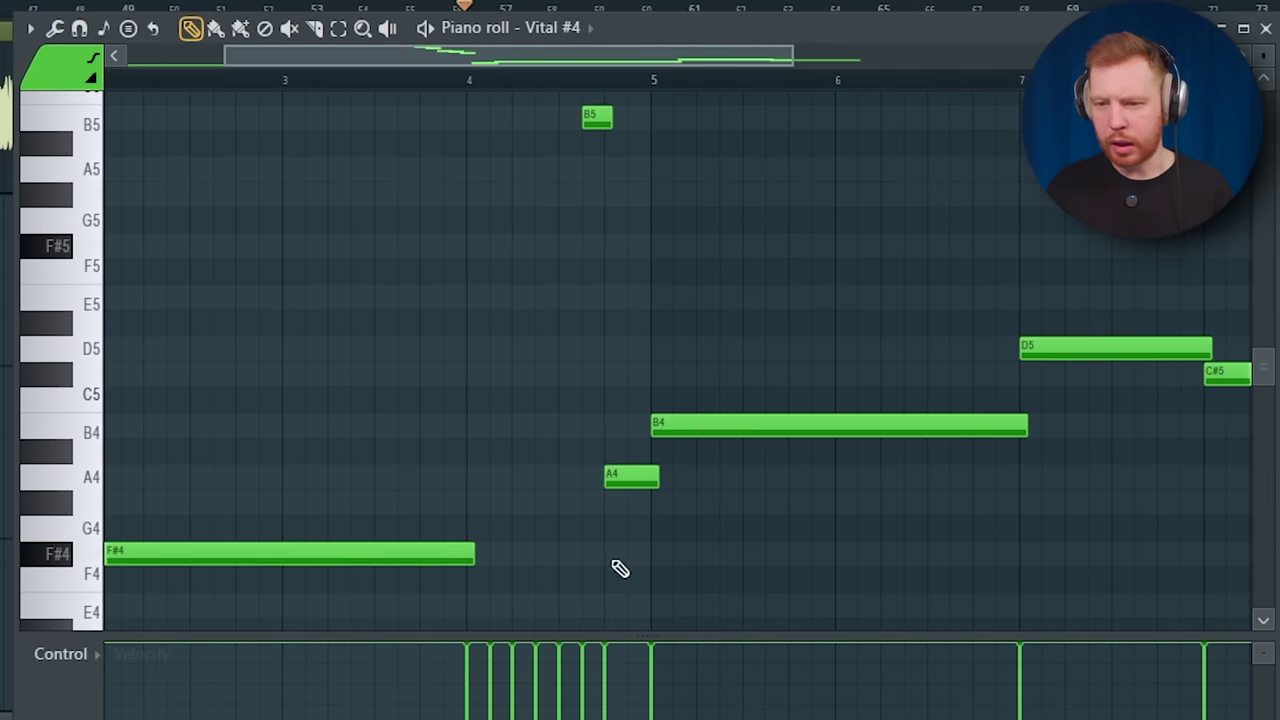
{"action": "scroll", "coordinate": [625, 570], "scroll_direction": "up", "scroll_amount": 5}
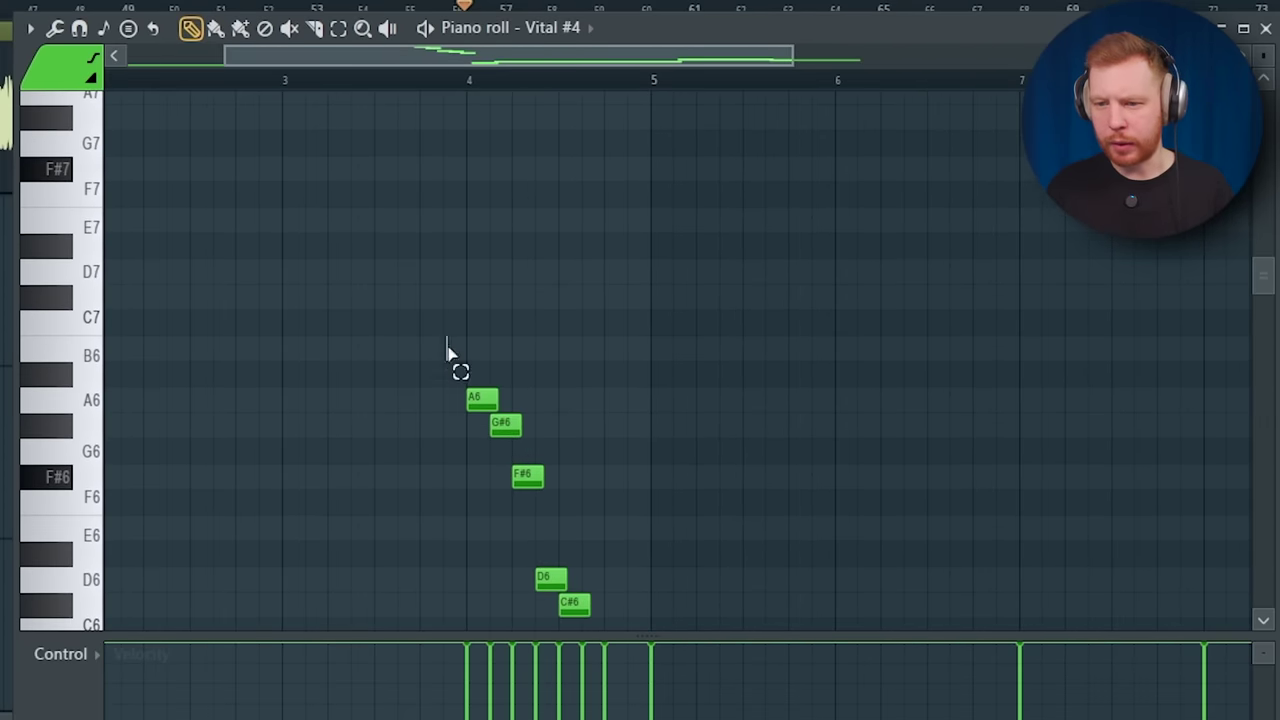
{"action": "left_click_drag", "start_coordinate": [449, 318], "coordinate": [545, 569]}
{"action": "key", "text": "ctrl+Down"}
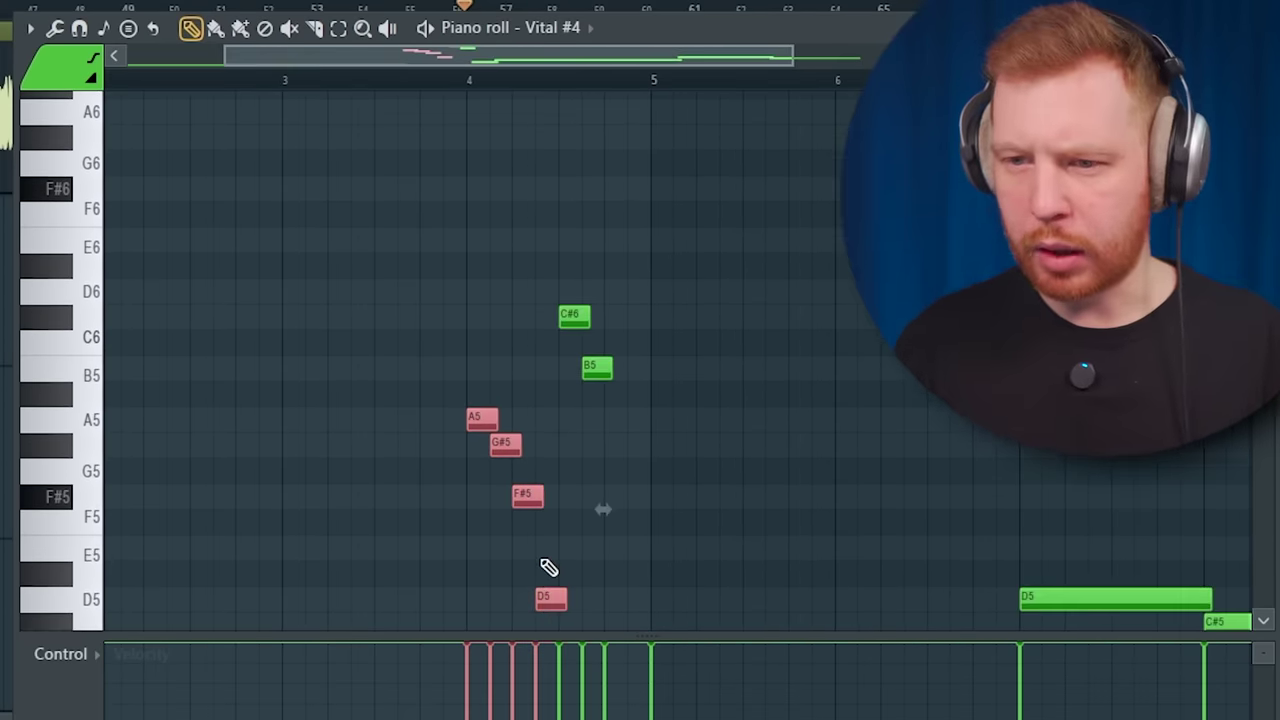
- Delete the run's C#6 and B5 notes and replace its ending with a longer F#4 note reaching bar 5
{"action": "scroll", "coordinate": [531, 287], "scroll_direction": "down", "scroll_amount": 2}
{"action": "right_click", "coordinate": [600, 134]}
{"action": "left_click_drag", "start_coordinate": [629, 546], "coordinate": [614, 568]}
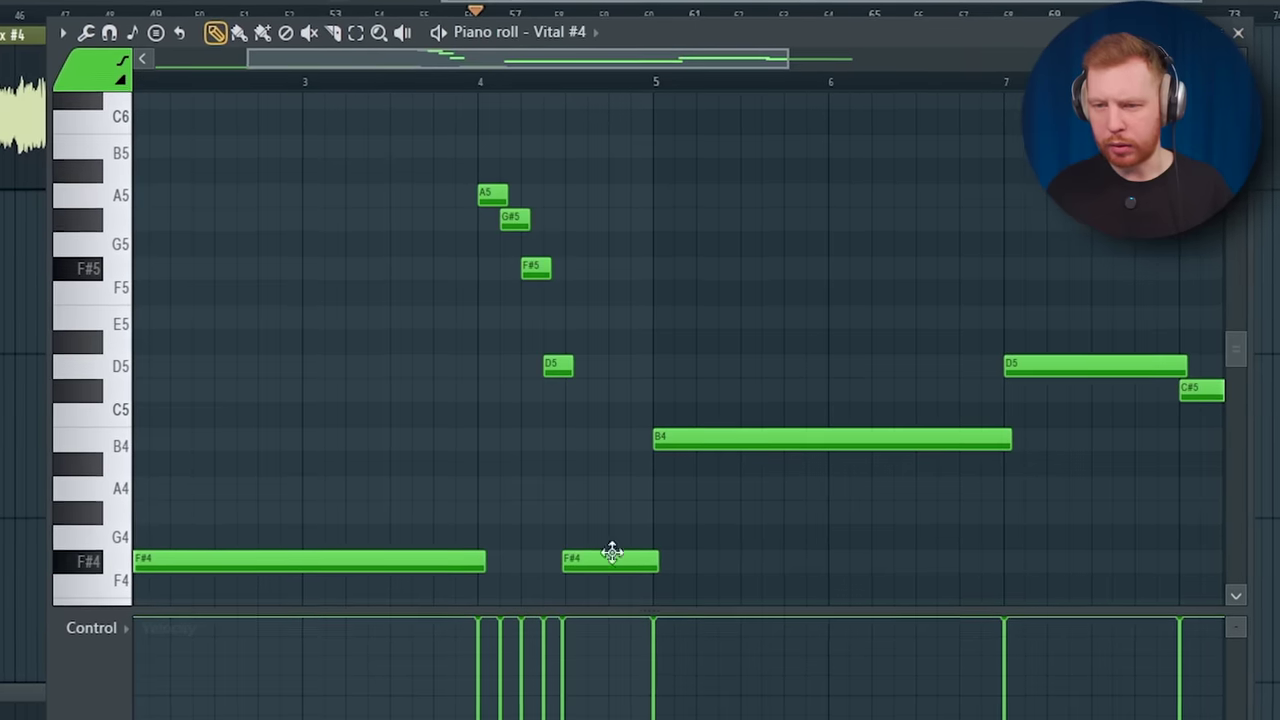
- Play back the Vital #4 run and move its last note before bar 5 to C#5
{"action": "left_click", "coordinate": [365, 80]}
{"action": "key", "text": "space"}
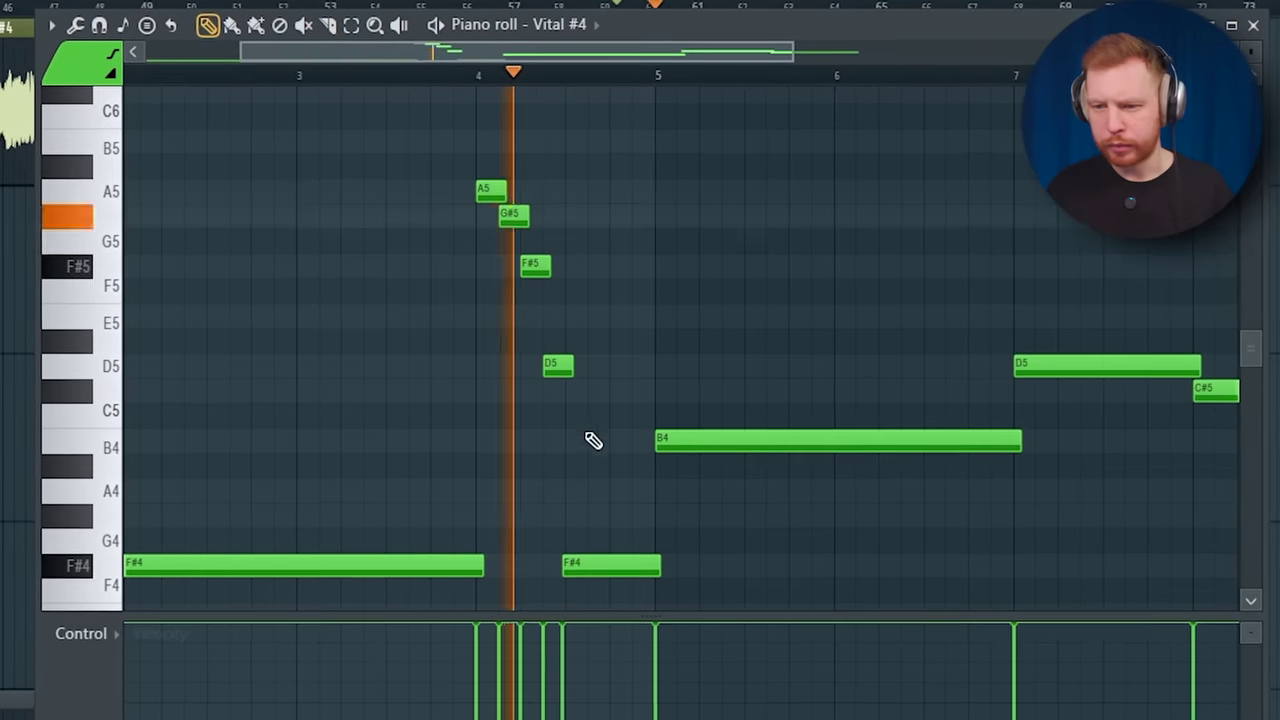
{"action": "key", "text": "space"}
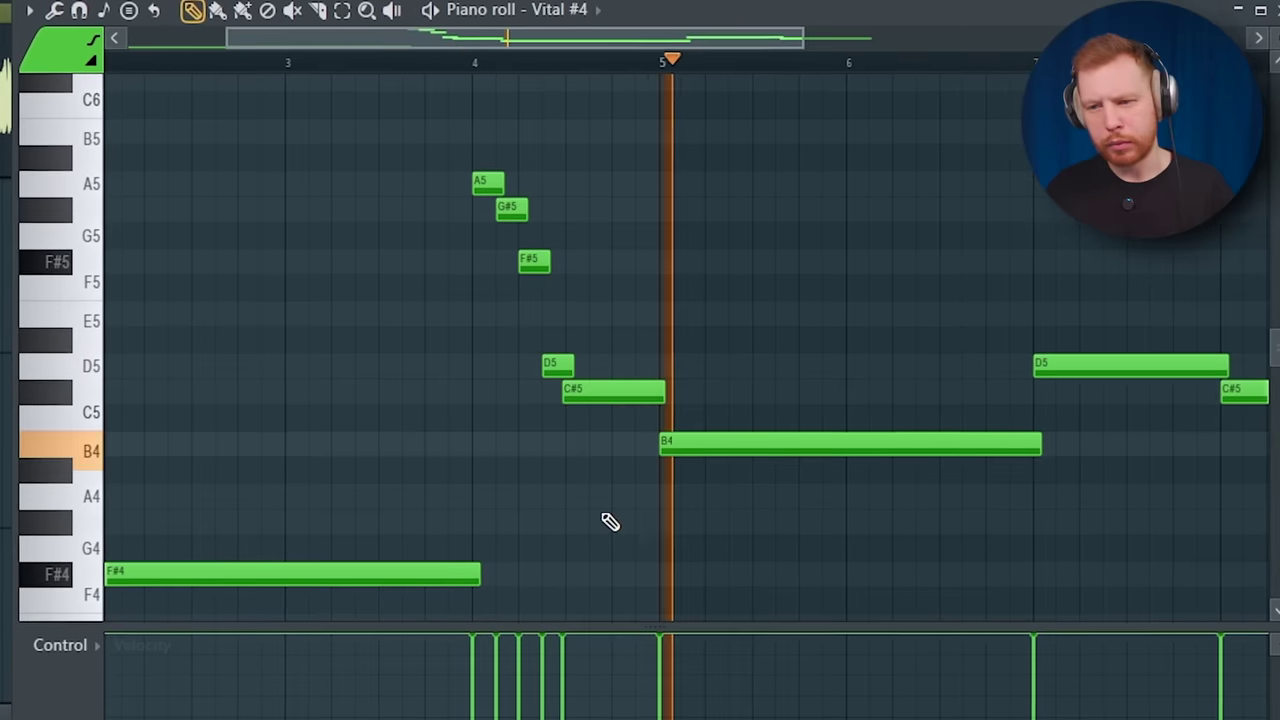
- Open Serum with the Bass-16_retro preset and show the Retrowave bank in its preset list
{"action": "scroll", "coordinate": [911, 382], "scroll_direction": "down", "scroll_amount": 2}
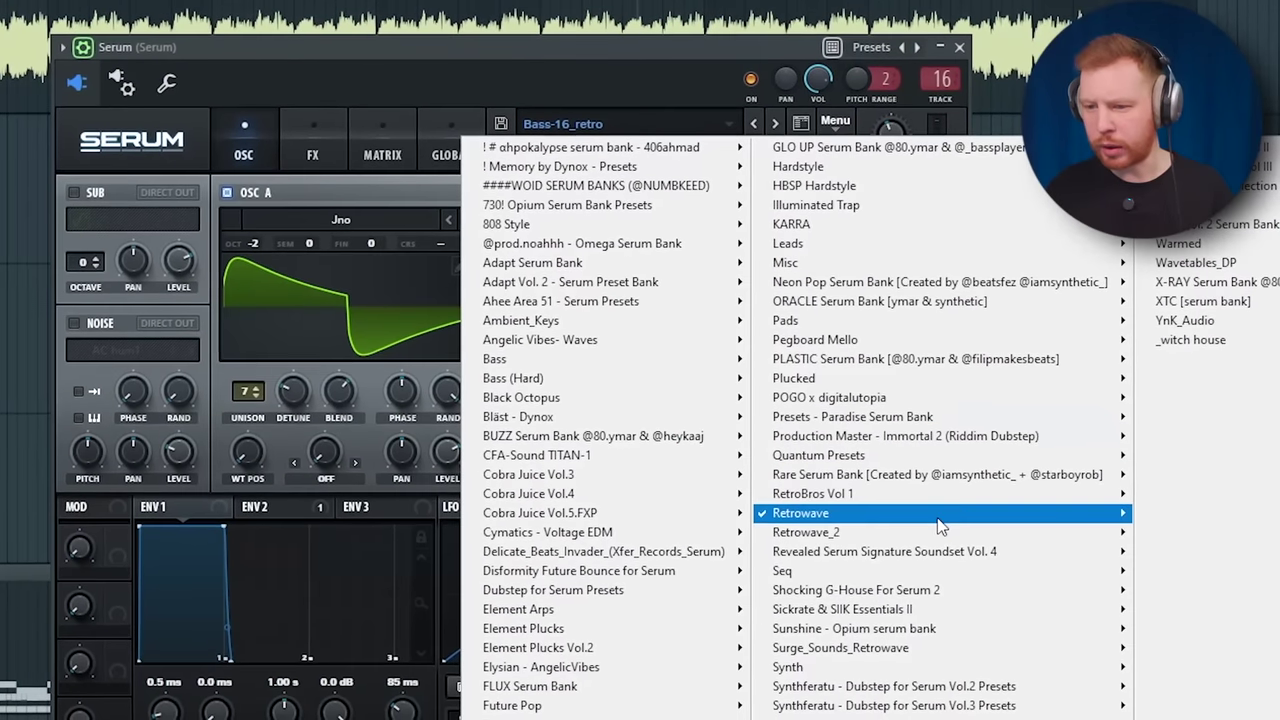
{"action": "mouse_move", "coordinate": [939, 518]}
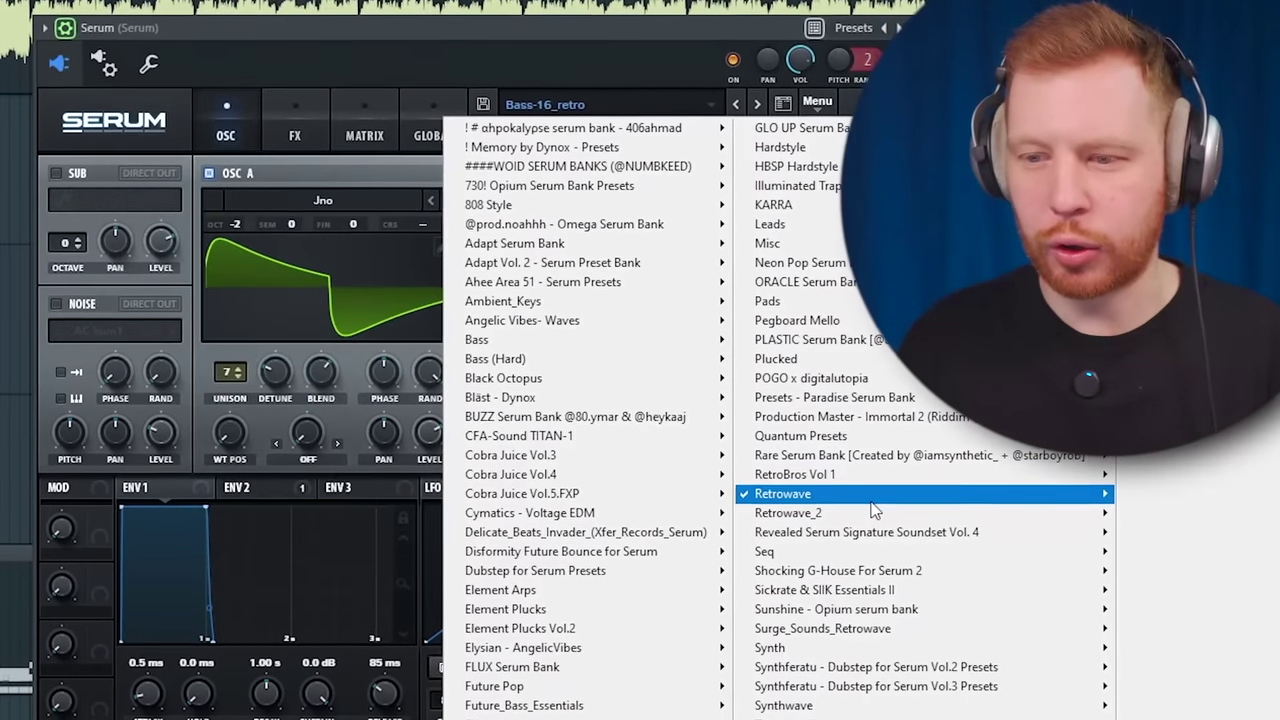
{"action": "mouse_move", "coordinate": [870, 494]}
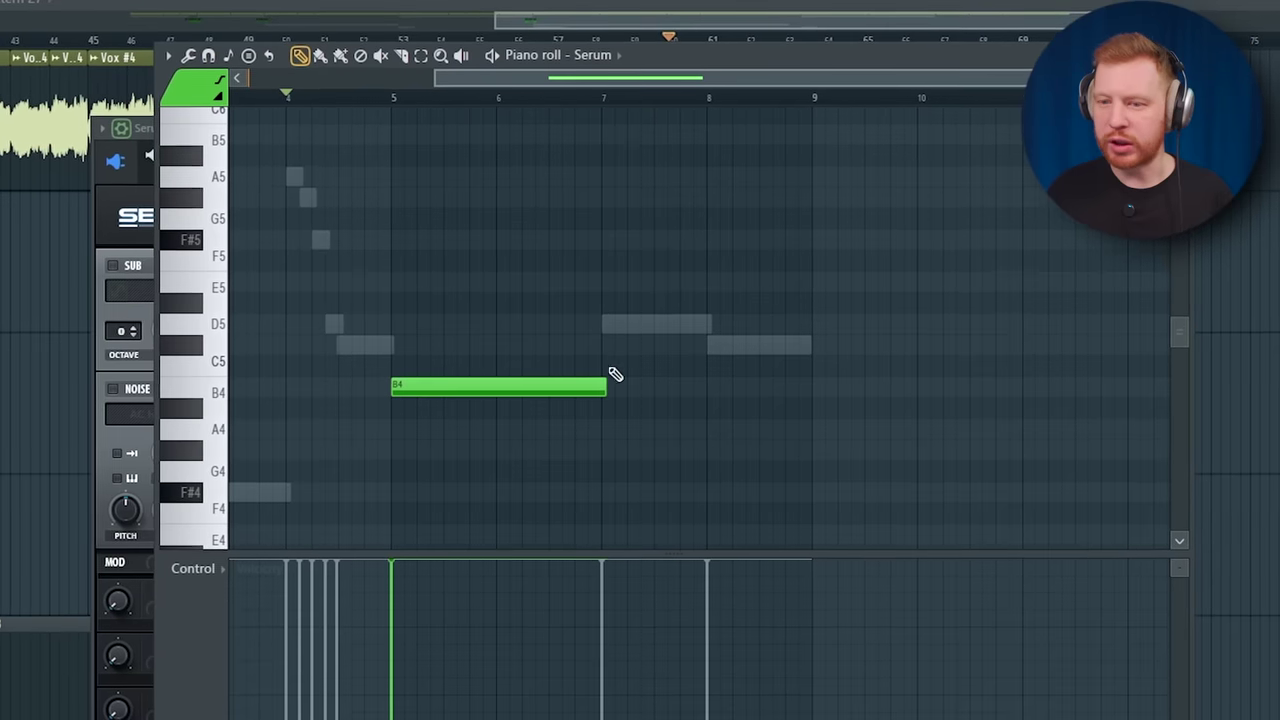
- Add a D5 note at bar 7 and a C#5 note at bar 8 in Serum's piano roll, following the Vital bass
{"action": "left_click", "coordinate": [606, 322]}
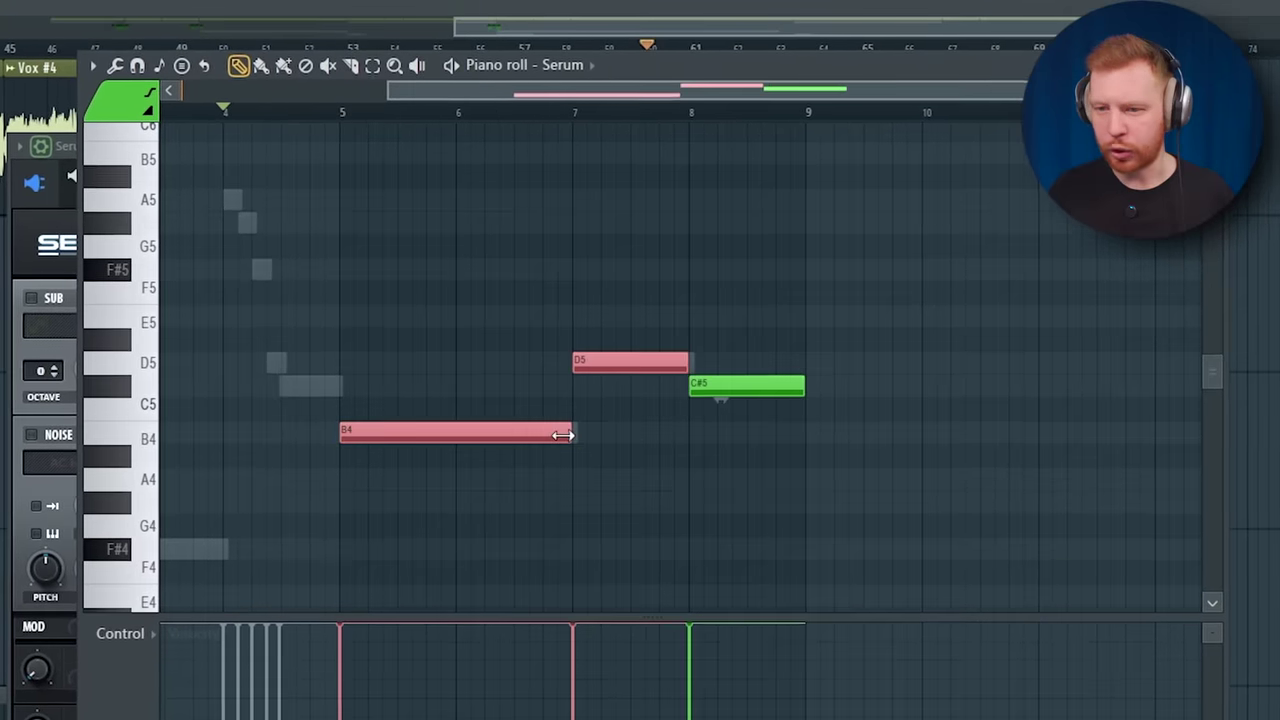